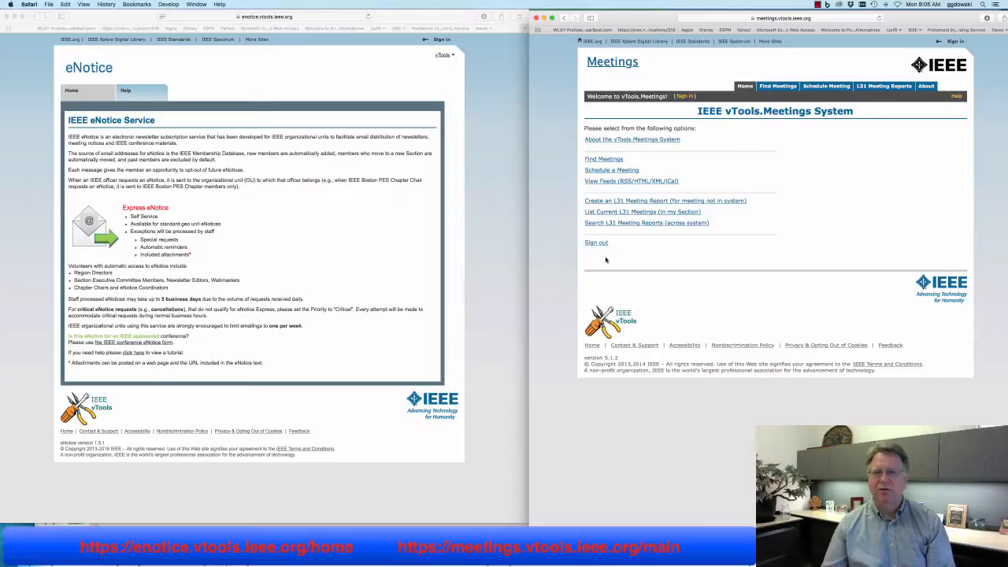
Sign in to vTools.Meetings with the IEEE account password, re-entering it once
click(685, 96)
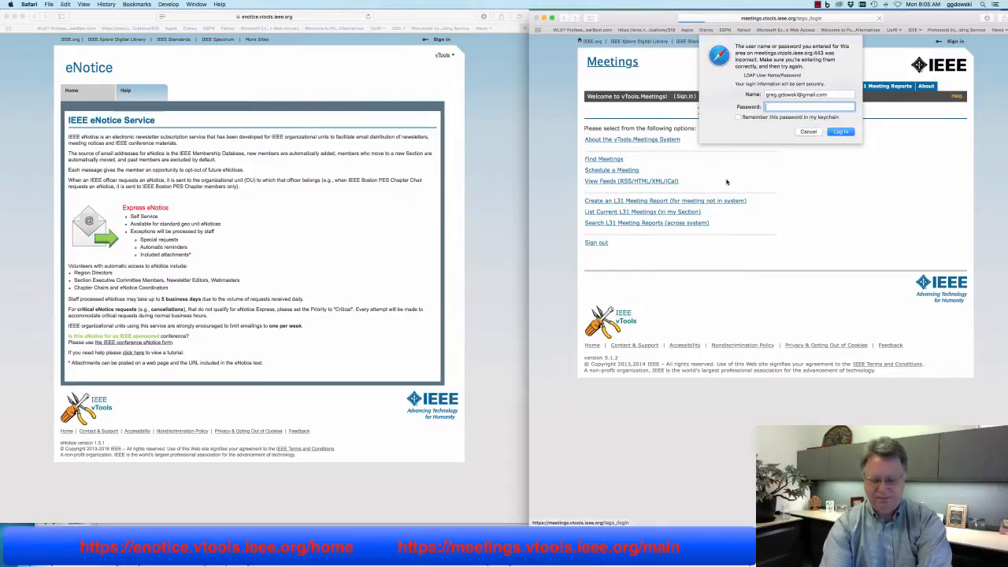
text(******)
key(Return)
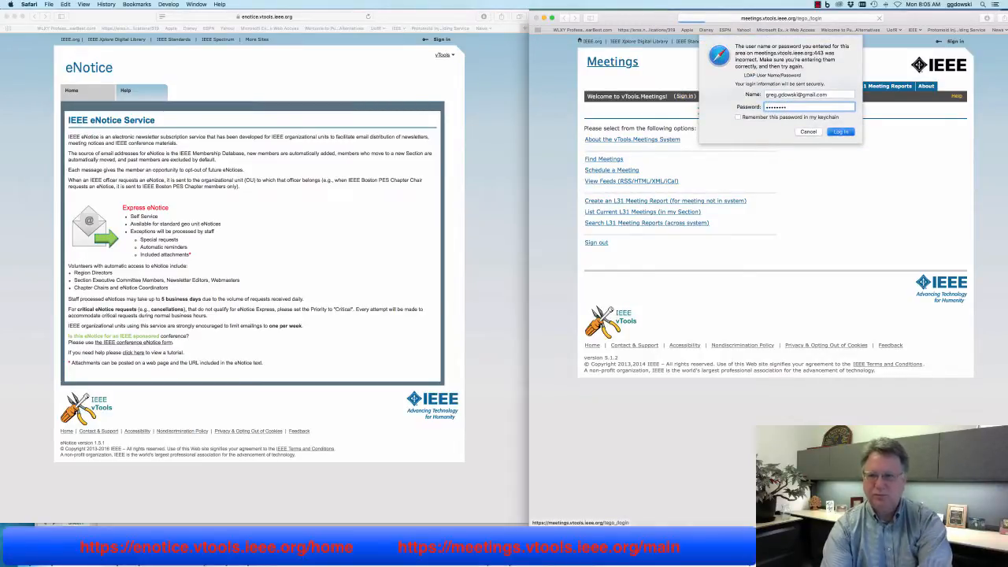
text(*******)
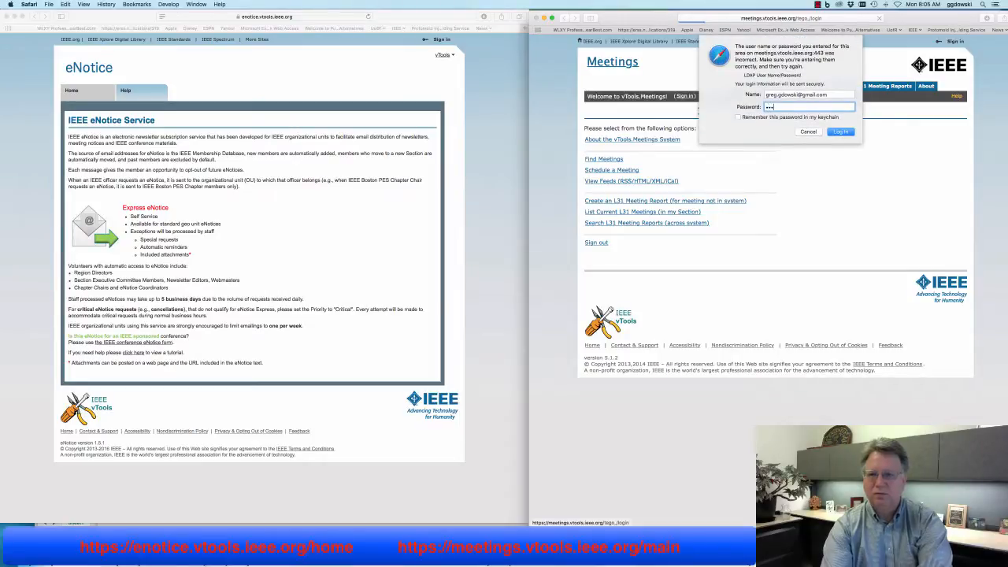
key(Return)
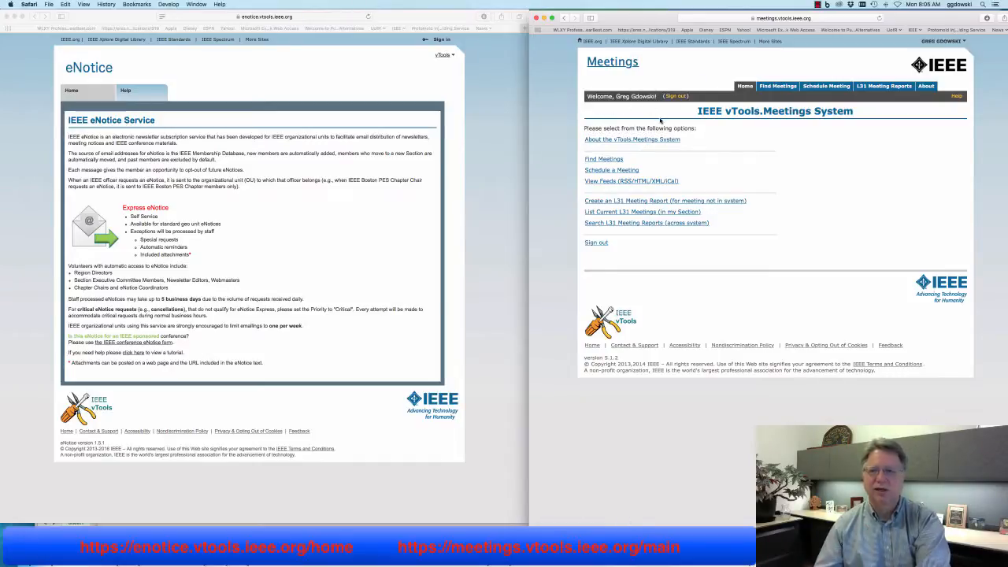
Via Find Meetings > Upcoming Meetings for my Section, open the 2016 Rochester Section Joint Chapters Meeting
click(620, 159)
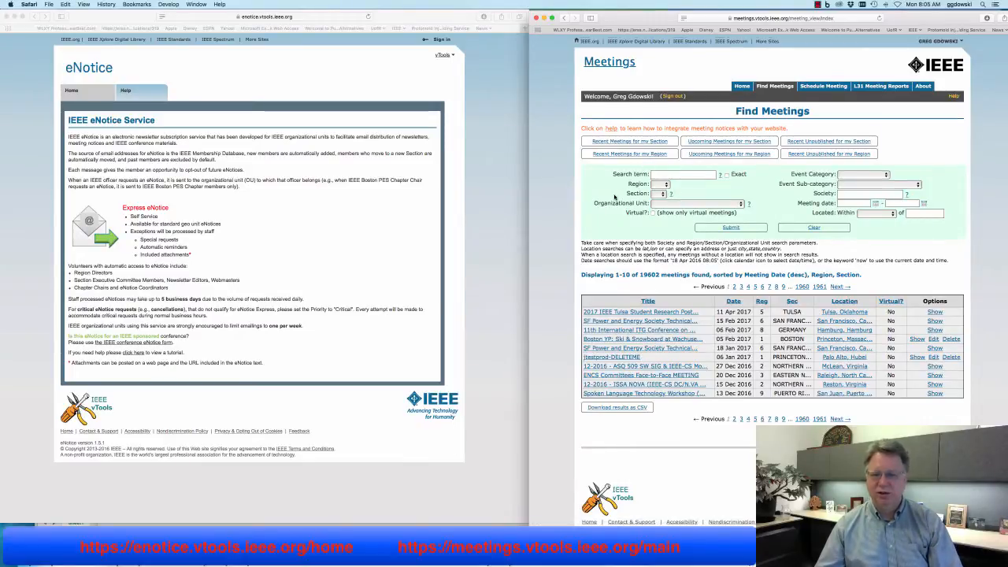
scroll(614, 196, down, 2)
click(729, 109)
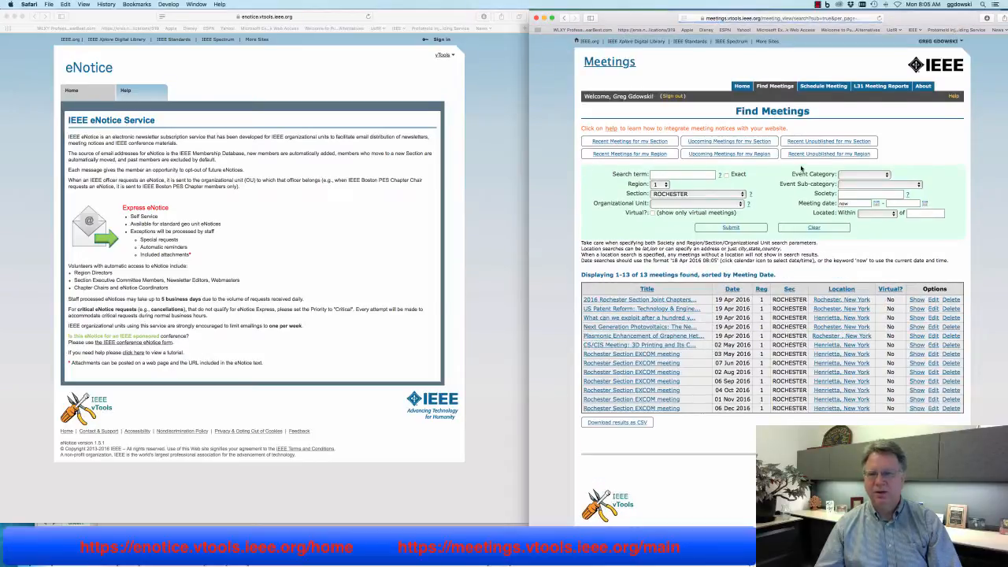
click(662, 300)
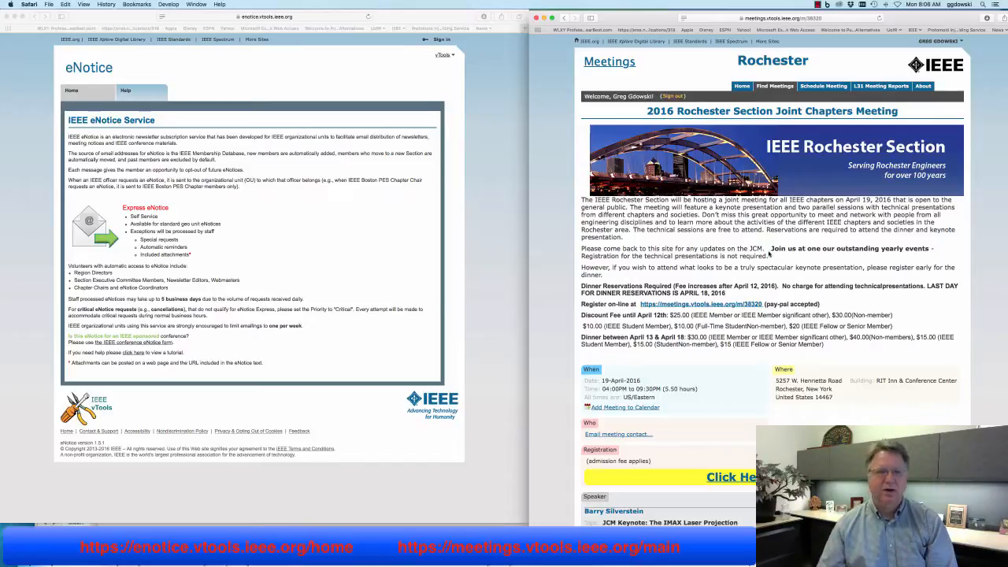
click(505, 182)
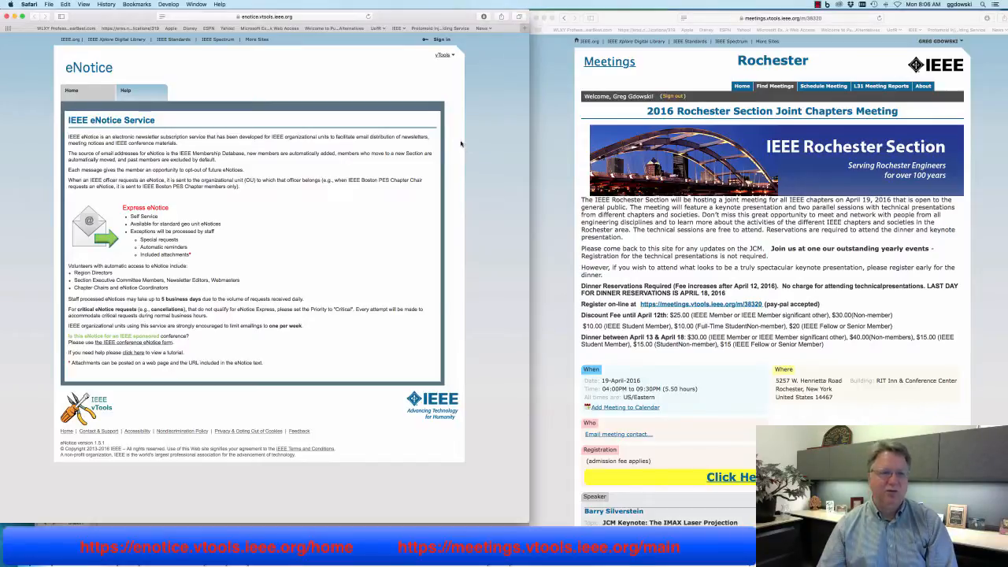
Sign in to eNotice and filter the List of eNotices by your own user name
click(439, 41)
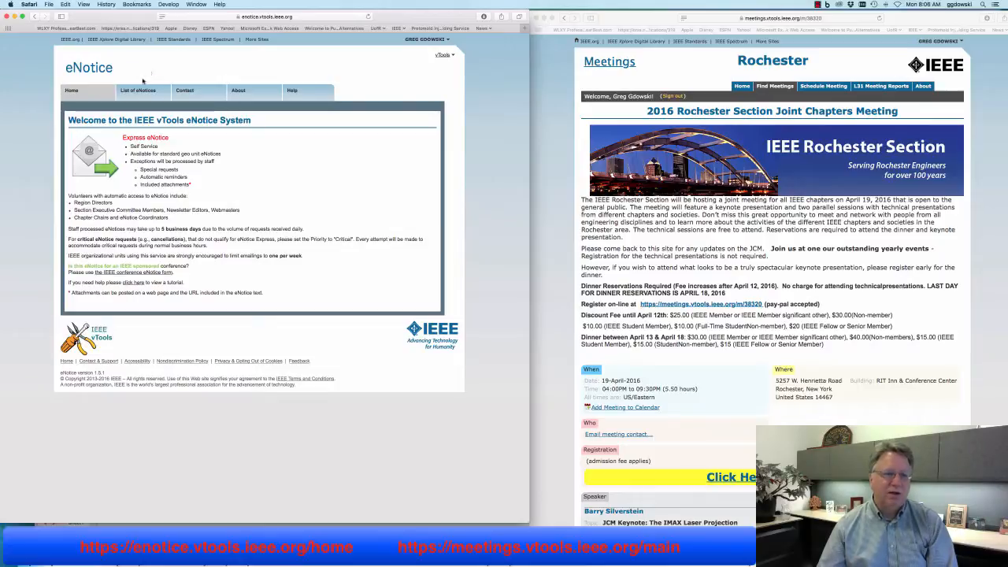
click(141, 92)
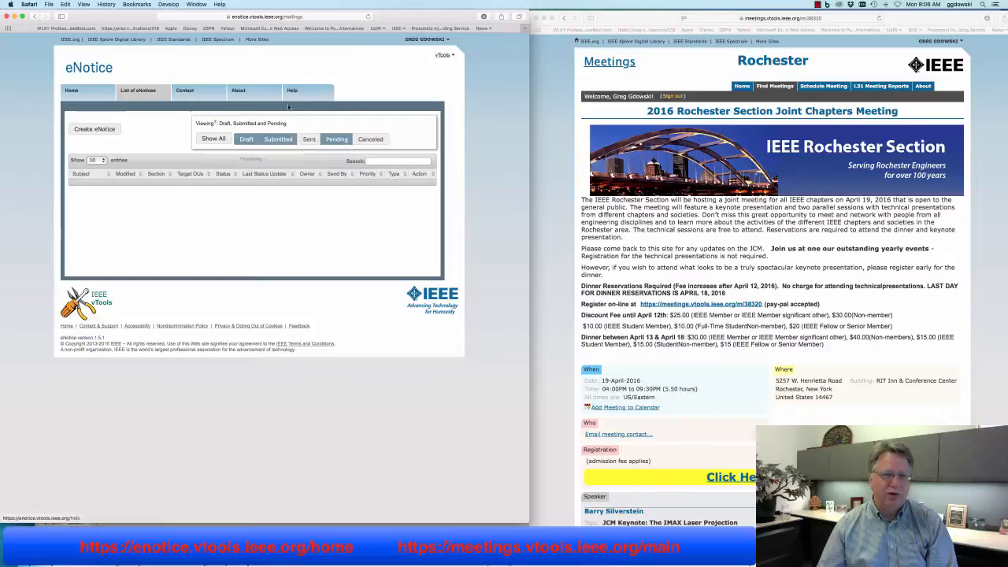
click(382, 162)
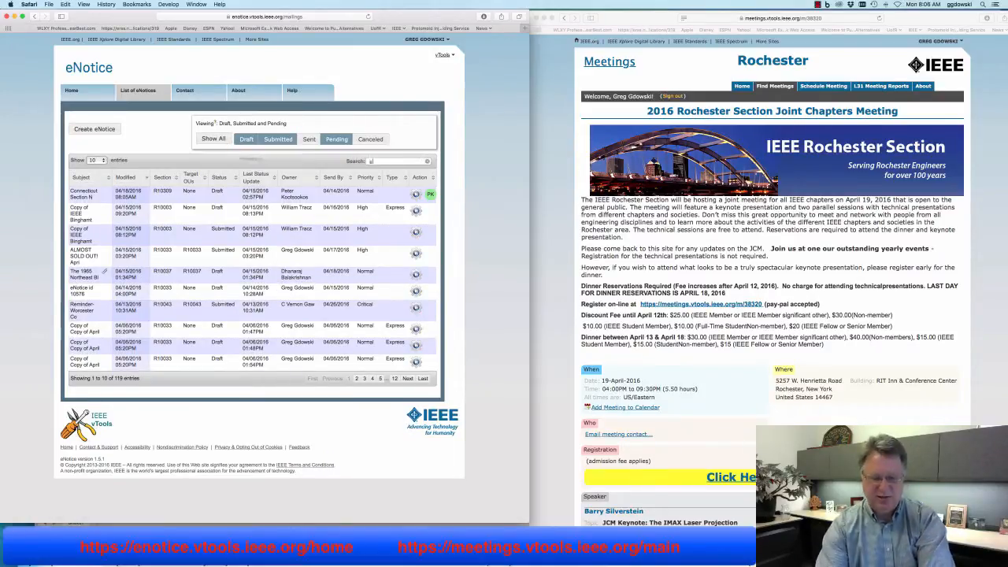
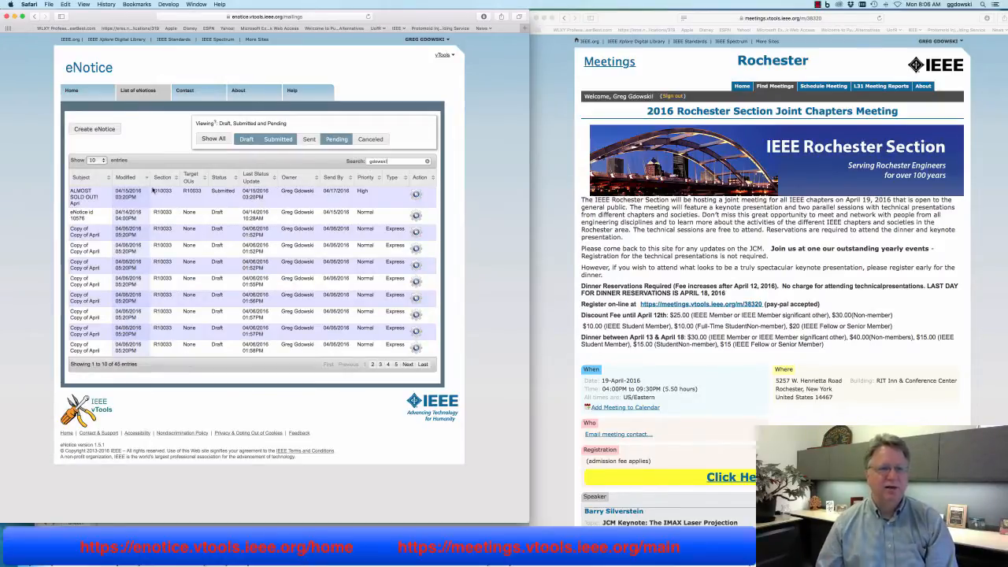
Start a new eNotice and copy the meeting title from the Meetings page
click(95, 128)
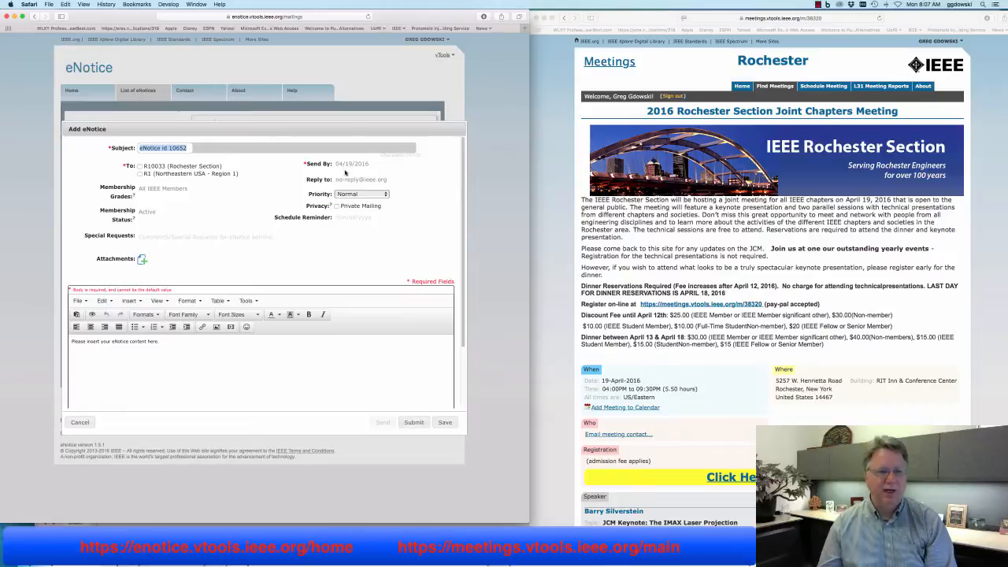
click(695, 236)
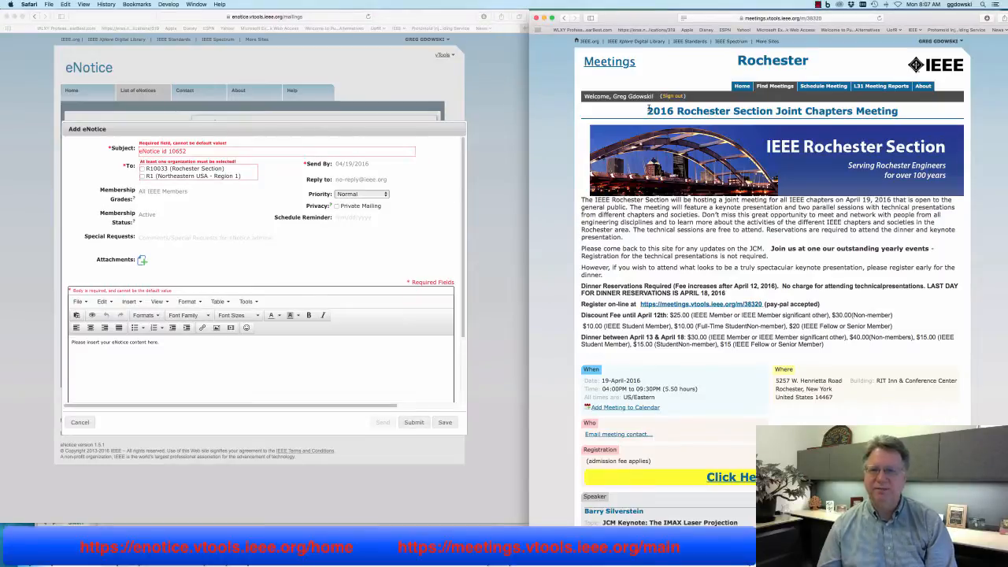
drag(646, 111, 901, 113)
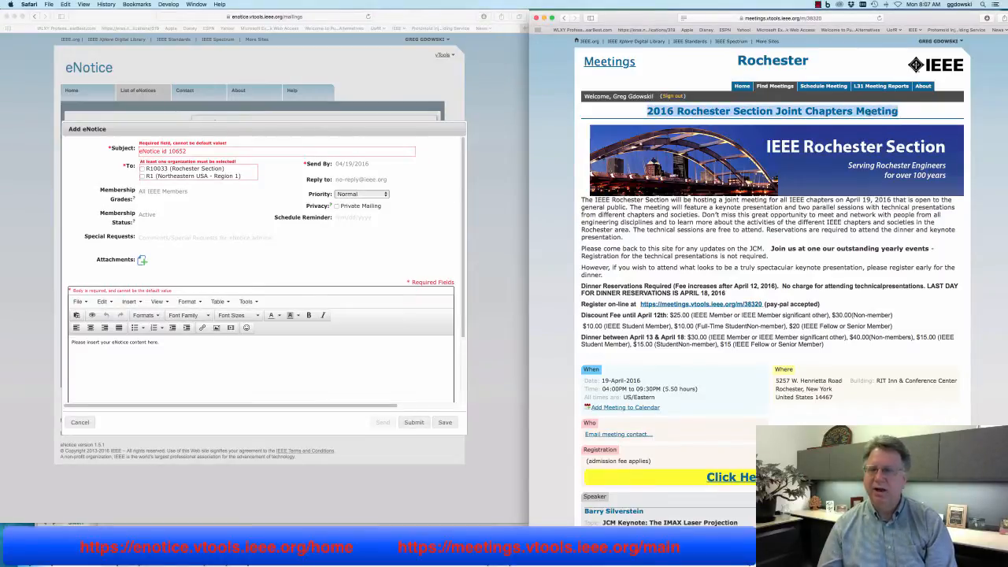
right_click(831, 113)
click(874, 139)
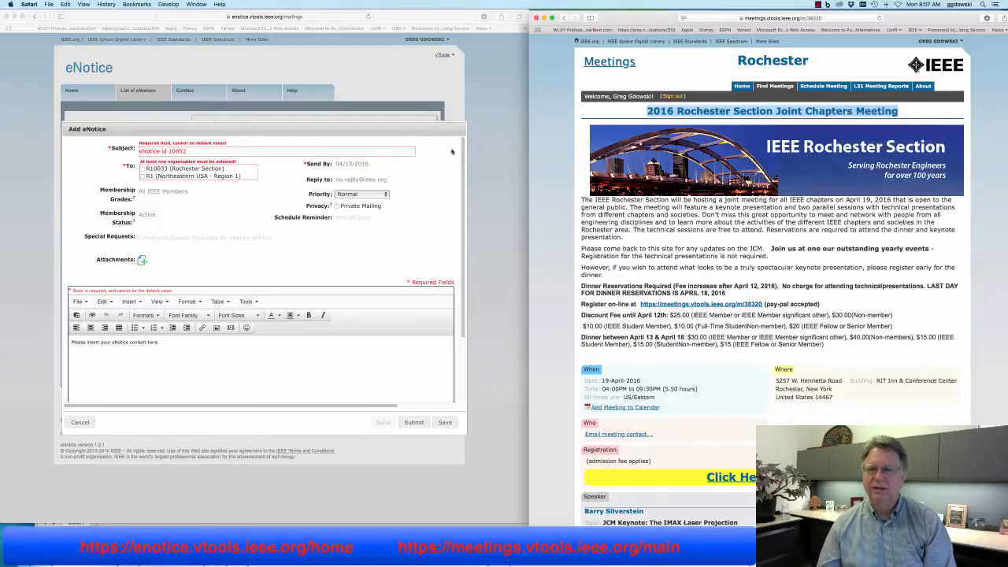
Make the subject 'Hurry Register today, for the 2016 Rochester Section Joint Chapters Meeting tomorrow!'
click(226, 155)
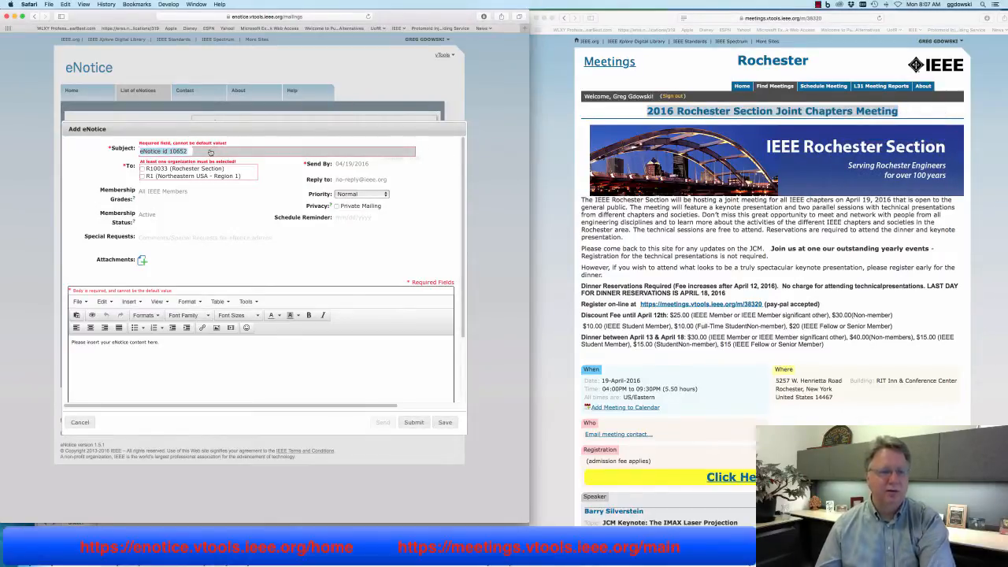
triple_click(206, 152)
key(super+v)
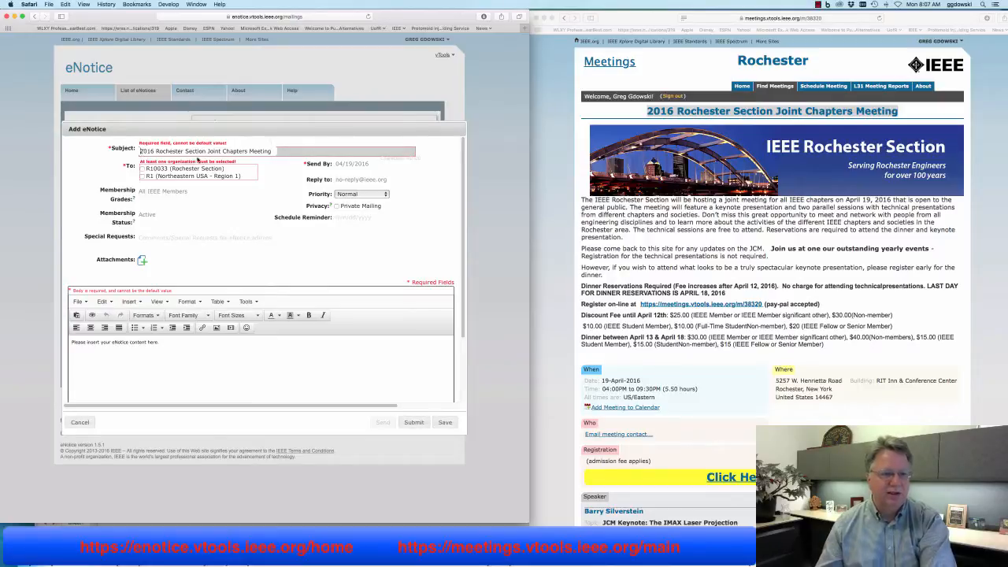
text(H)
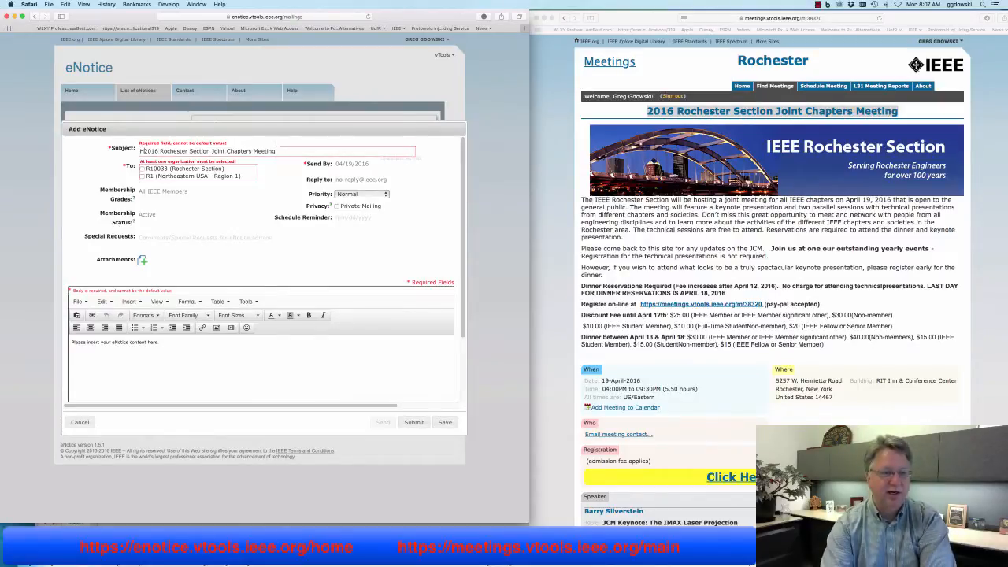
text(urry )
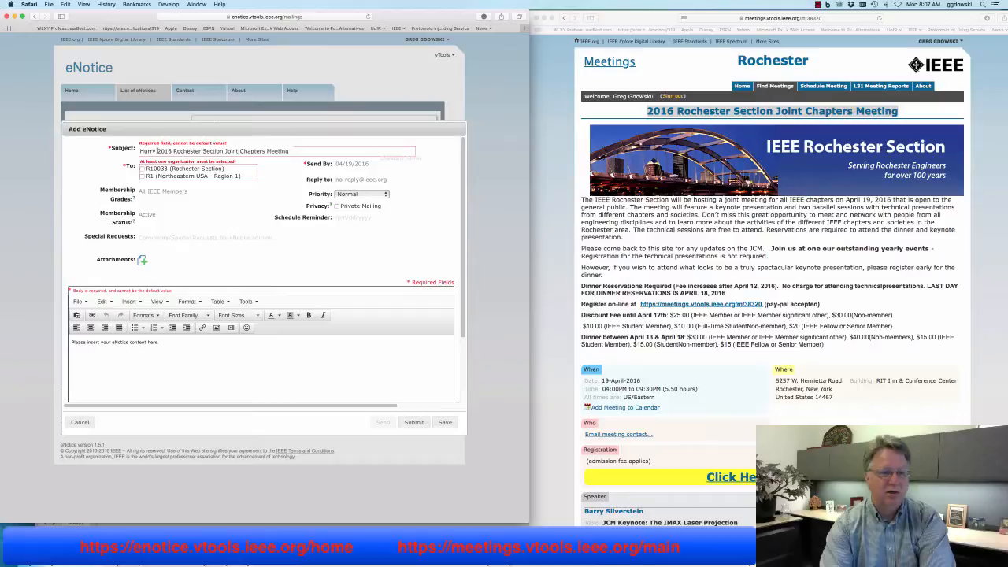
text(Register )
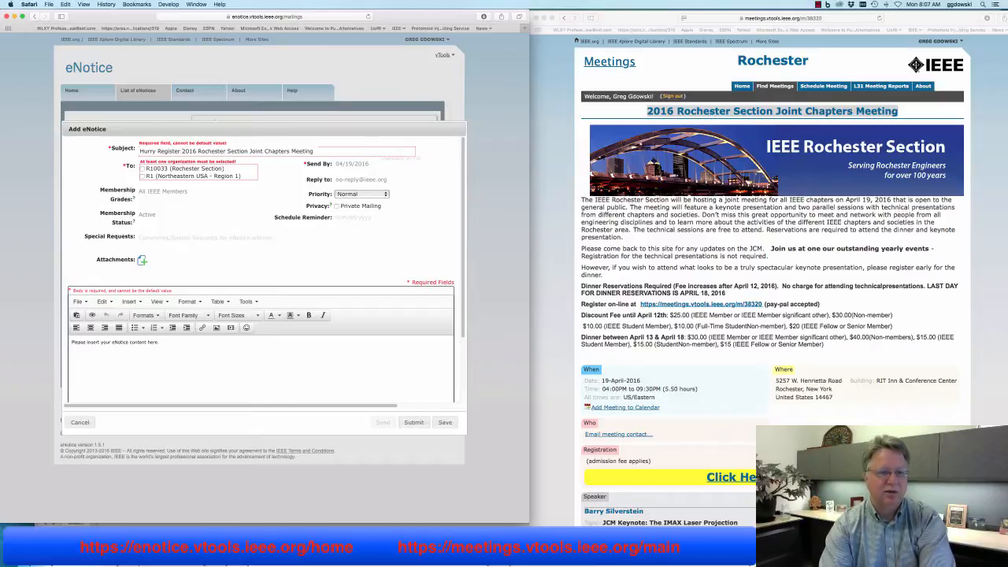
text(today, )
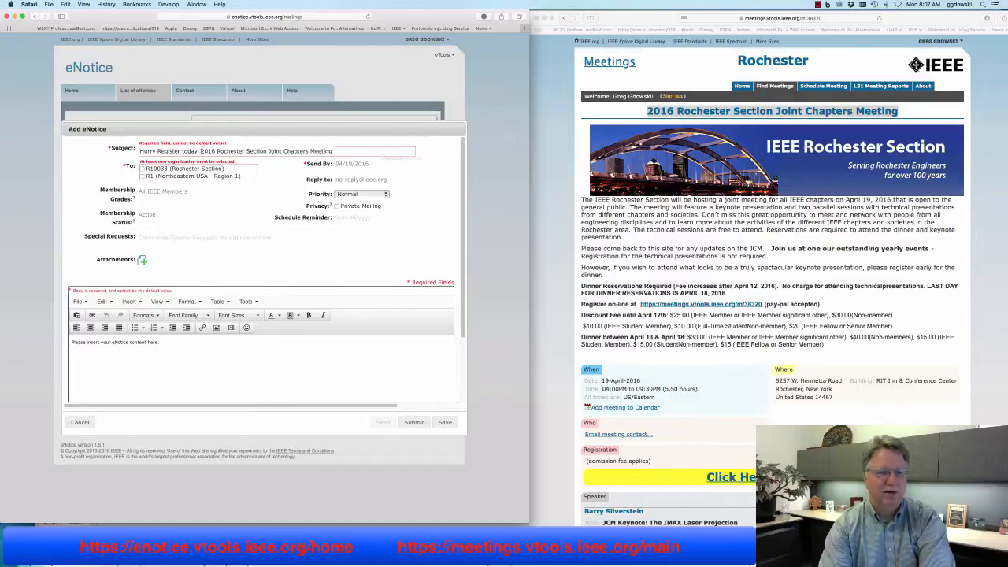
text(for the meeting)
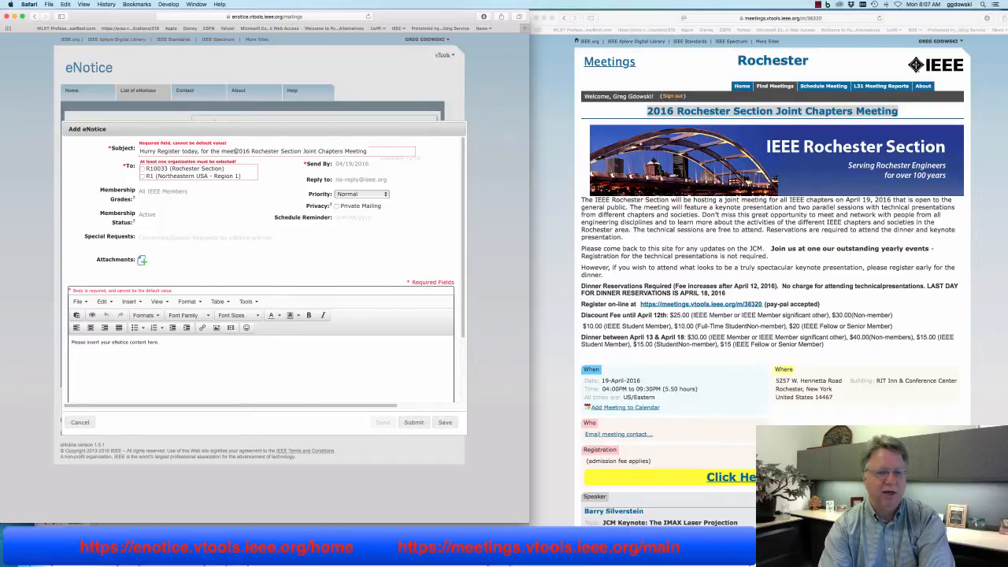
key(BackSpace)
key(BackSpace)
key(BackSpace)
key(BackSpace)
key(BackSpace)
key(BackSpace)
key(BackSpace)
key(BackSpace)
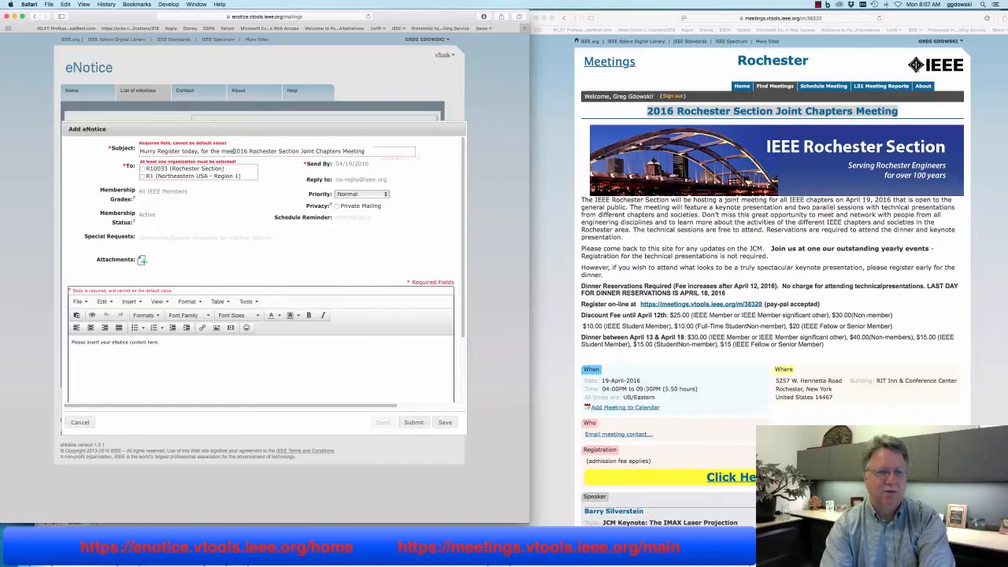
click(357, 151)
text(tomorrow!)
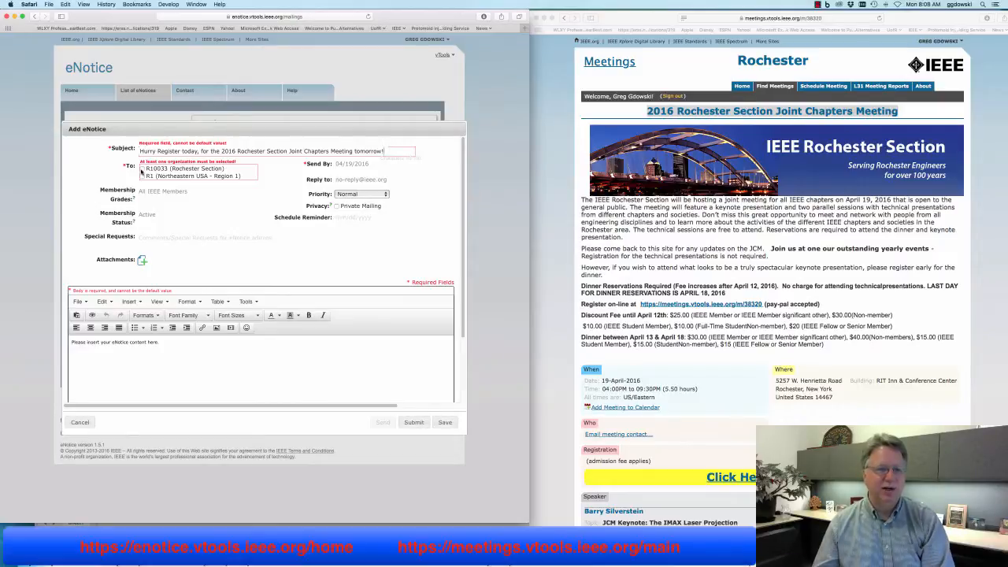
Address the eNotice to the Rochester Section with send date 04/18/2016
click(143, 169)
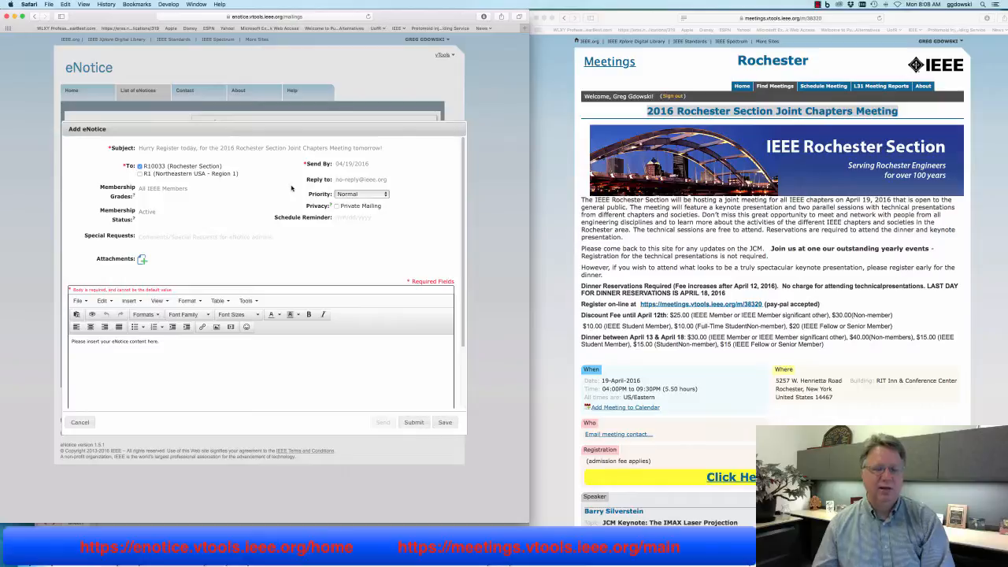
click(347, 167)
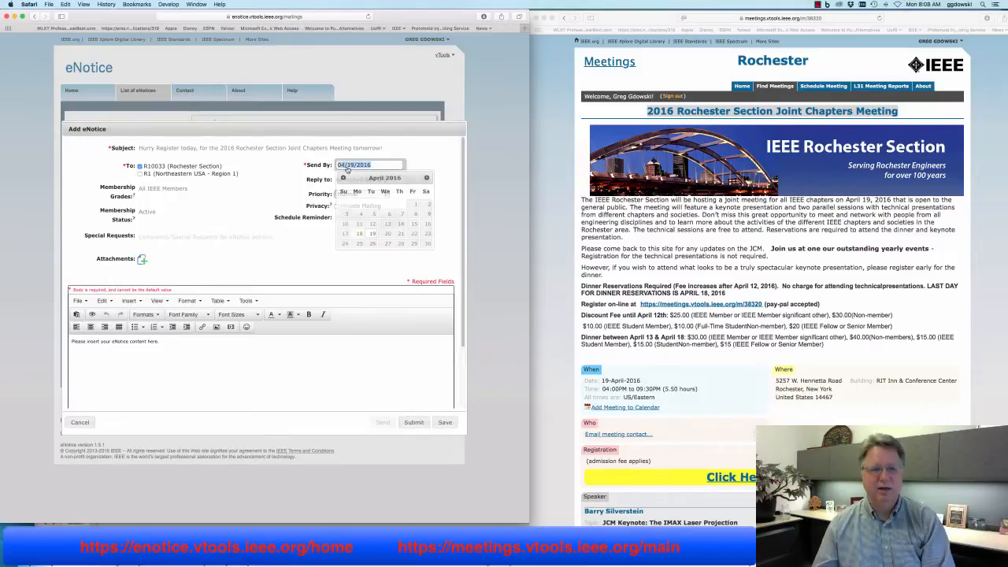
click(359, 234)
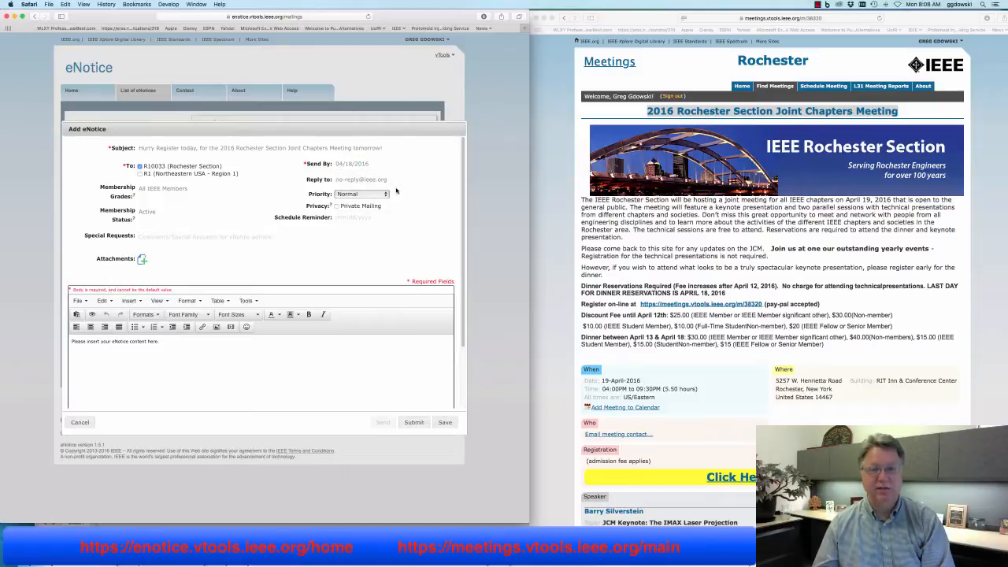
Uncheck every membership grade except Graduate Student Members and Student Members
click(197, 192)
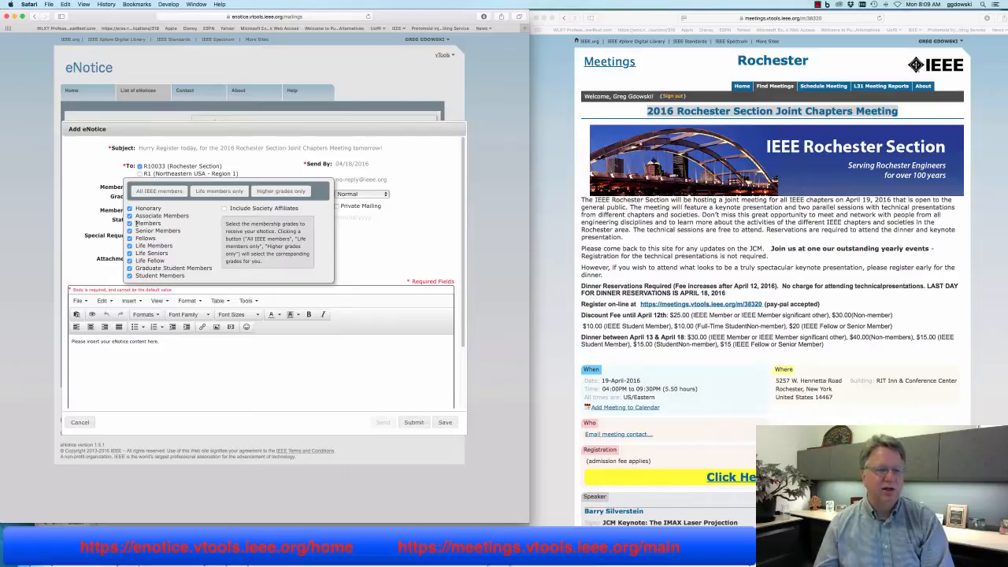
click(130, 209)
click(130, 216)
click(130, 223)
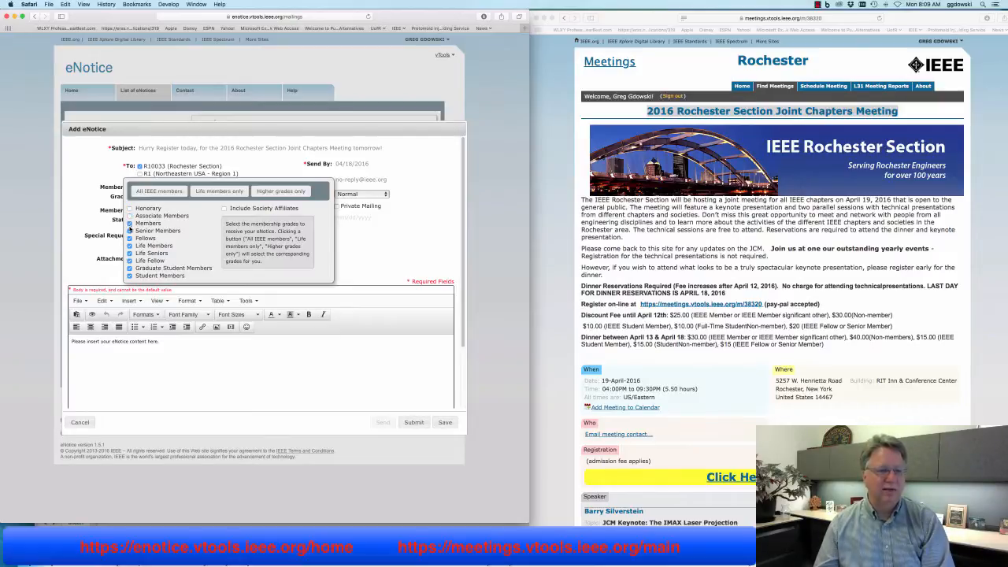
click(130, 231)
click(130, 238)
click(130, 245)
click(130, 253)
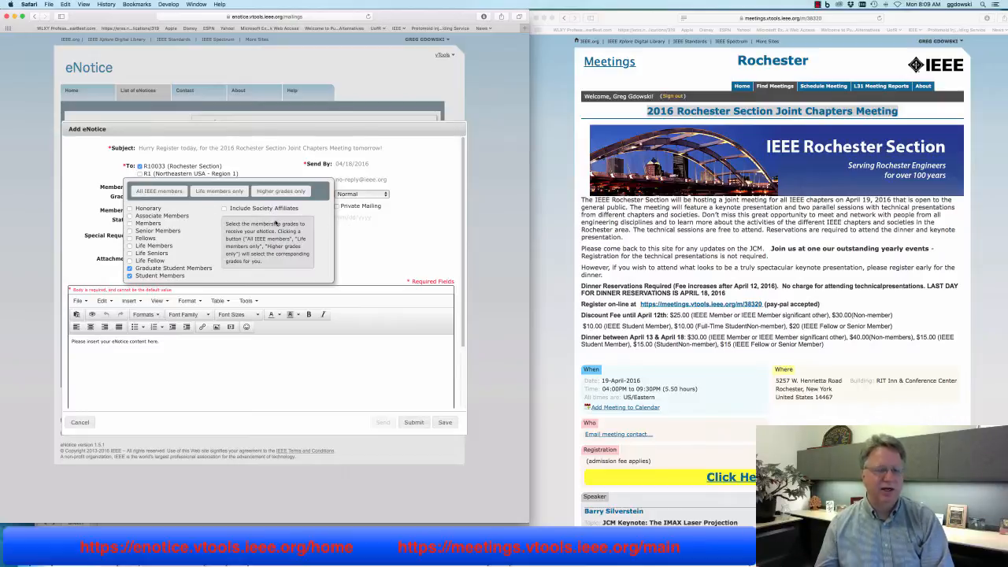
click(367, 236)
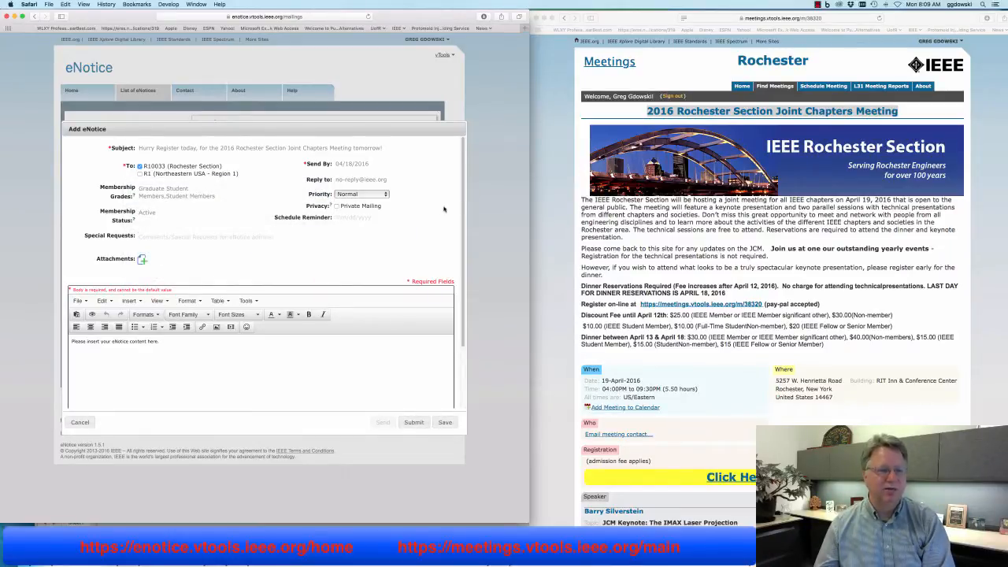
Keep Normal priority, set Reply to your own e-mail address, and leave Membership Status Active
click(373, 196)
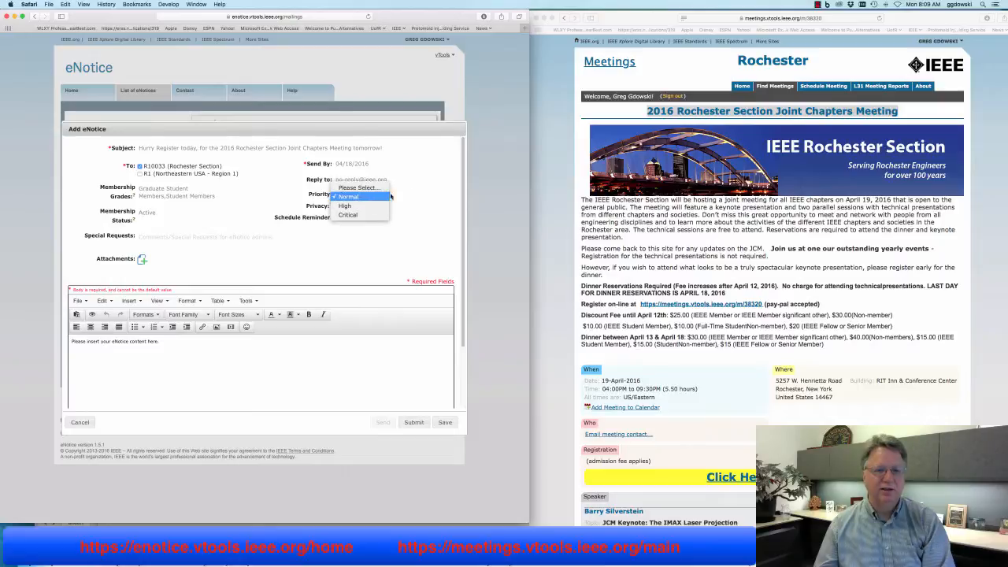
click(416, 190)
click(378, 183)
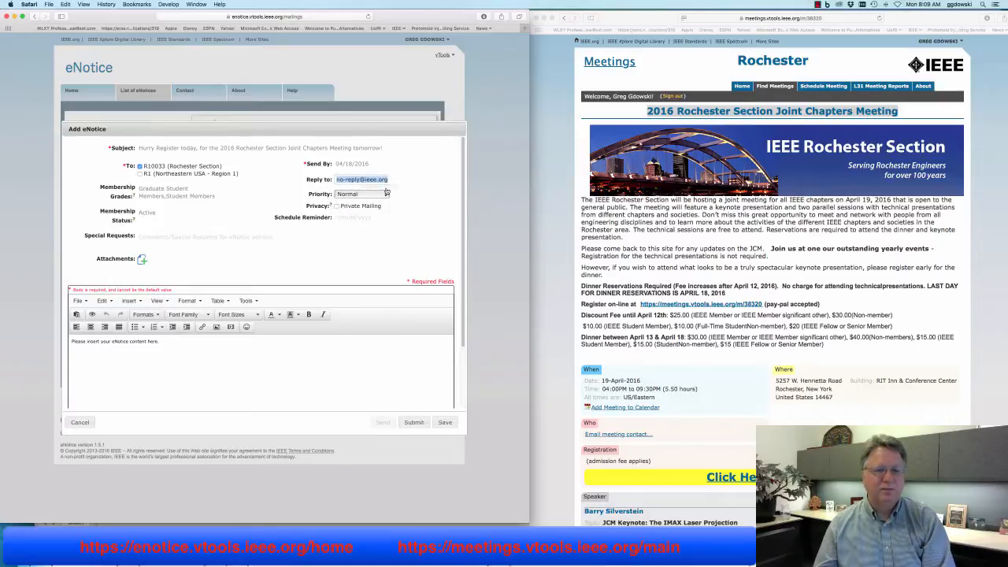
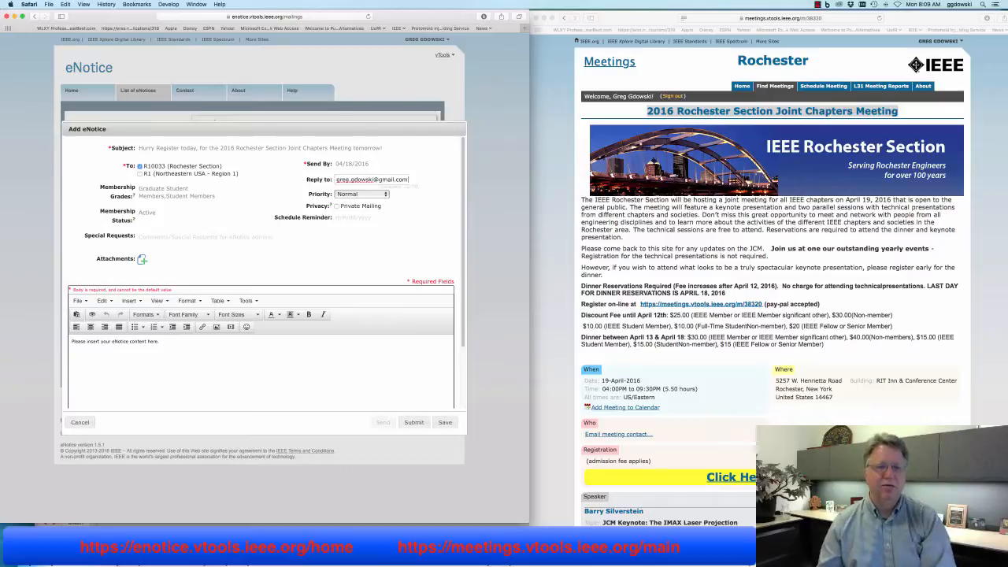
click(396, 239)
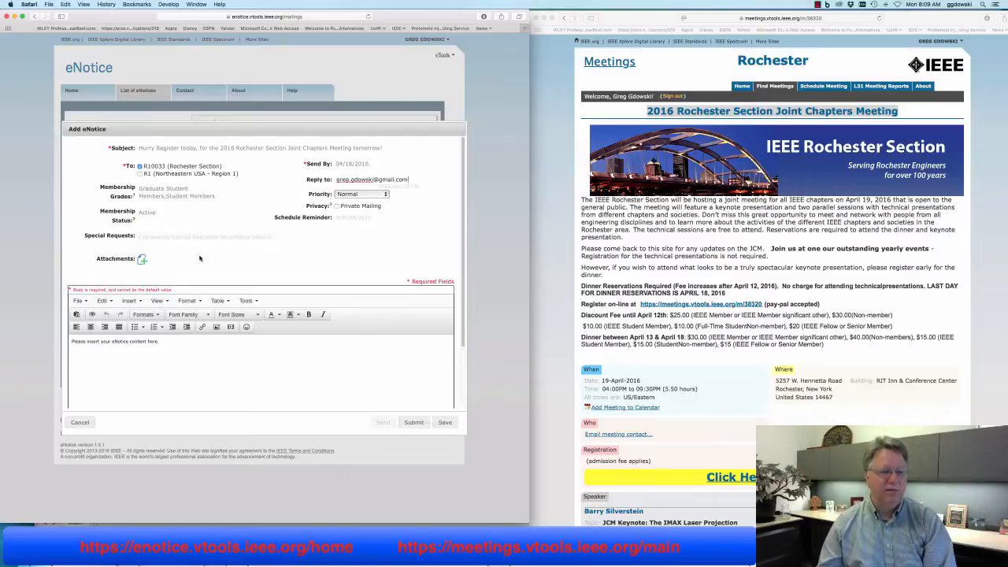
click(155, 219)
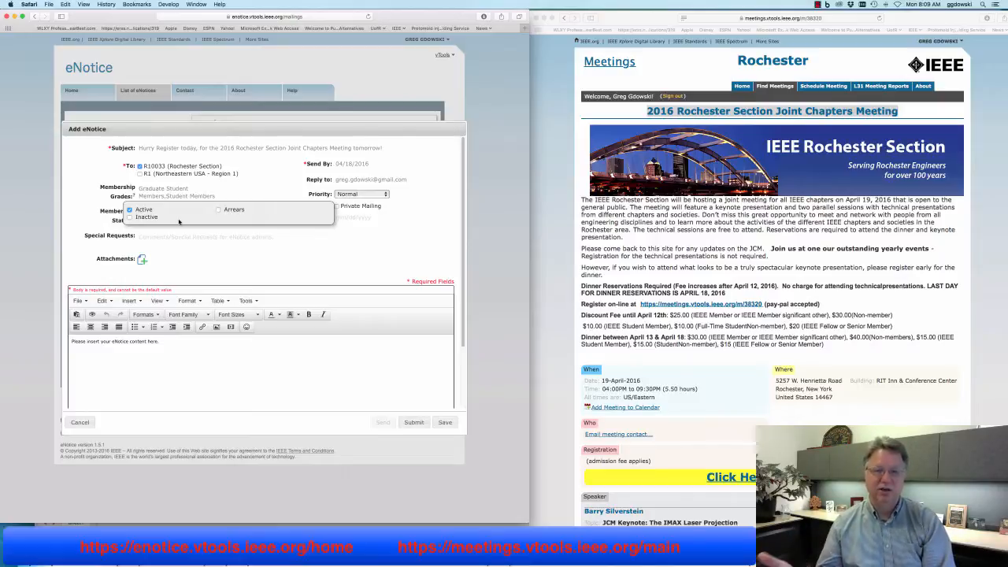
click(446, 259)
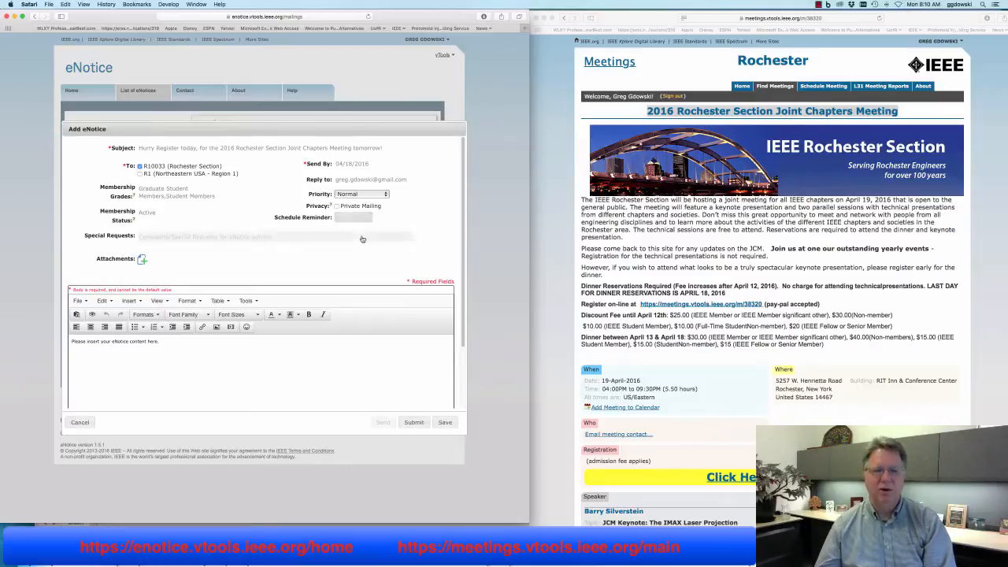
scroll(356, 260, down, 3)
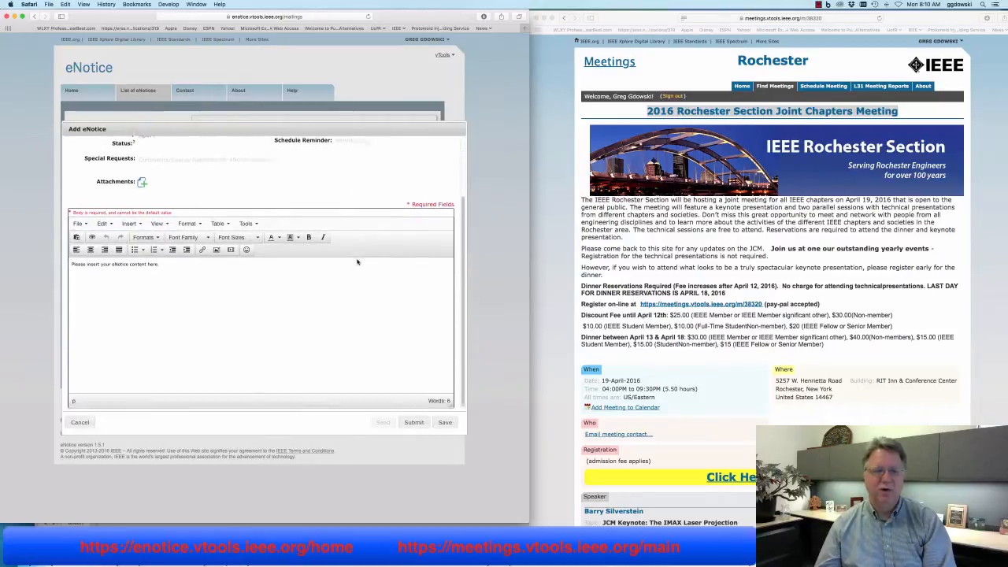
scroll(356, 262, up, 3)
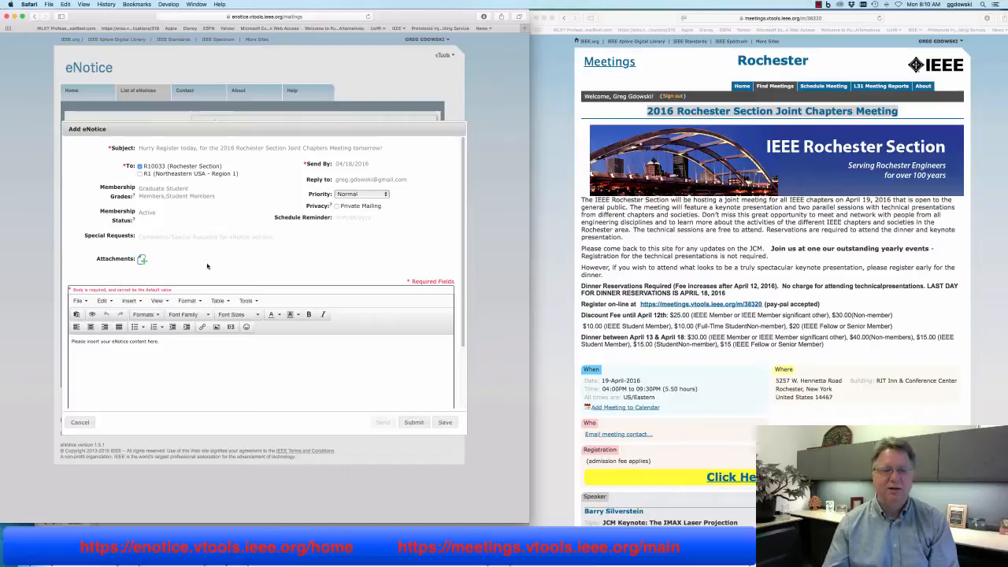
click(202, 340)
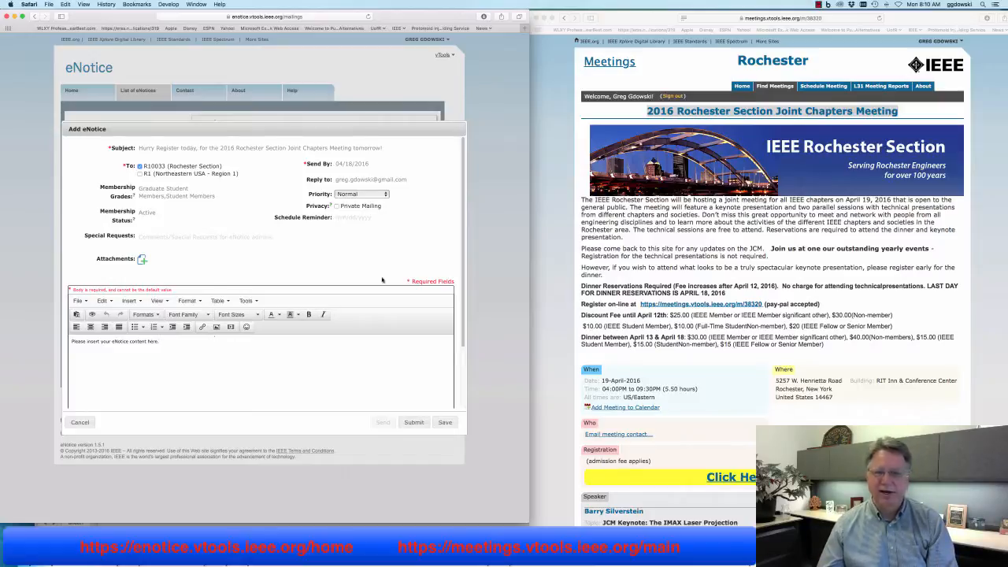
click(683, 263)
drag(645, 111, 883, 115)
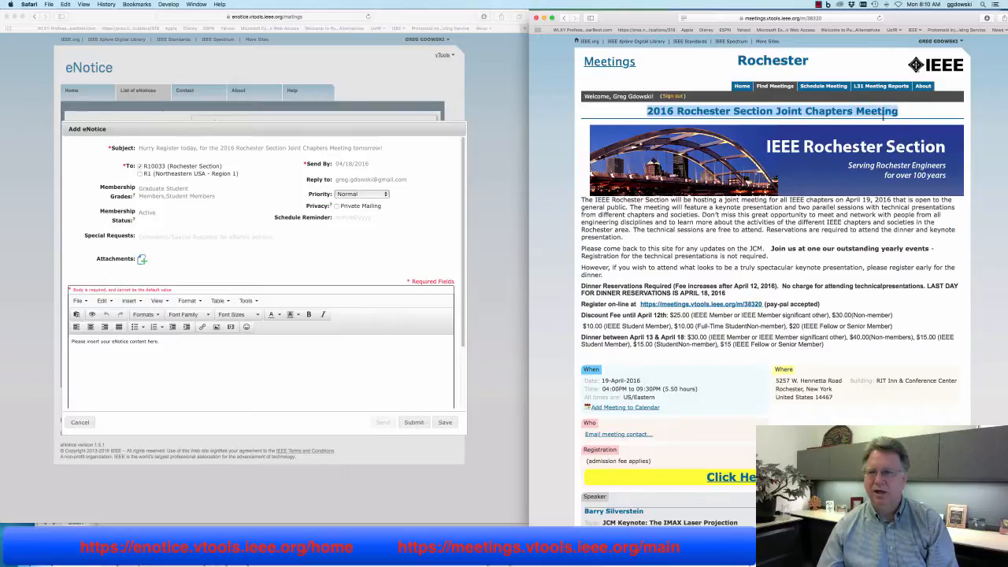
Replace the body placeholder with the copied meeting title using Edit > Paste
right_click(857, 110)
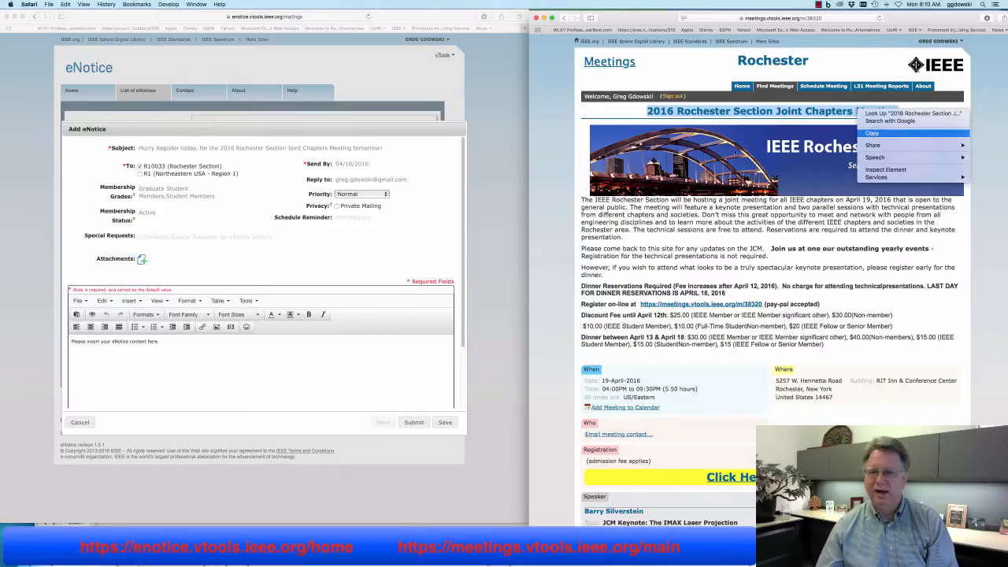
click(874, 133)
drag(192, 345, 68, 340)
key(BackSpace)
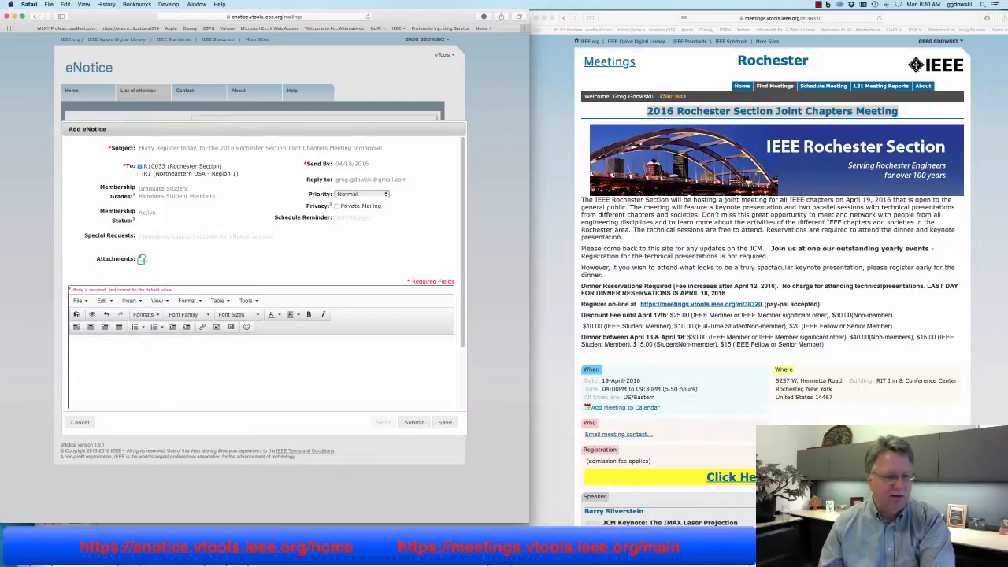
click(66, 4)
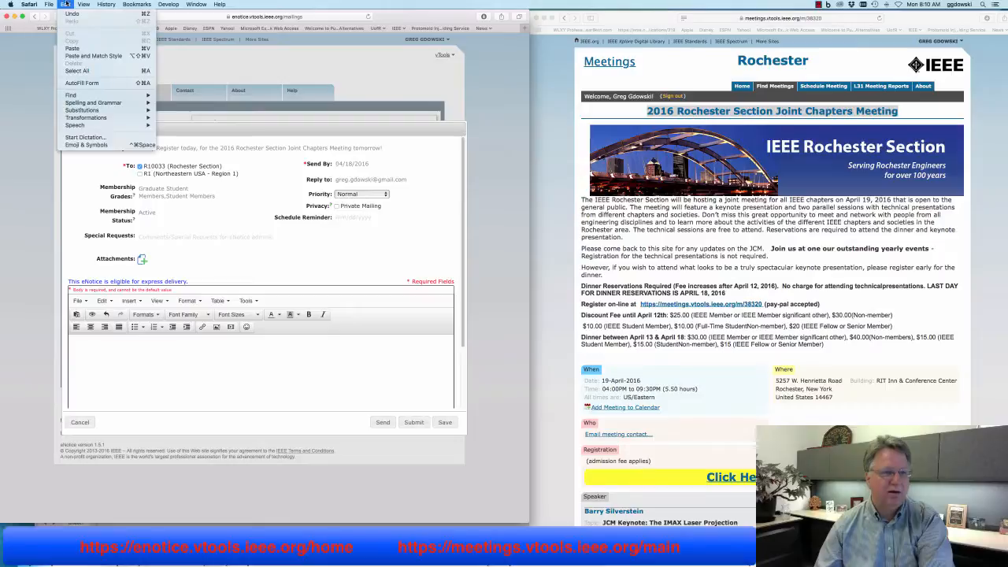
click(86, 55)
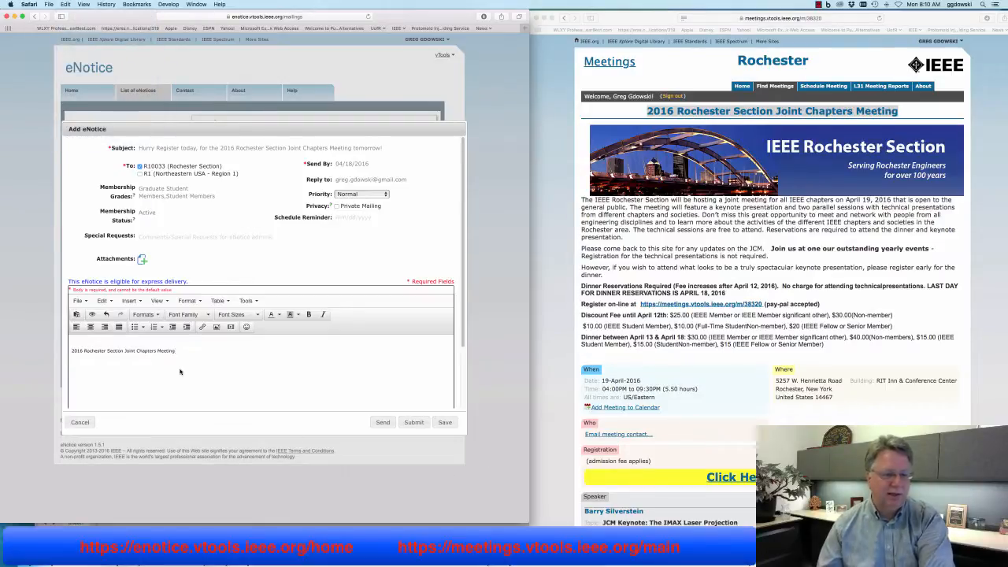
Set the pasted title to 14pt with a pale background colour
drag(180, 355, 68, 349)
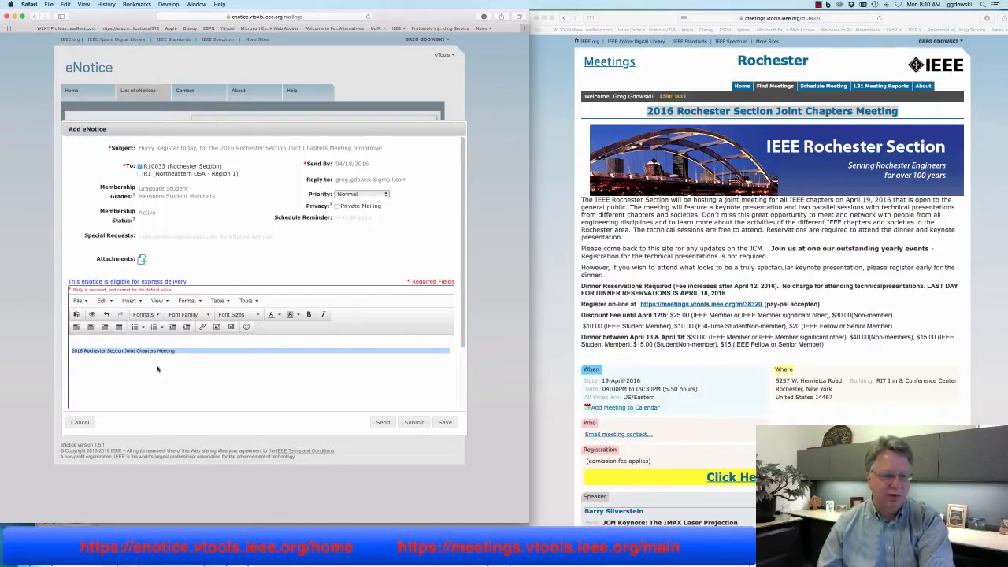
click(241, 315)
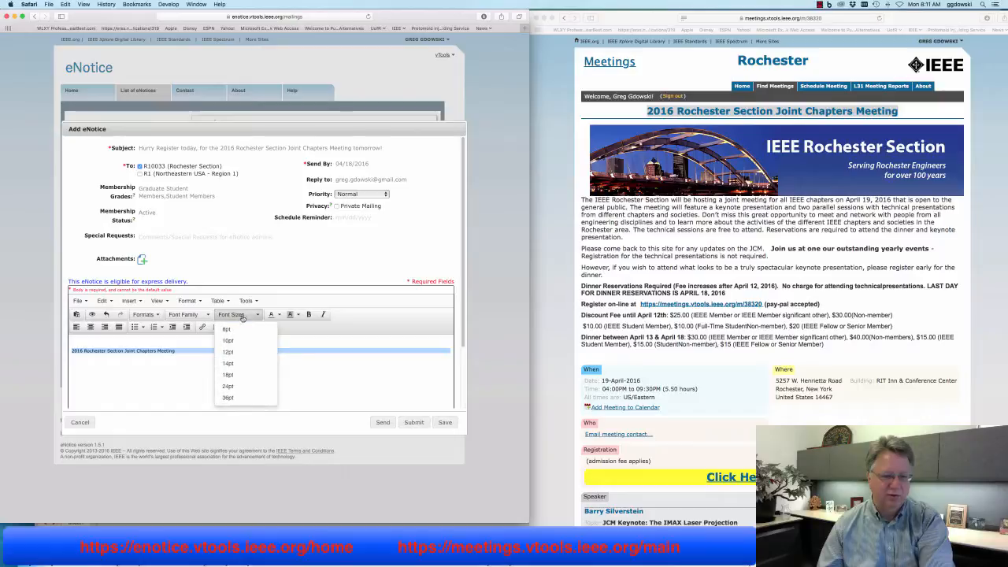
click(230, 363)
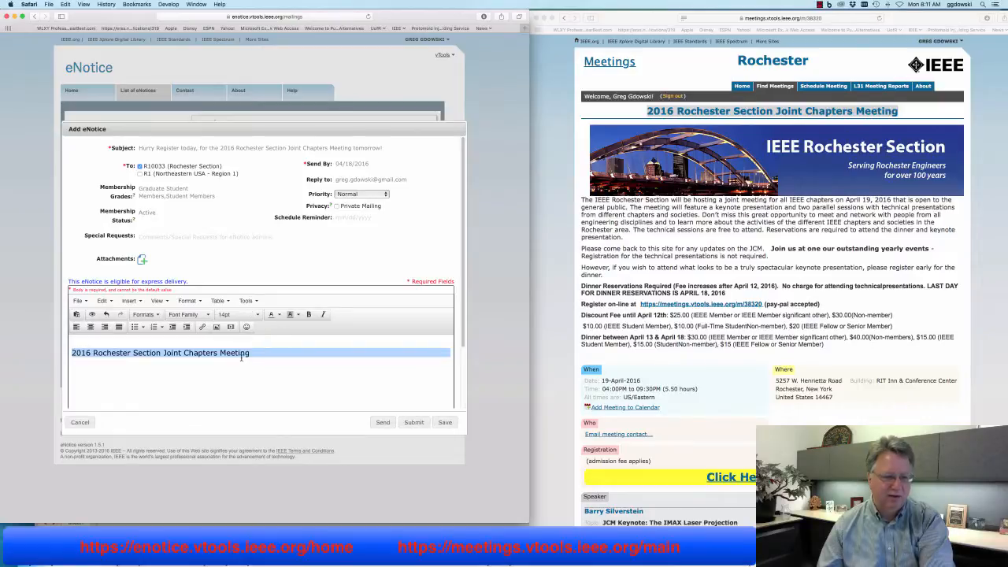
click(297, 314)
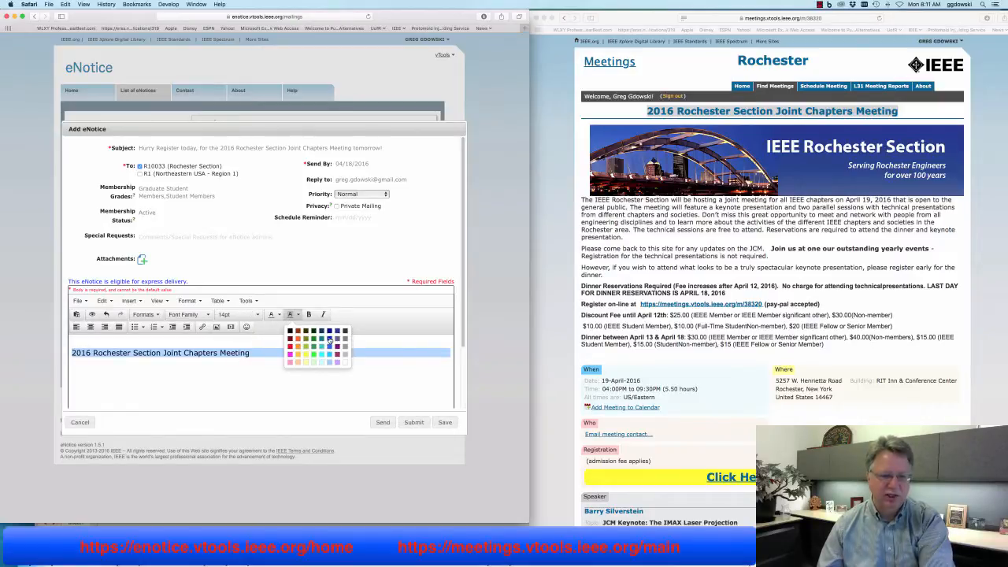
click(330, 340)
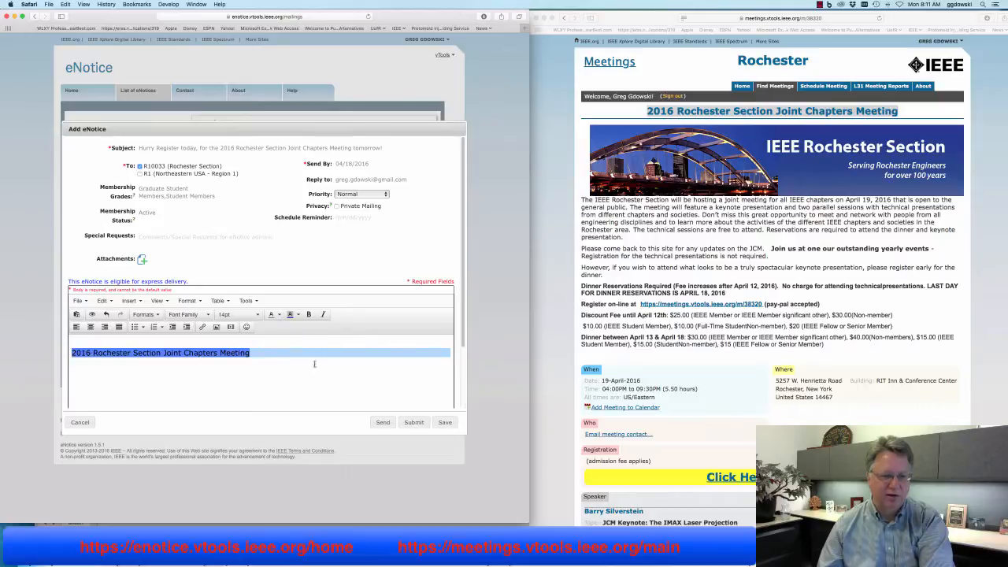
click(298, 315)
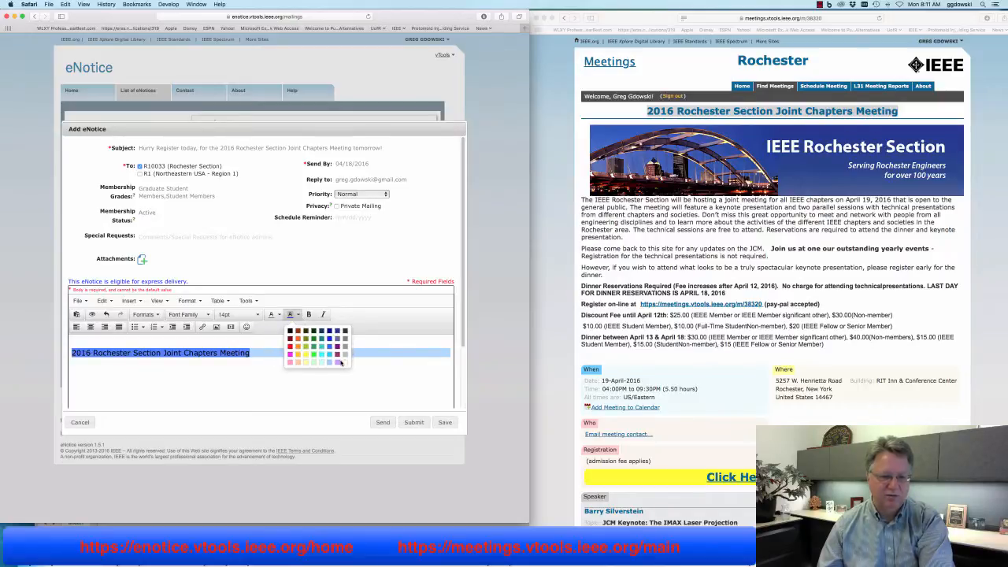
click(340, 362)
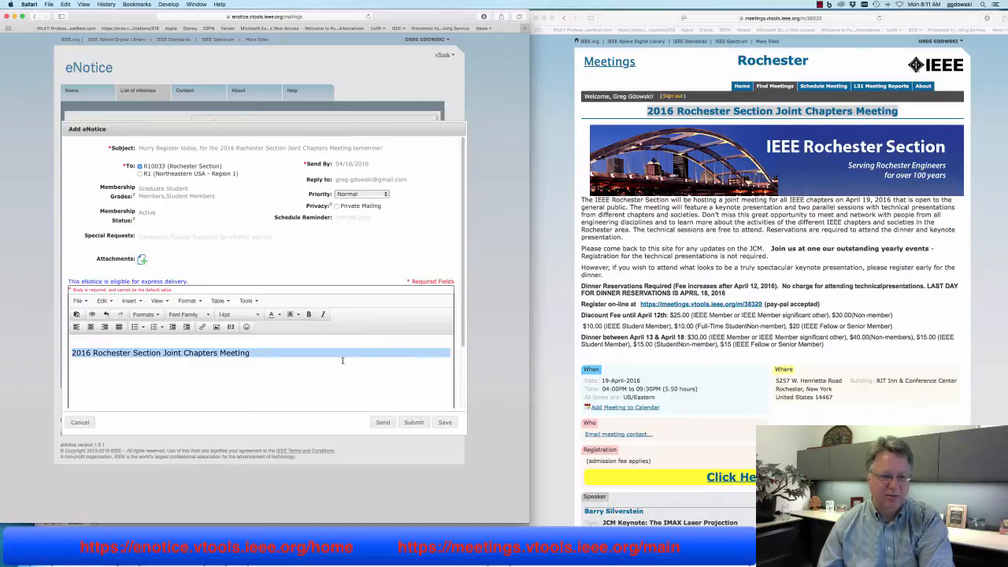
Make the title text blue and bold
click(278, 315)
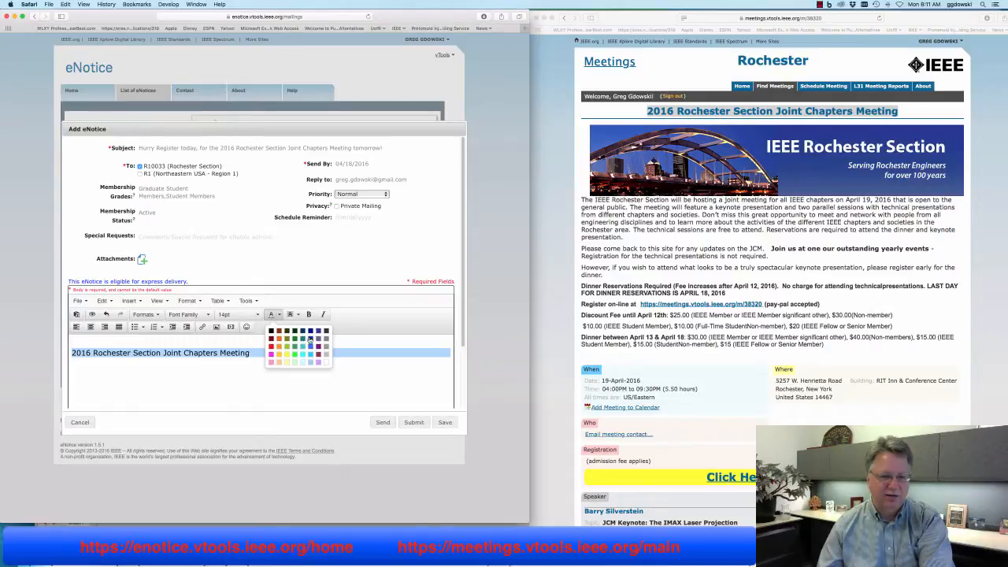
click(310, 339)
click(273, 351)
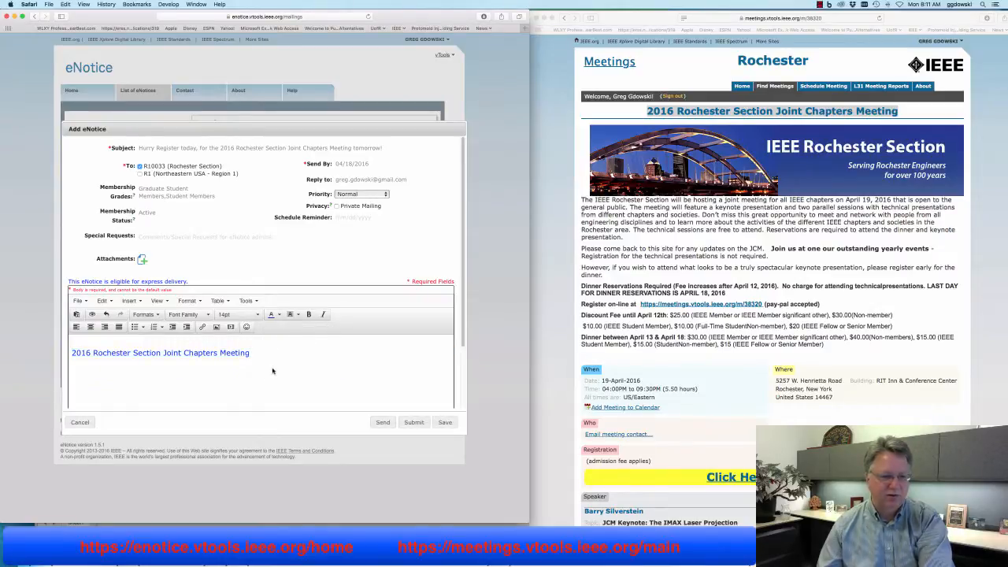
drag(250, 352, 70, 353)
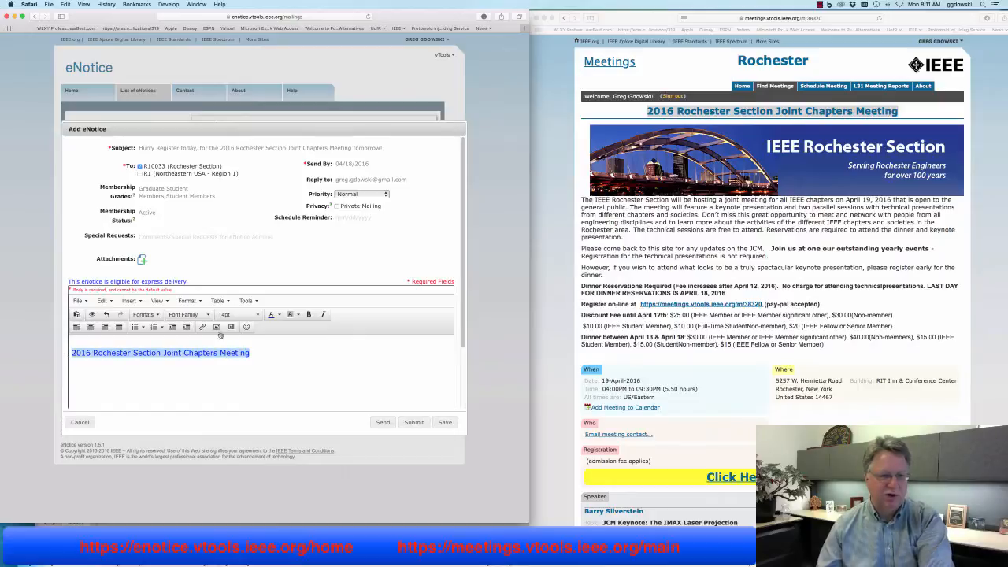
click(309, 315)
click(151, 341)
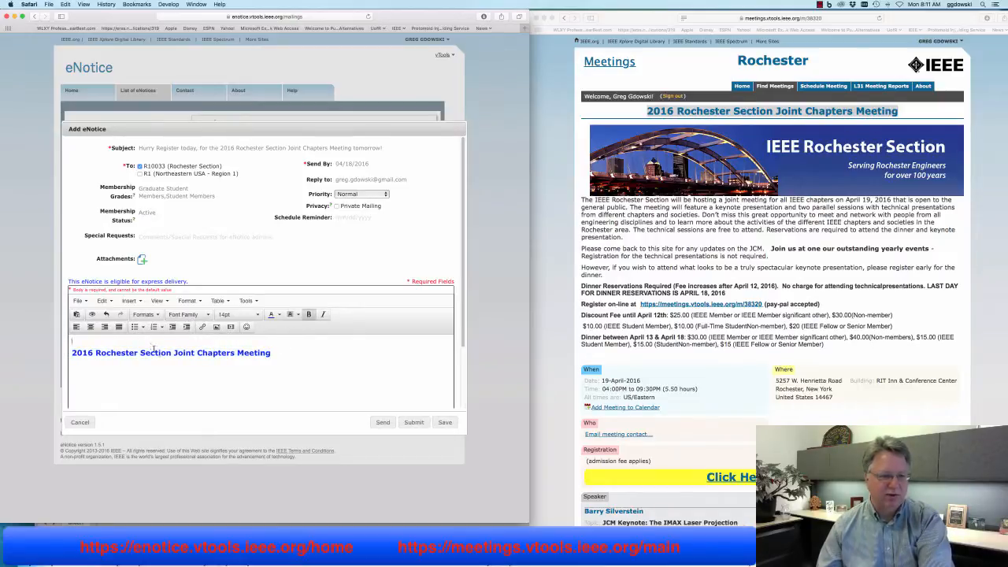
click(212, 398)
Open Insert/edit image above the heading and copy the bridge banner's image URL from the meeting page
click(128, 342)
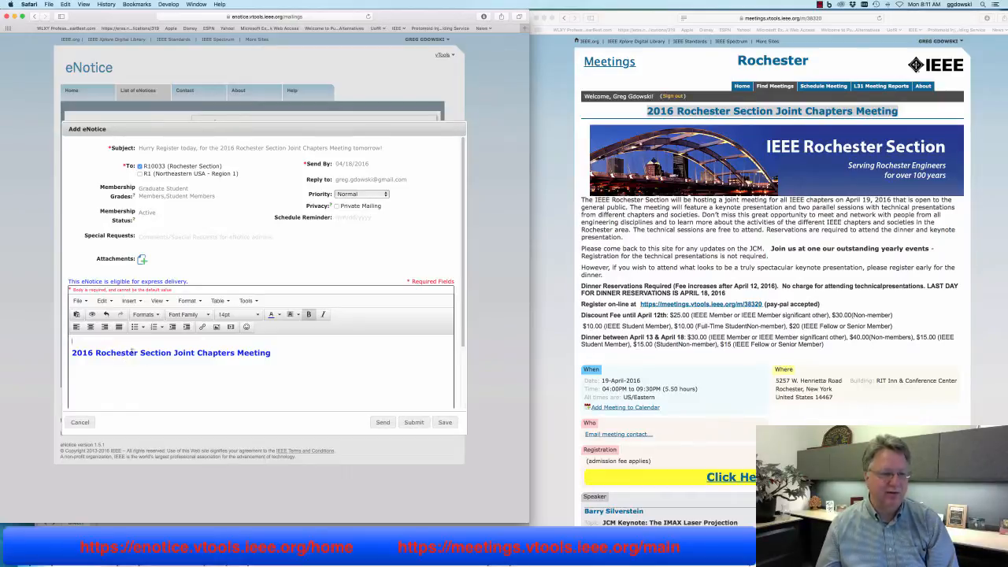
click(216, 327)
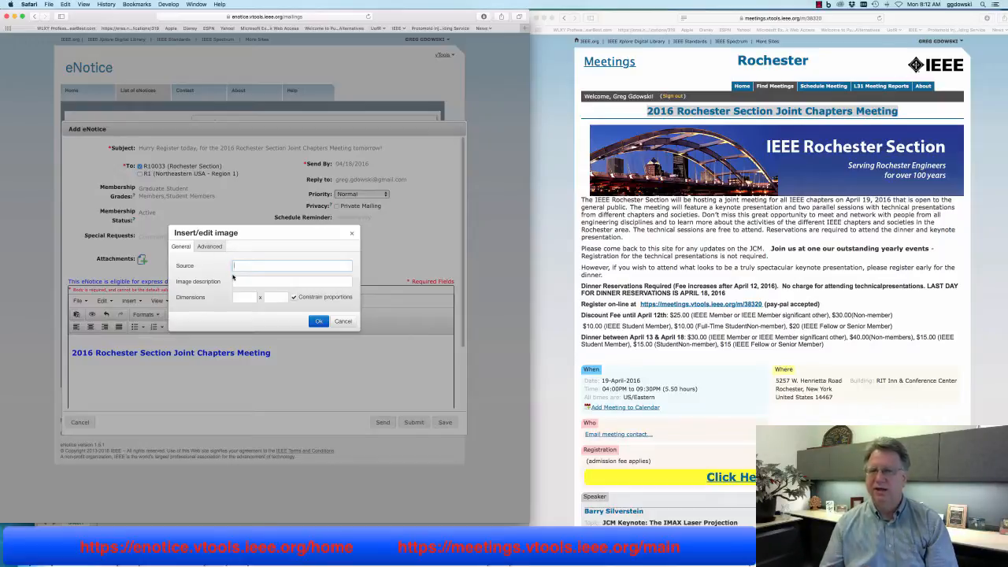
click(643, 247)
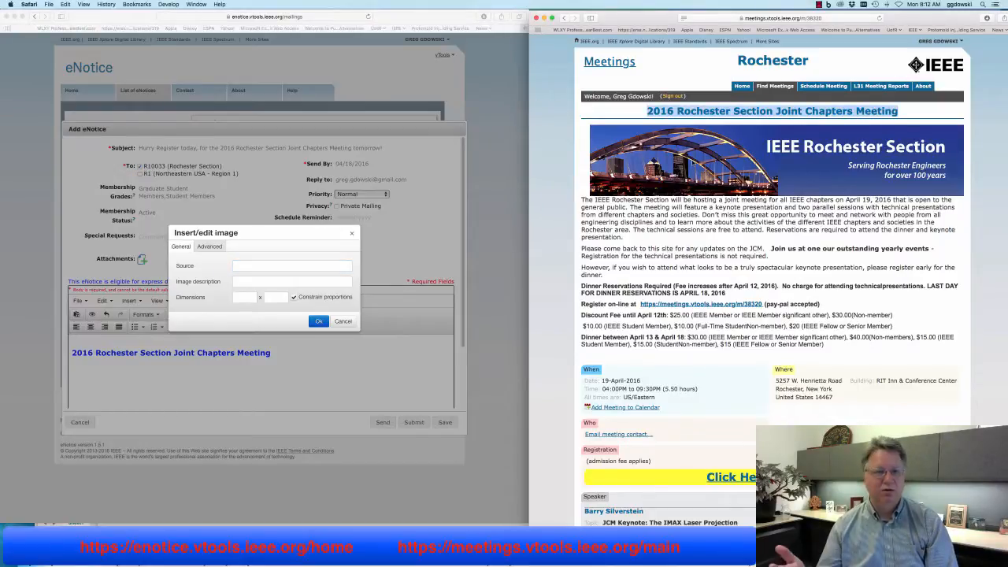
right_click(693, 159)
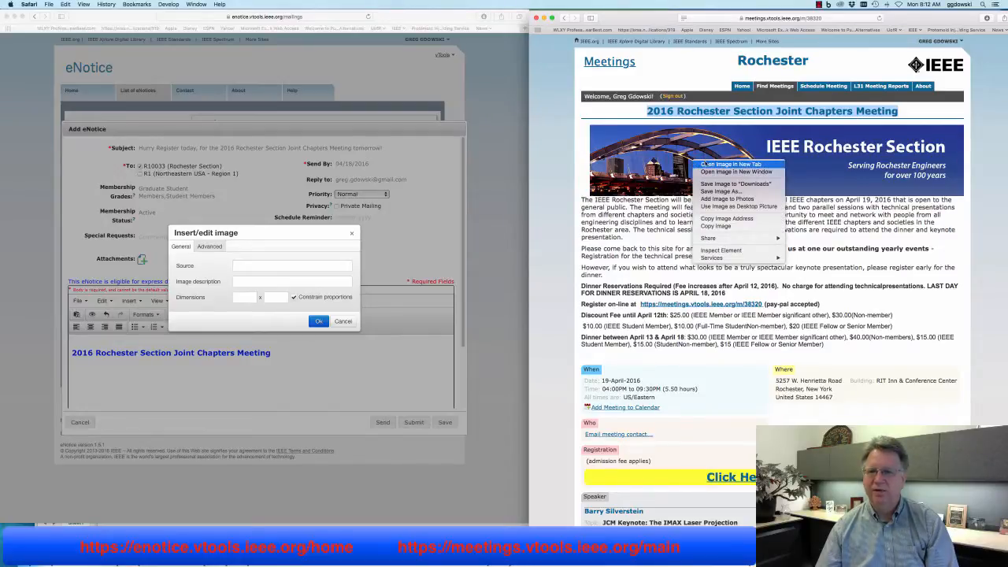
click(706, 164)
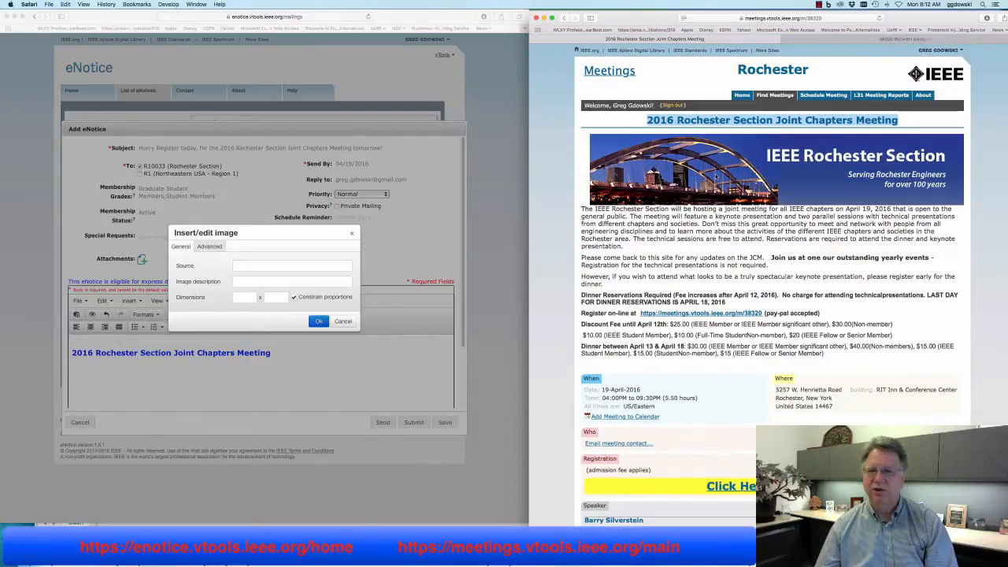
click(854, 41)
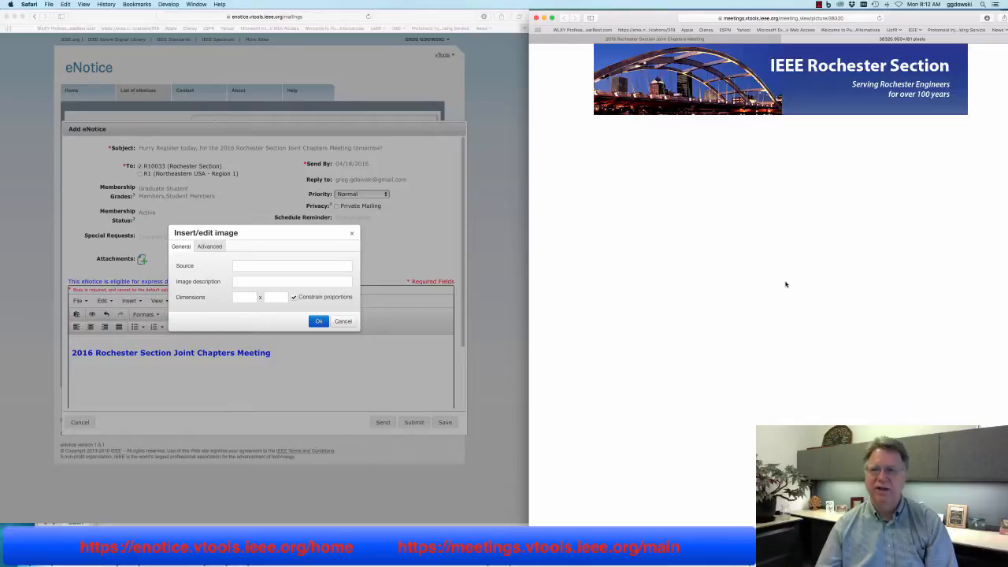
click(854, 18)
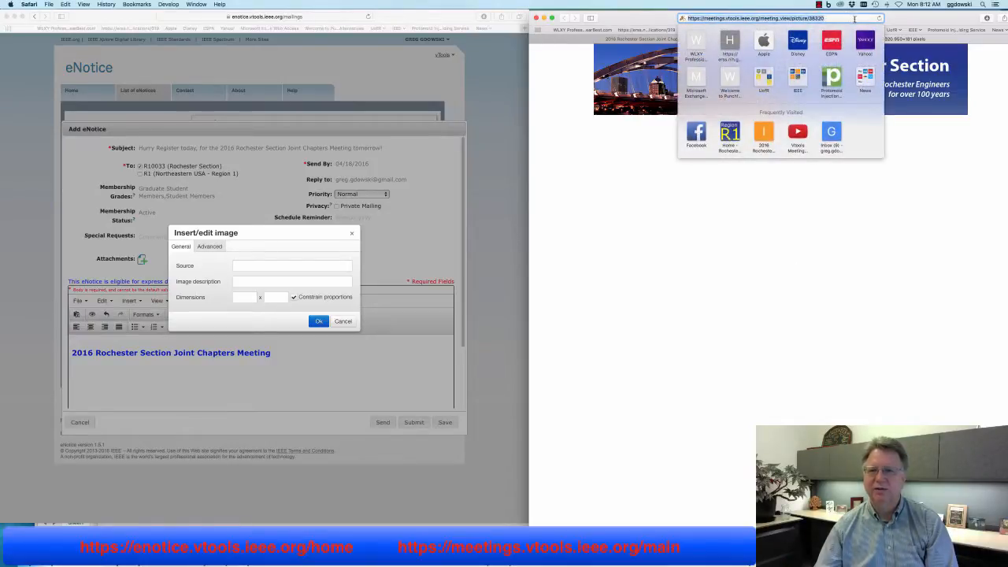
click(65, 4)
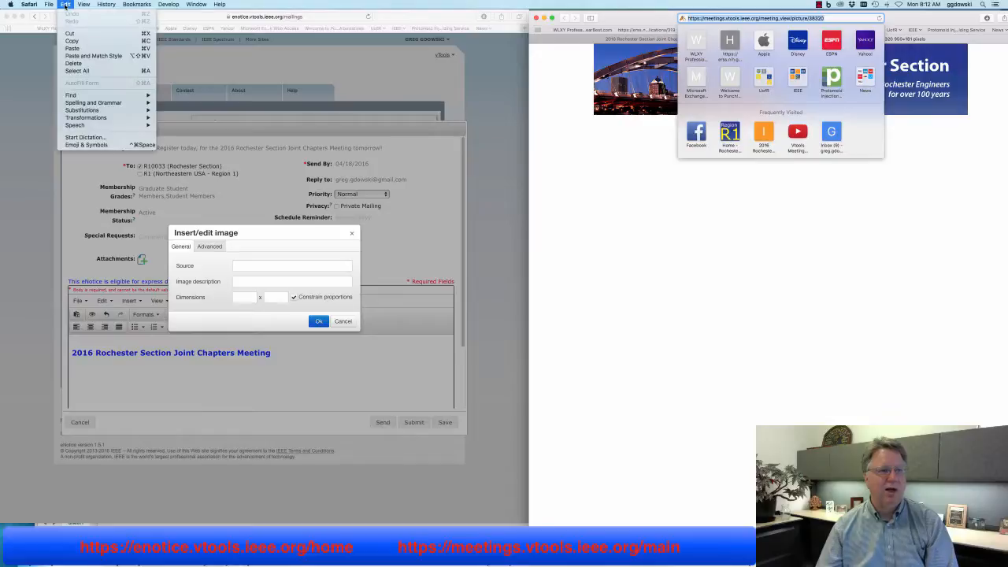
click(82, 42)
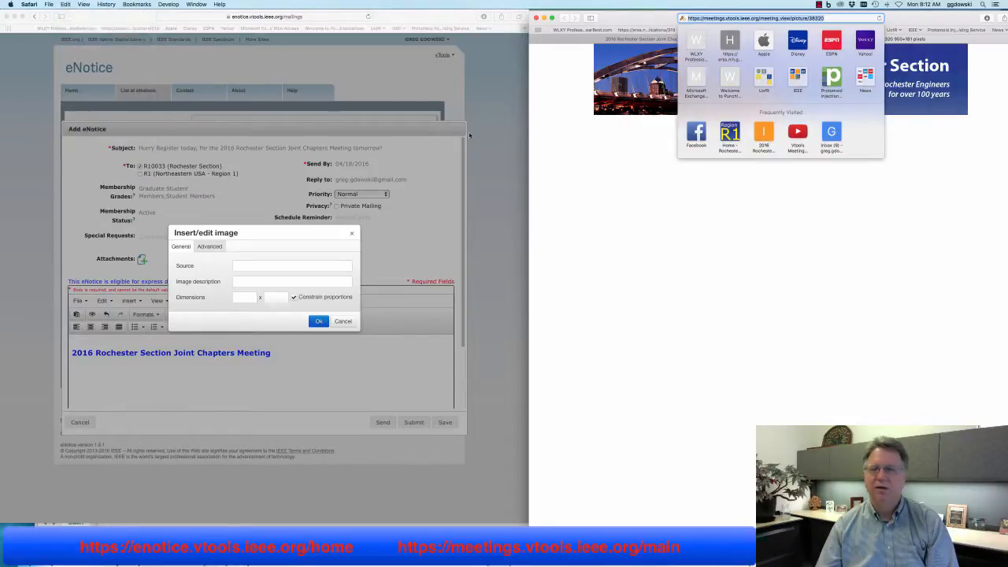
Paste the banner URL as the image Source and insert the image
click(261, 264)
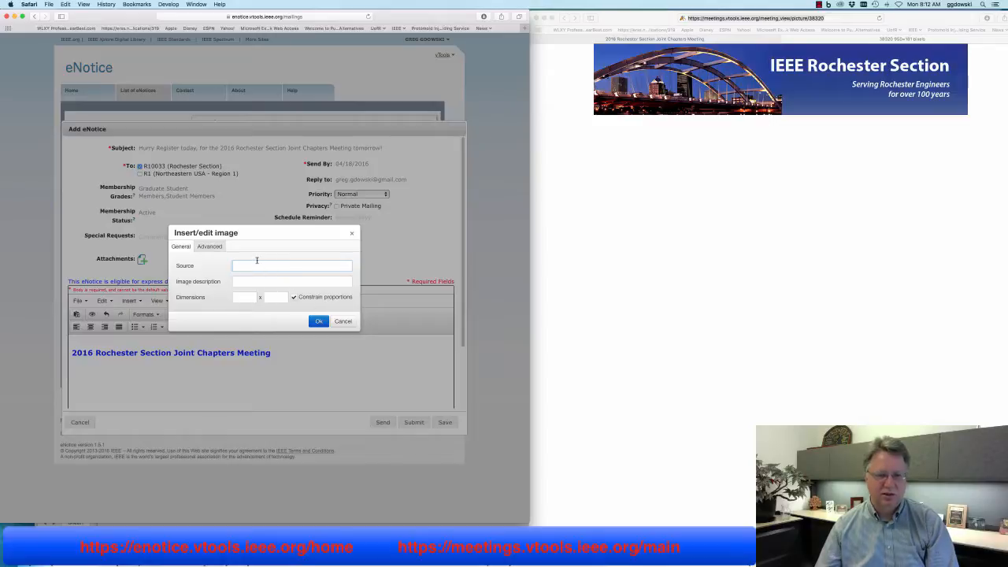
right_click(259, 264)
click(271, 278)
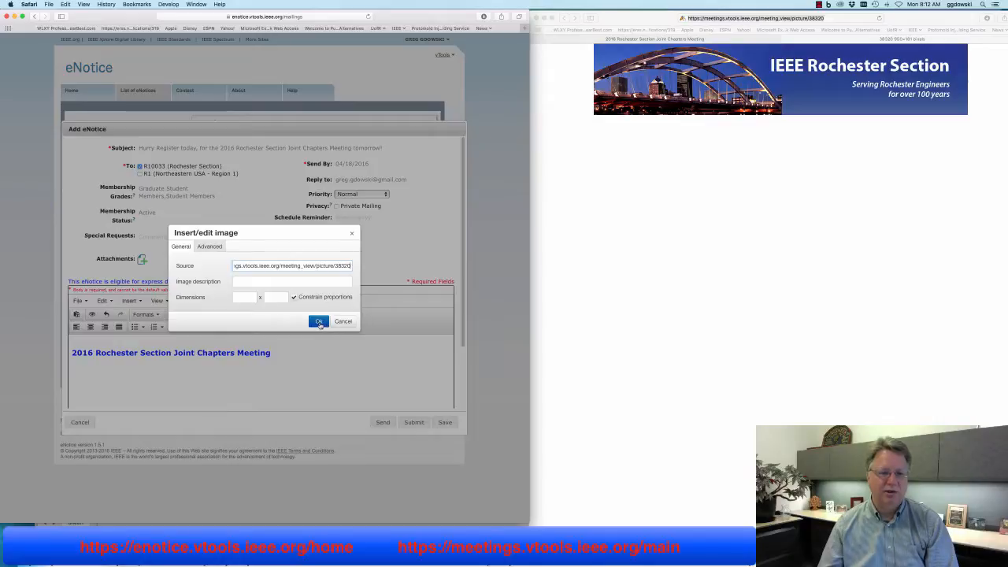
click(319, 323)
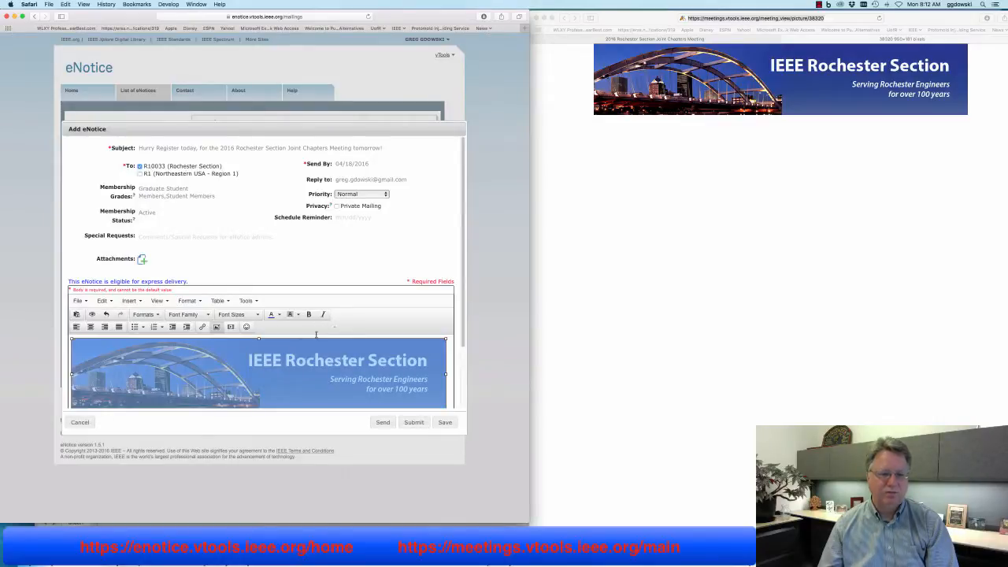
Delete the oversized banner from the message body
click(449, 357)
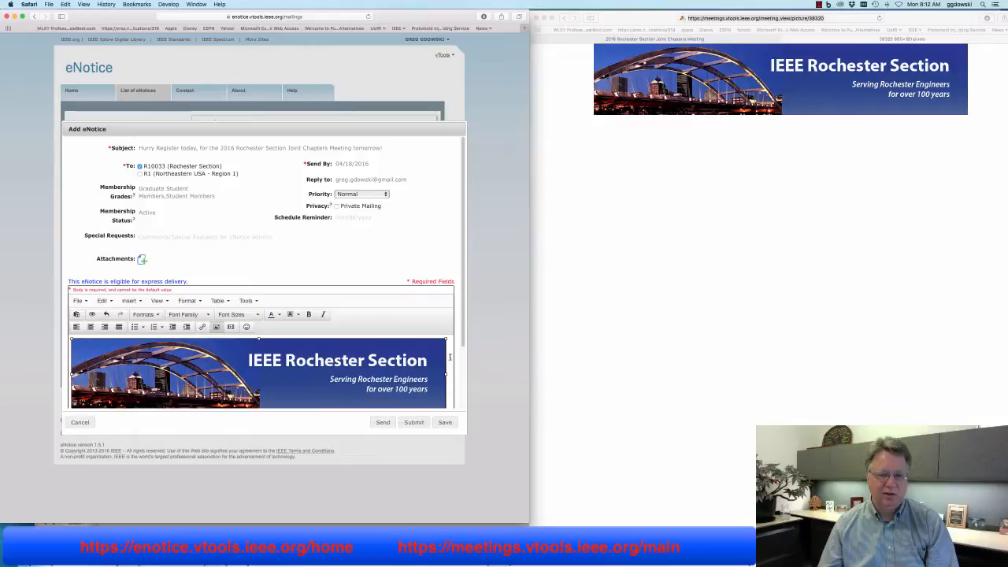
key(super+v)
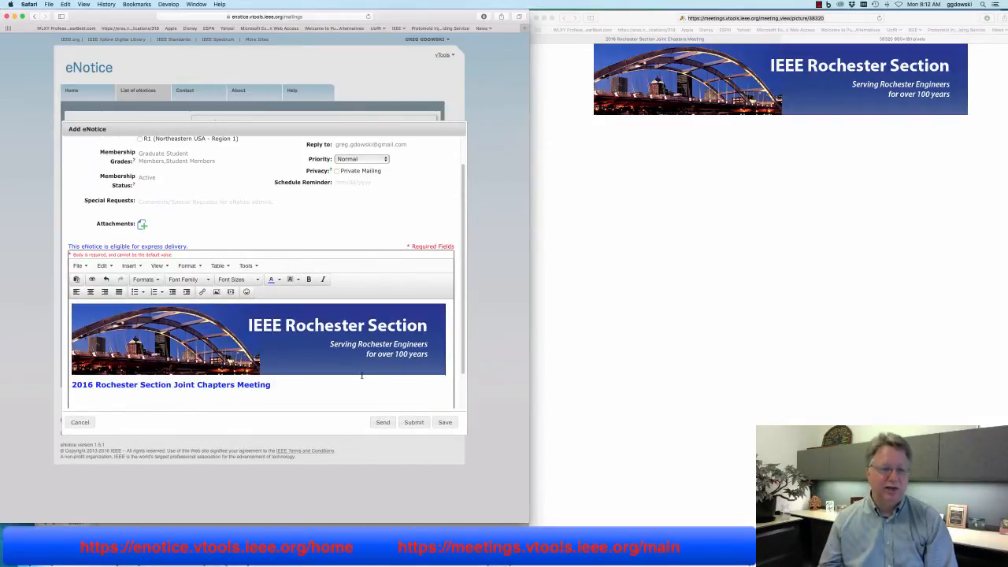
click(697, 256)
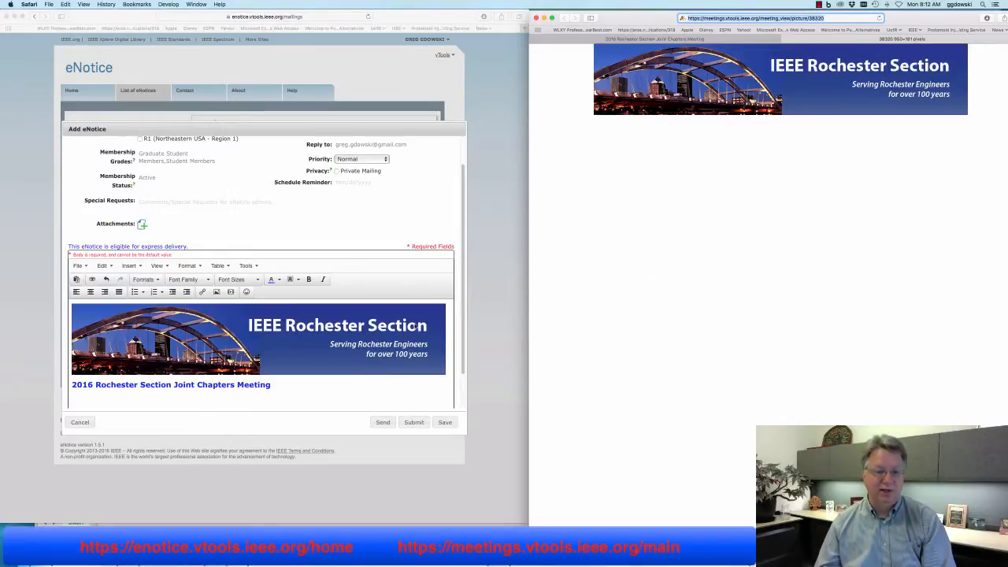
click(416, 326)
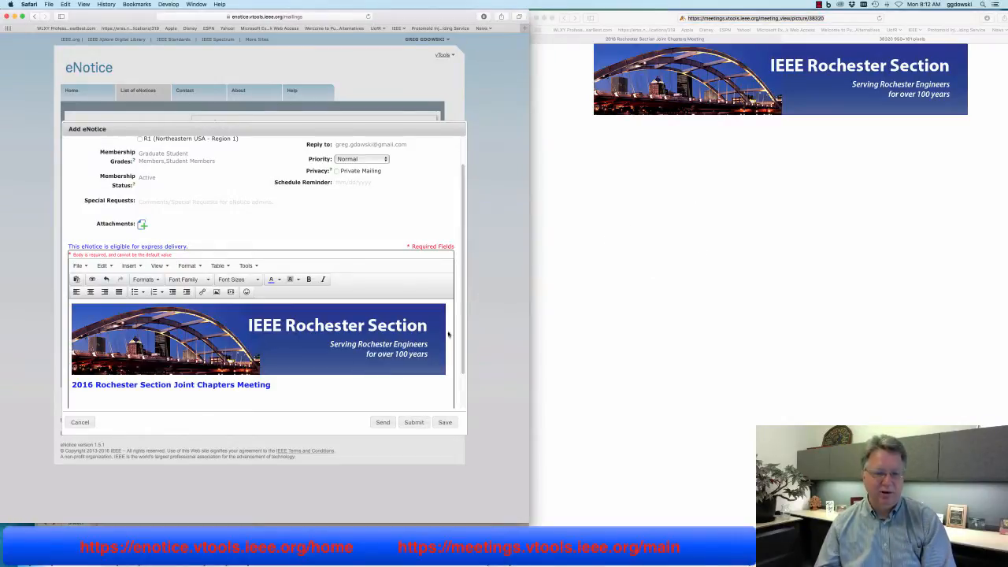
key(BackSpace)
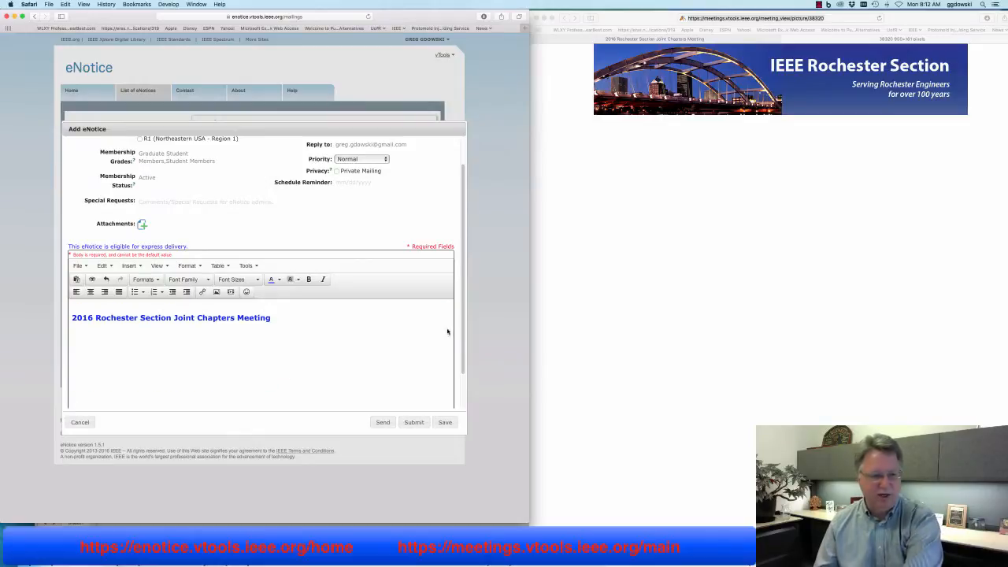
Reinsert the banner from its URL at width 600, height 114, above the heading
click(216, 292)
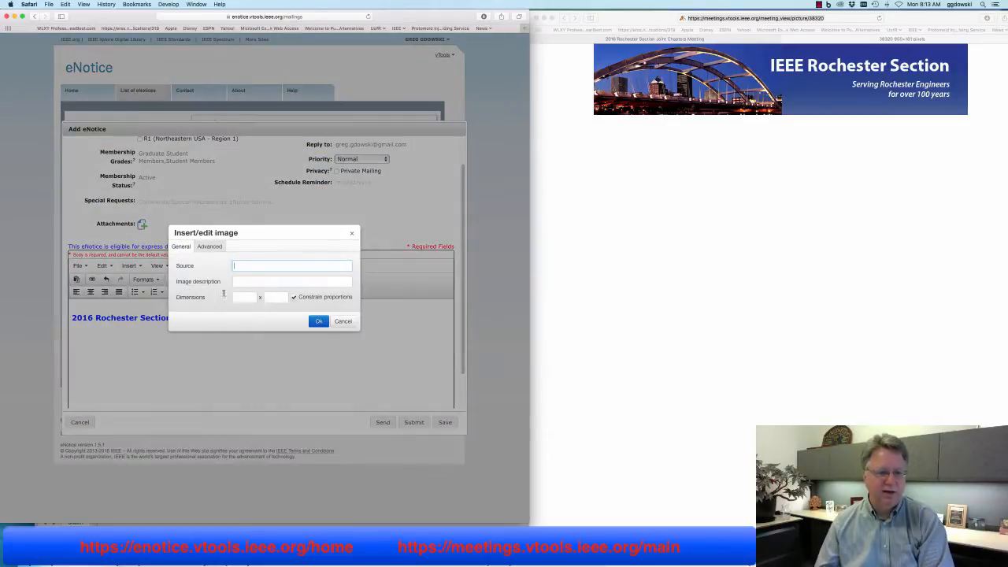
key(super+v)
click(245, 297)
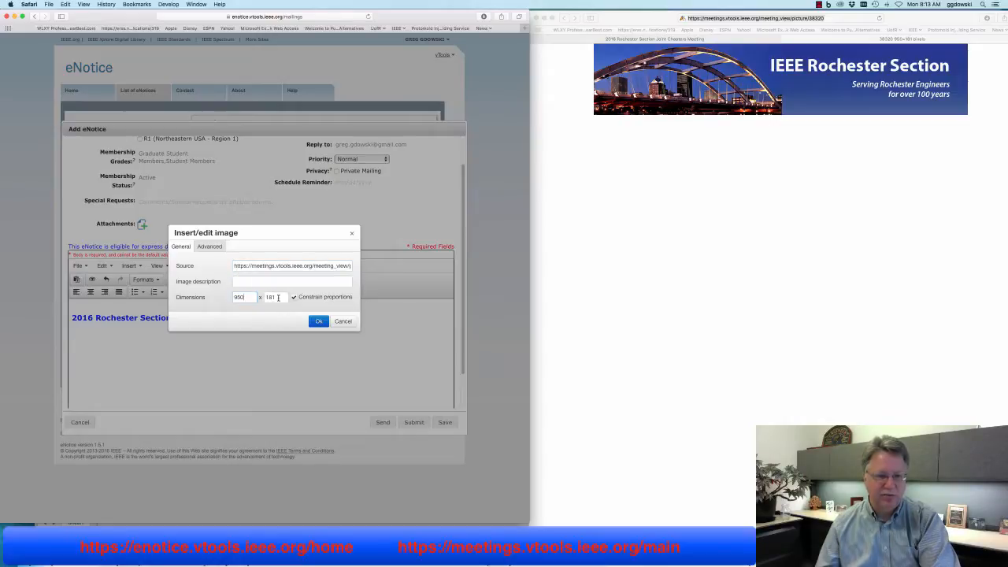
double_click(275, 297)
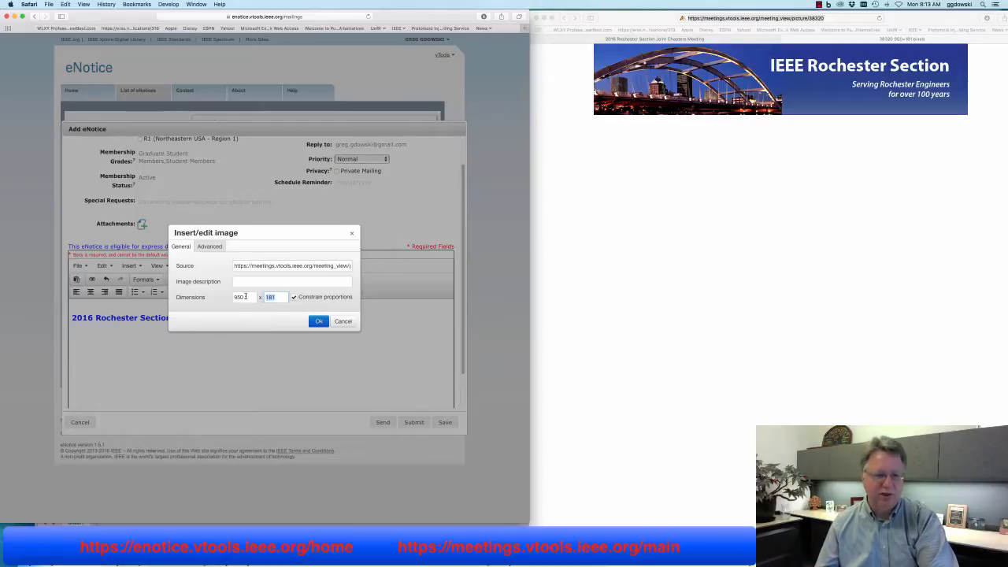
double_click(244, 297)
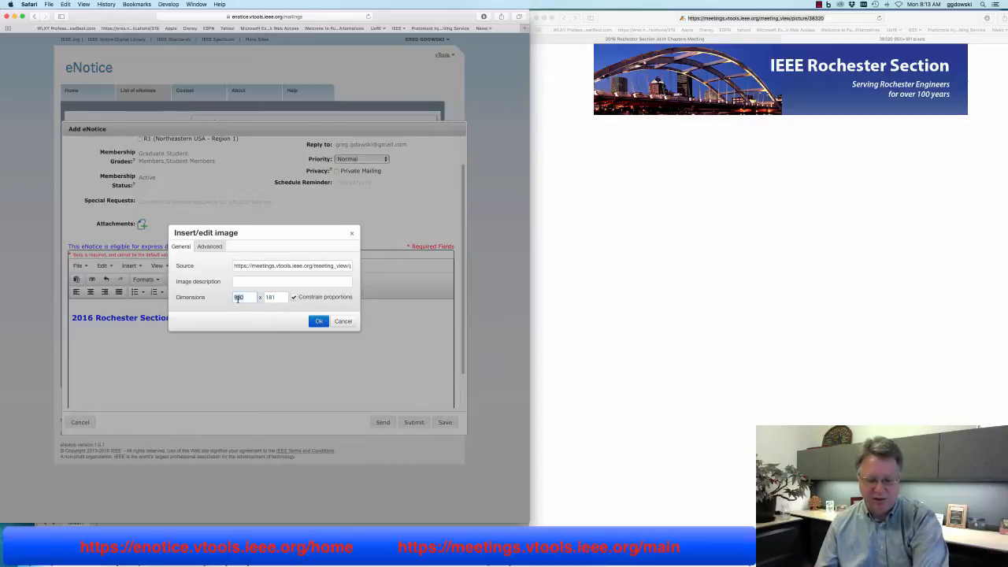
text(6)
click(283, 298)
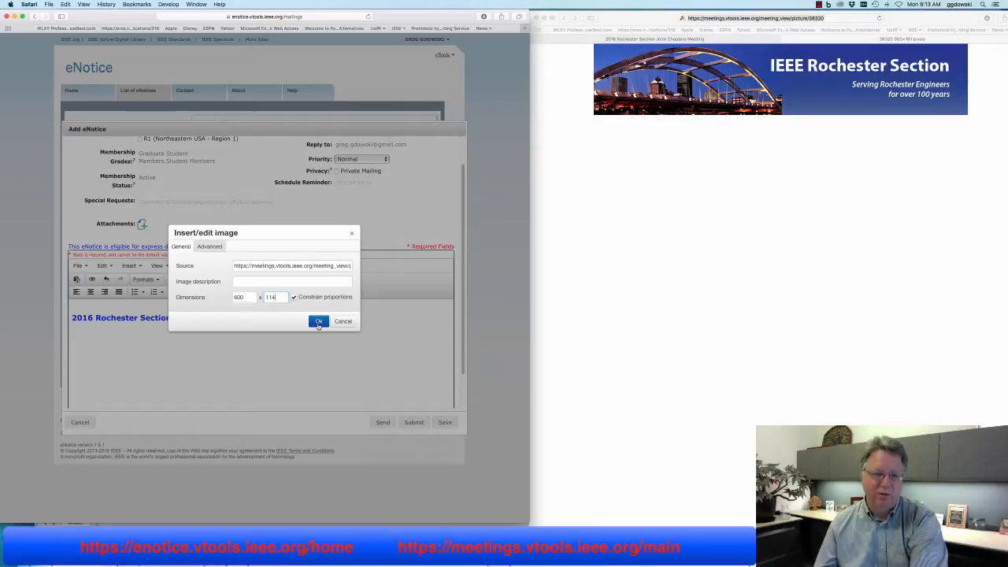
click(316, 321)
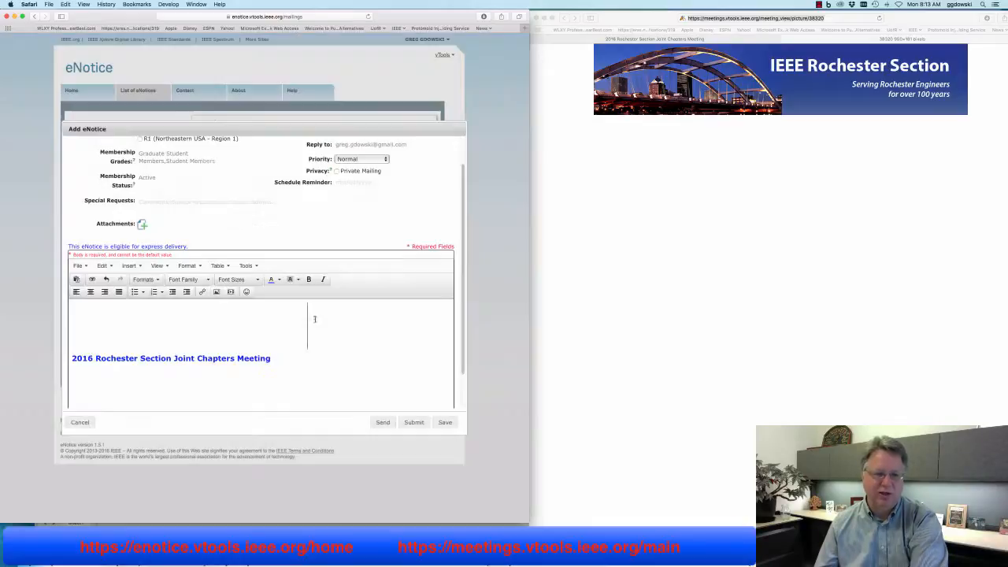
Go to the browser window showing the banner image by itself
click(363, 335)
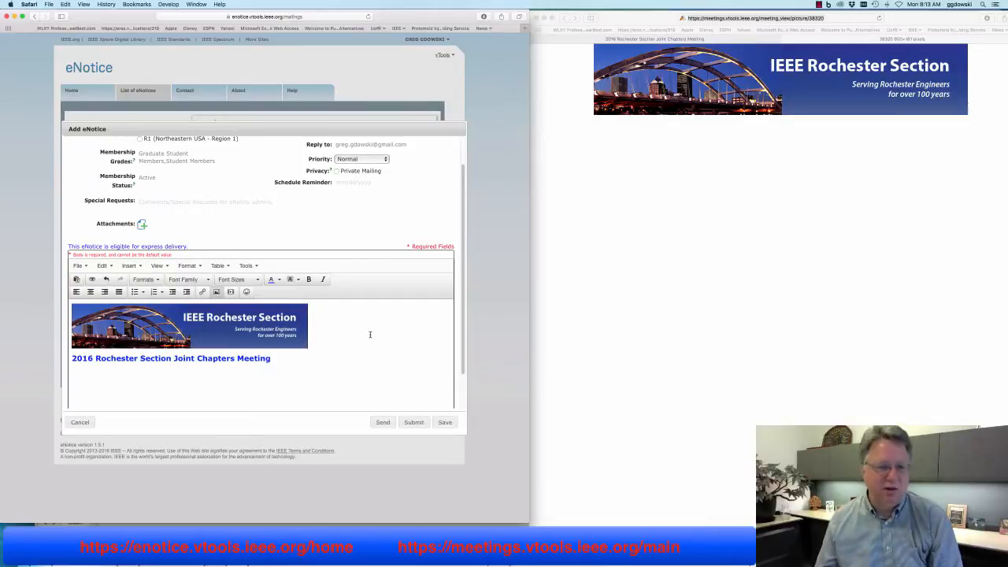
click(634, 337)
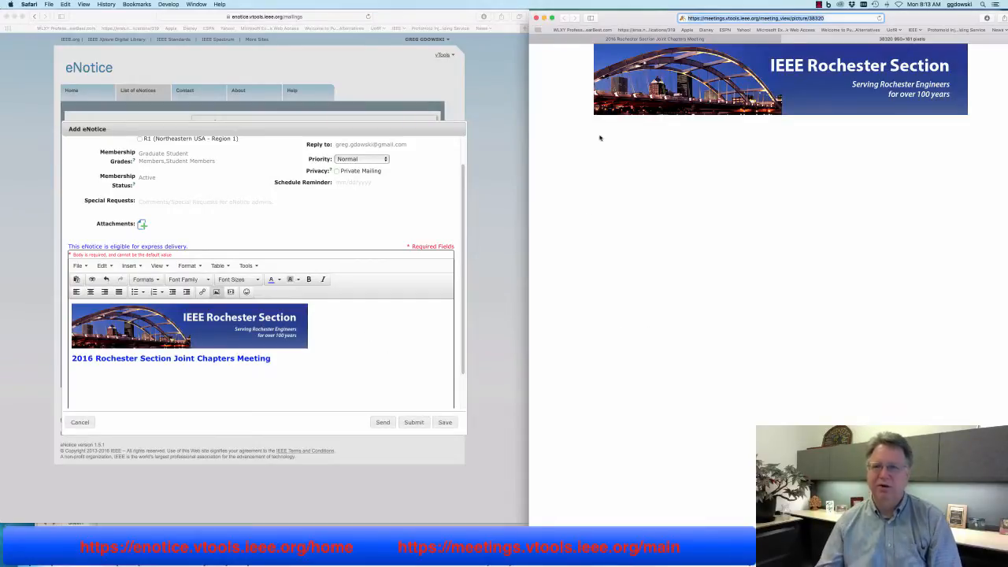
click(838, 47)
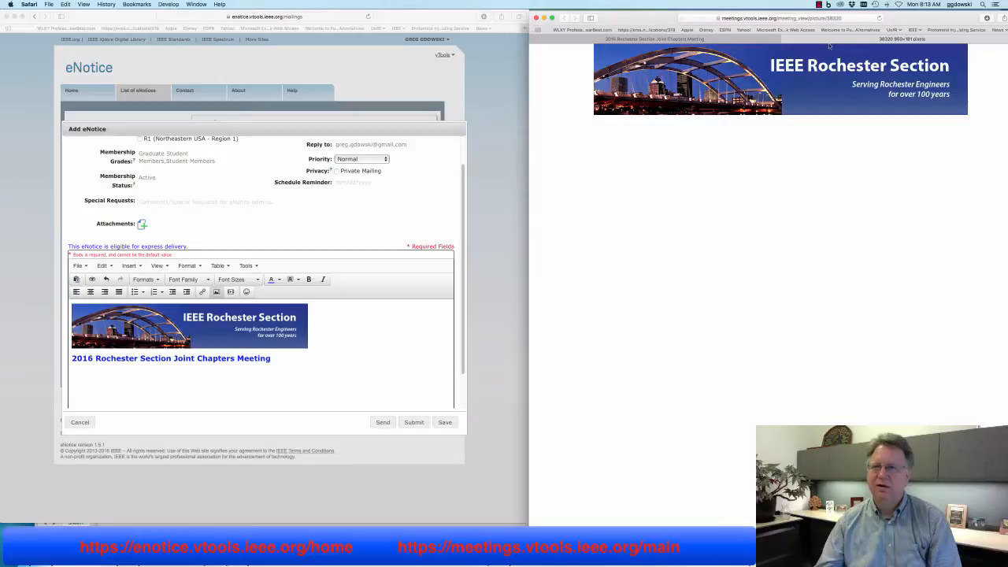
Close the banner-only tab and copy the description's first paragraph from the meeting page
click(786, 41)
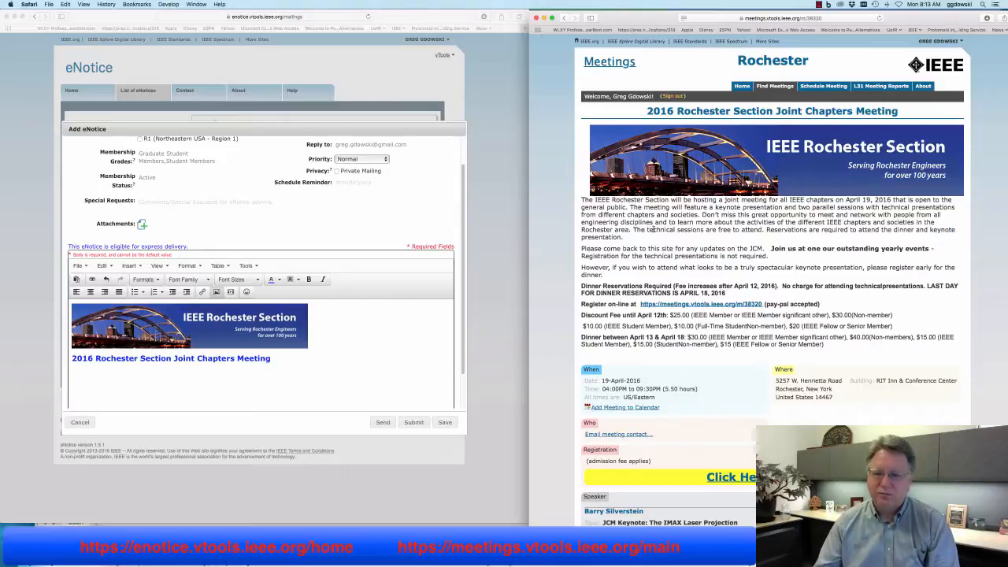
mouse_move(583, 202)
mouse_down()
mouse_move(624, 231)
mouse_move(581, 202)
mouse_up()
click(630, 243)
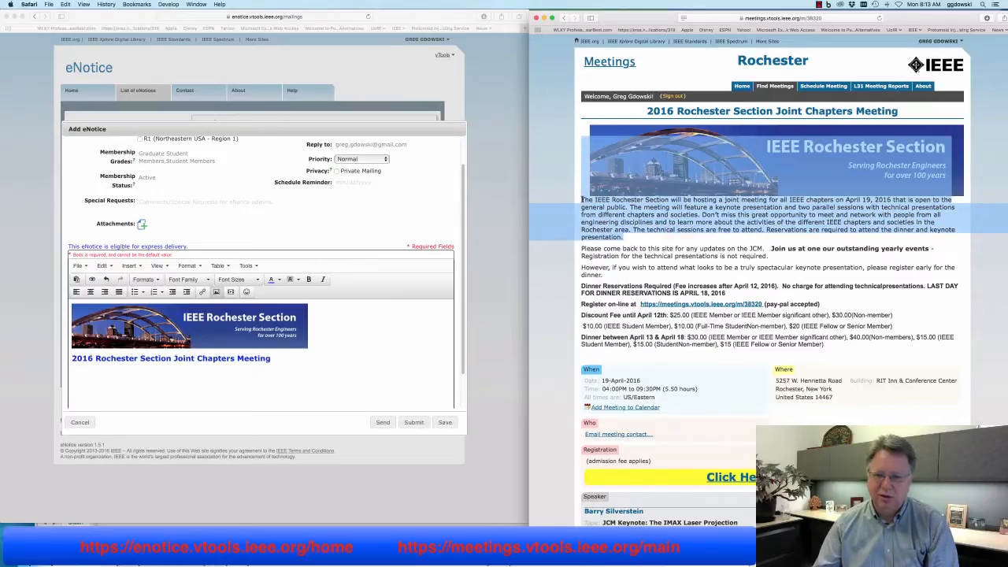
right_click(604, 206)
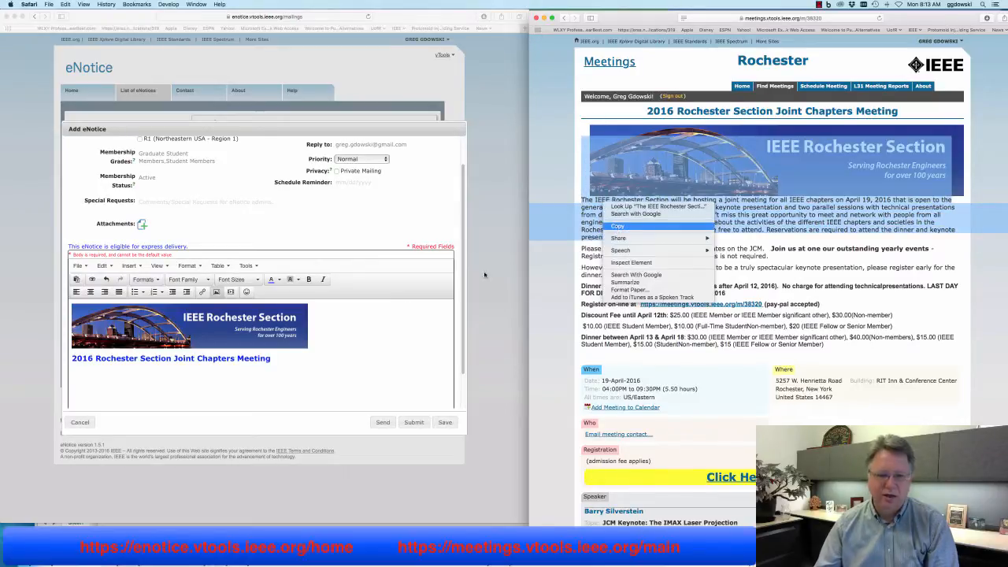
click(617, 229)
click(252, 375)
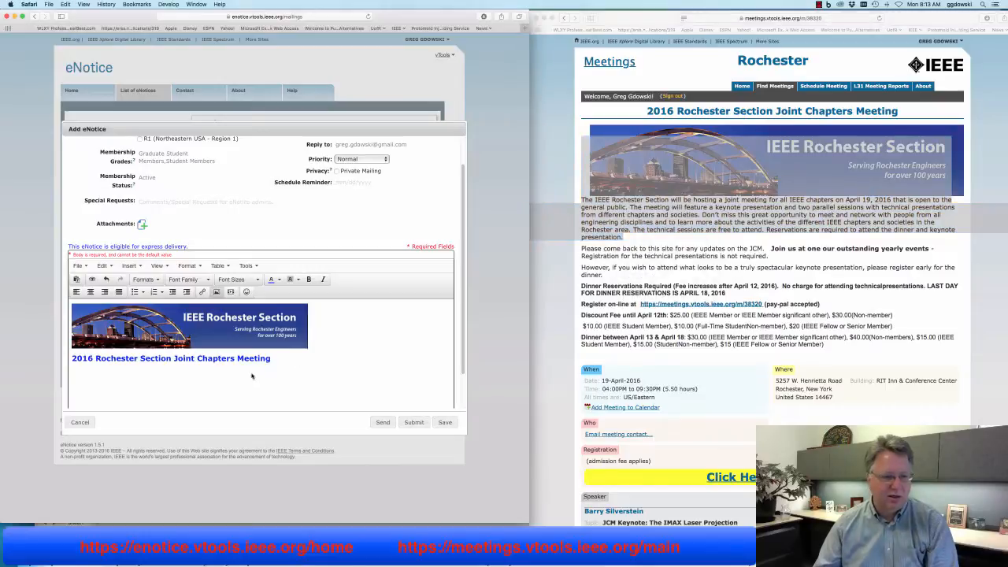
right_click(192, 373)
click(71, 11)
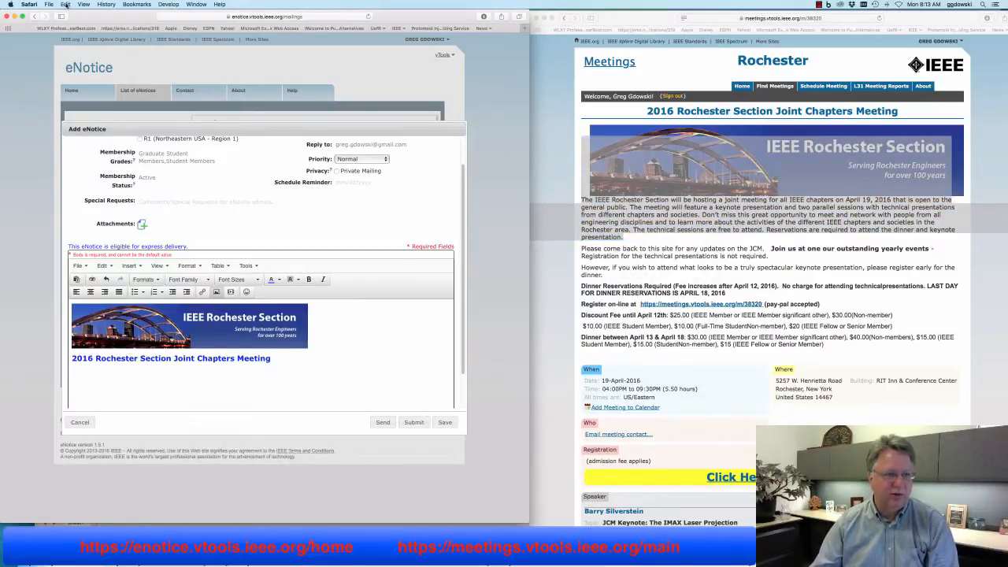
click(65, 3)
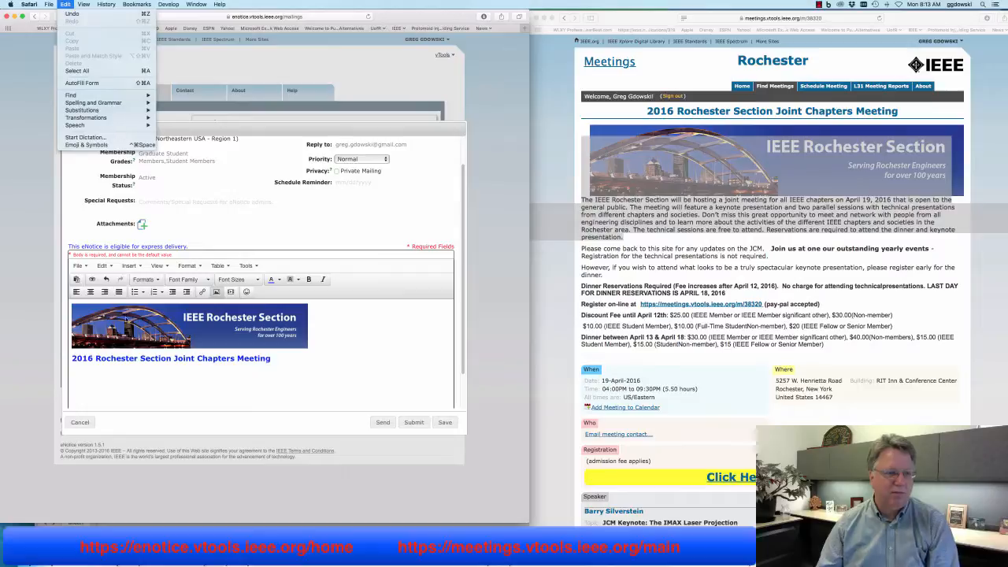
click(108, 385)
Copy the intro paragraph and paste it below the heading via Edit > Paste
click(903, 258)
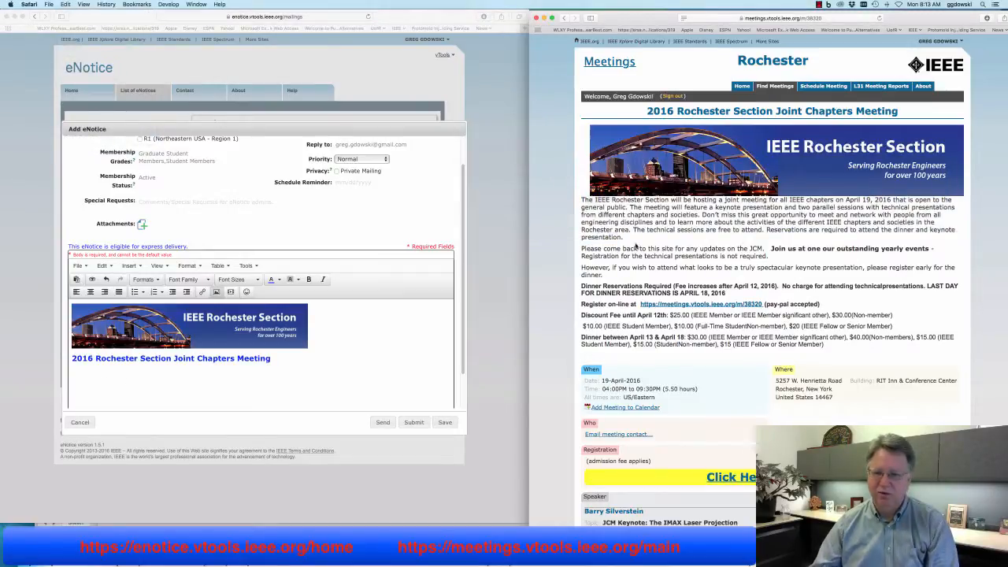
drag(625, 237, 587, 140)
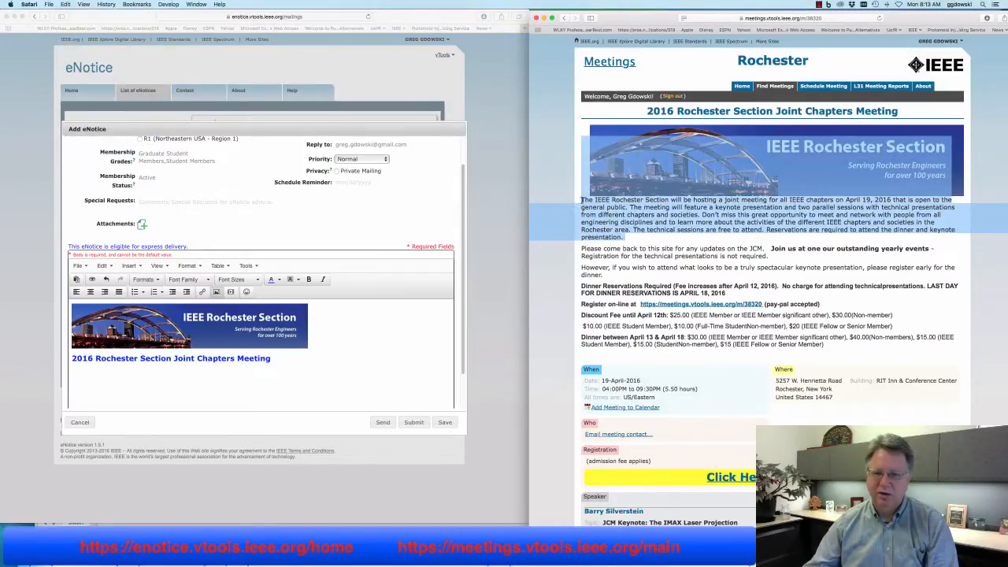
right_click(582, 200)
click(594, 224)
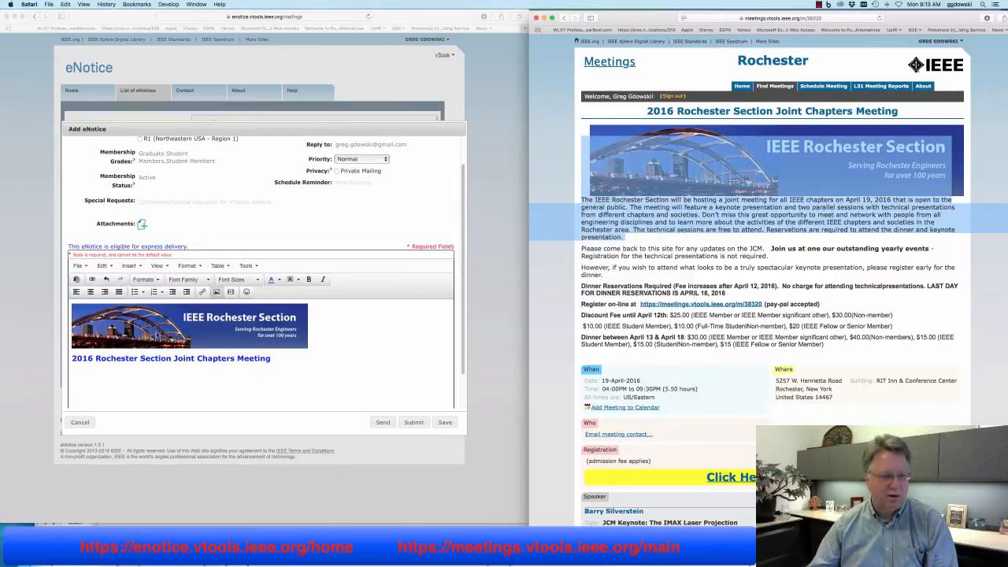
click(85, 383)
right_click(75, 374)
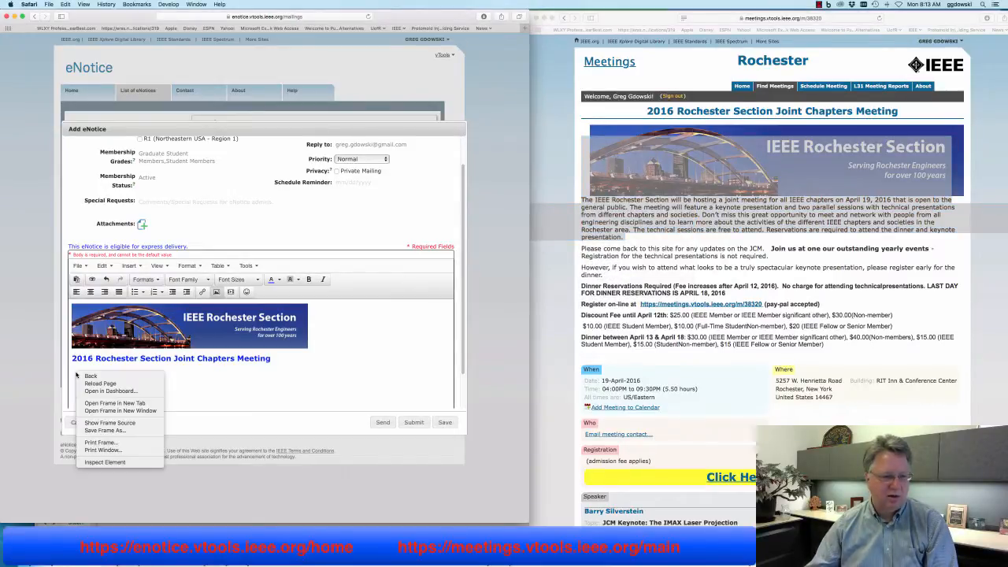
click(72, 373)
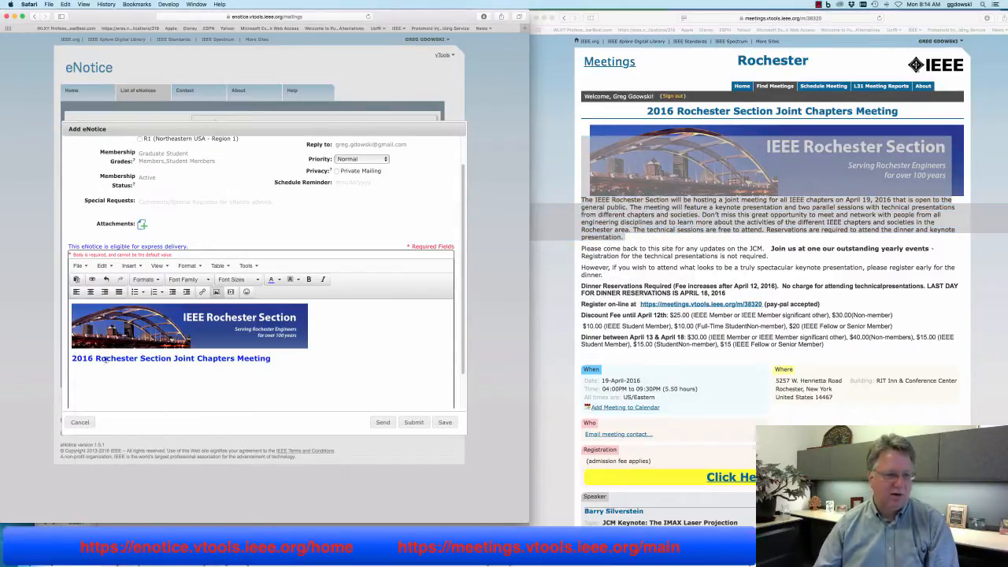
click(65, 4)
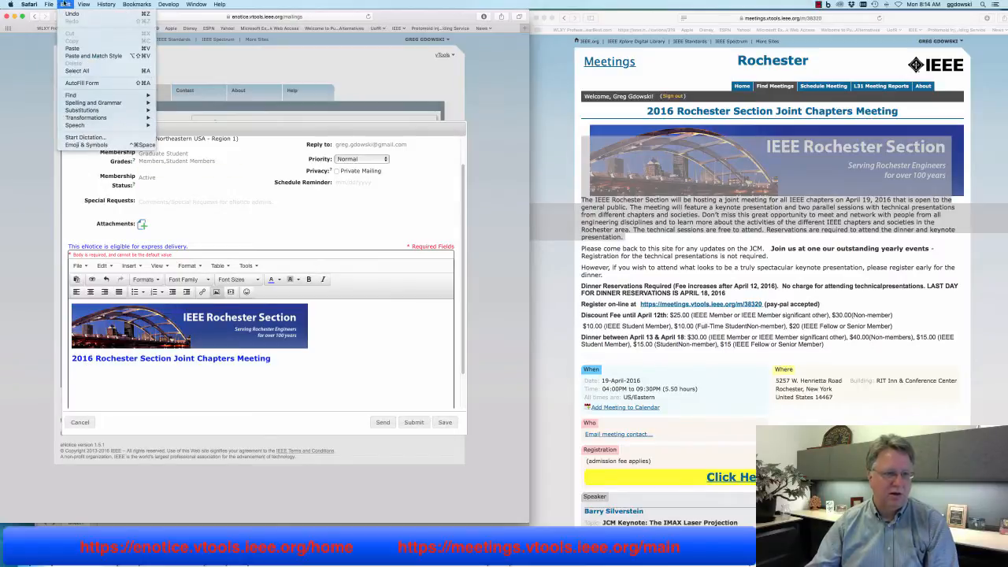
click(82, 56)
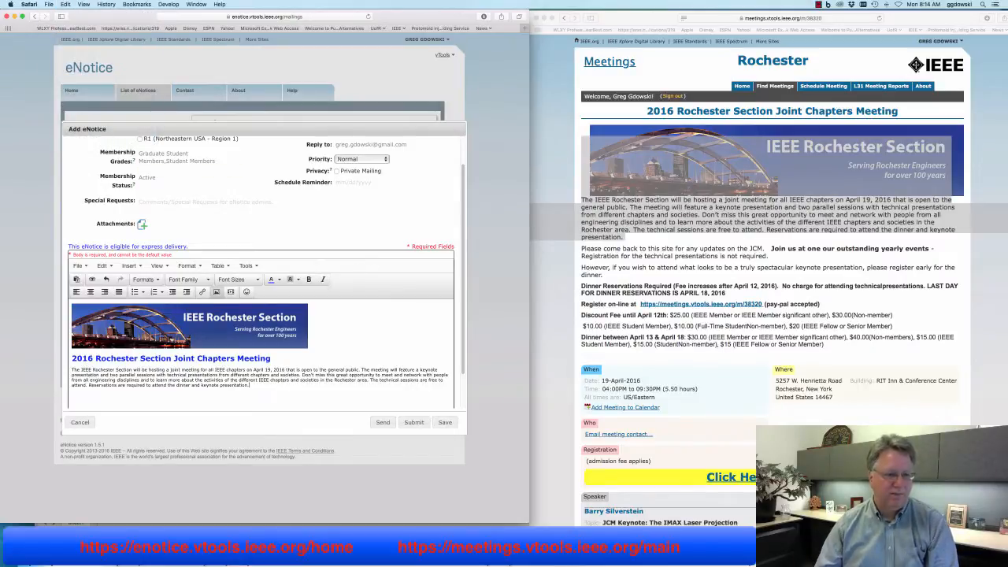
Set the pasted intro paragraph's font size to 10pt
drag(267, 386, 69, 368)
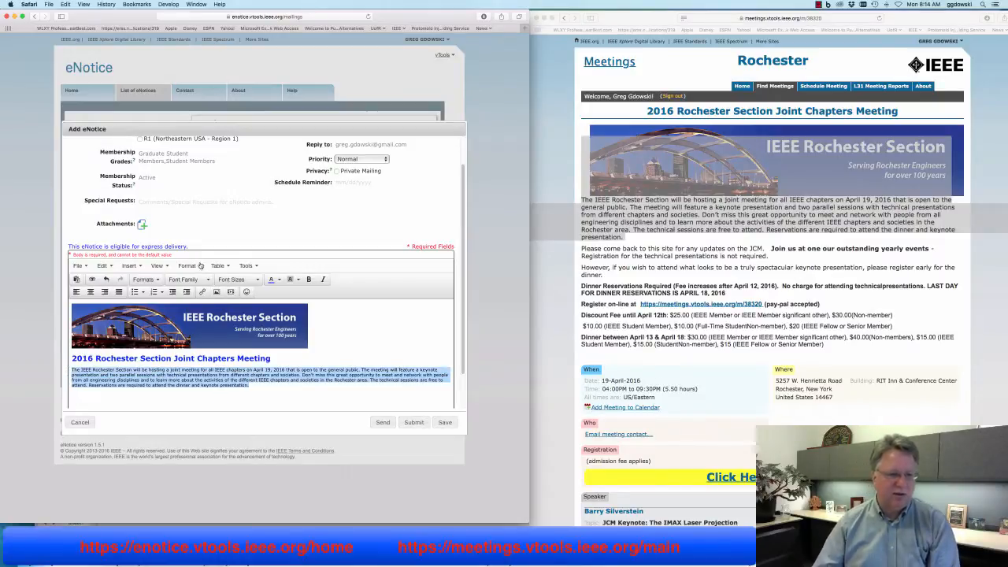
click(232, 279)
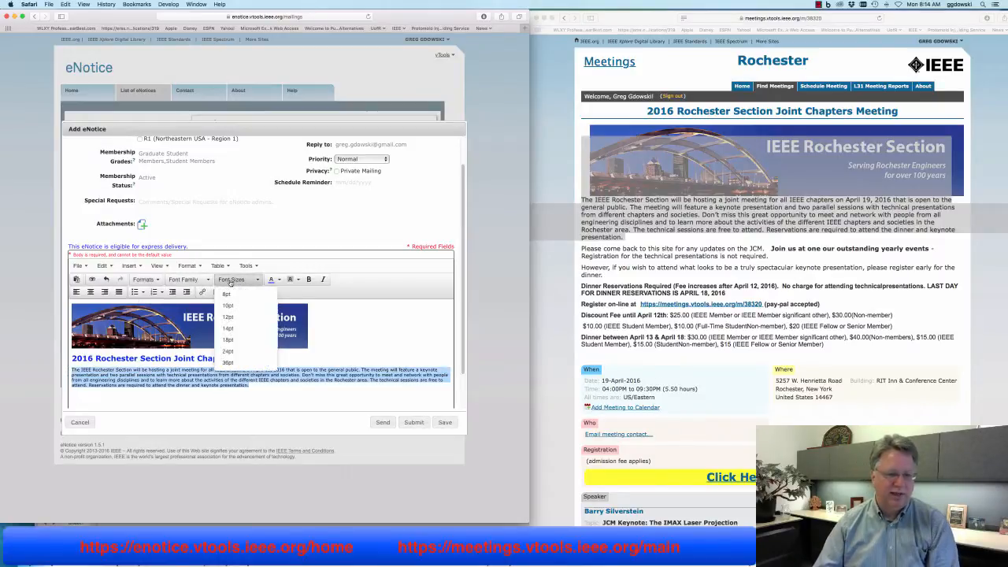
click(227, 317)
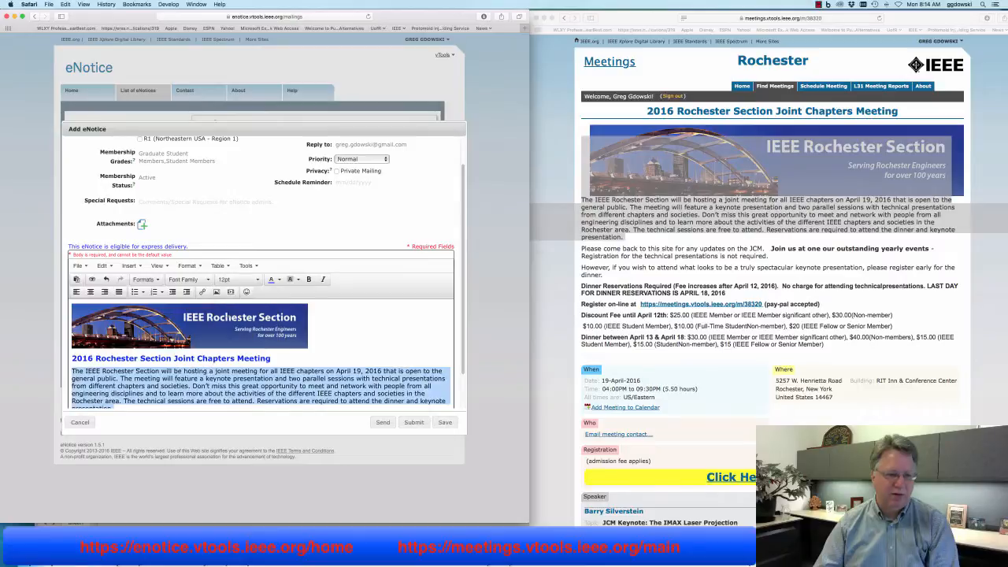
click(241, 282)
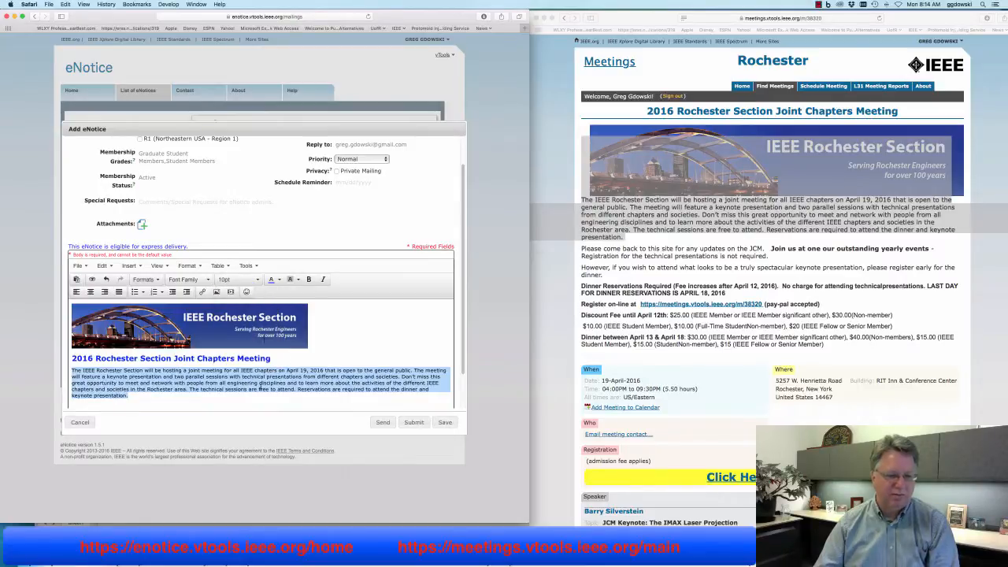
click(259, 388)
click(573, 331)
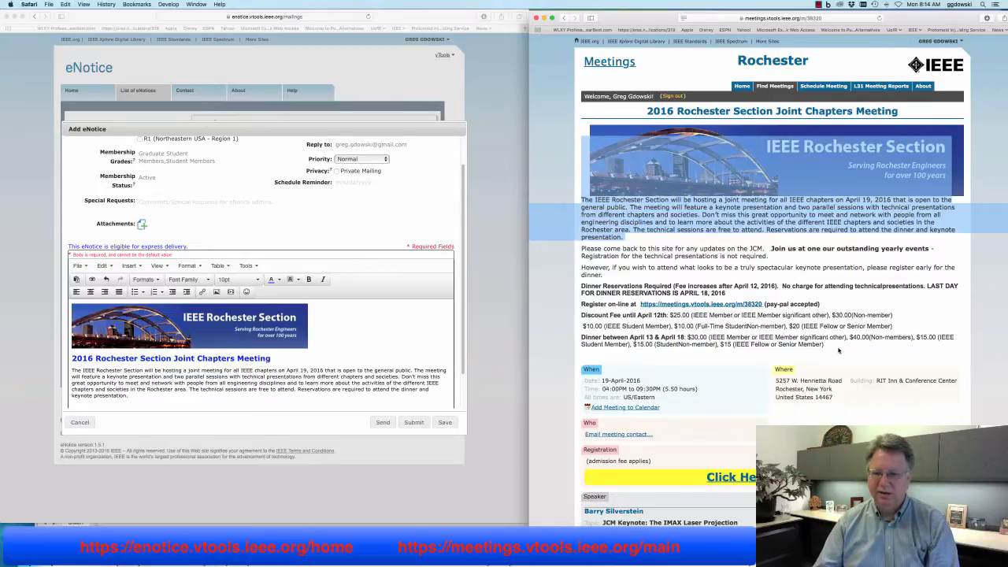
Copy the dinner reservation and fee lines from the meetings page and paste them below the intro
drag(817, 345, 584, 287)
right_click(584, 287)
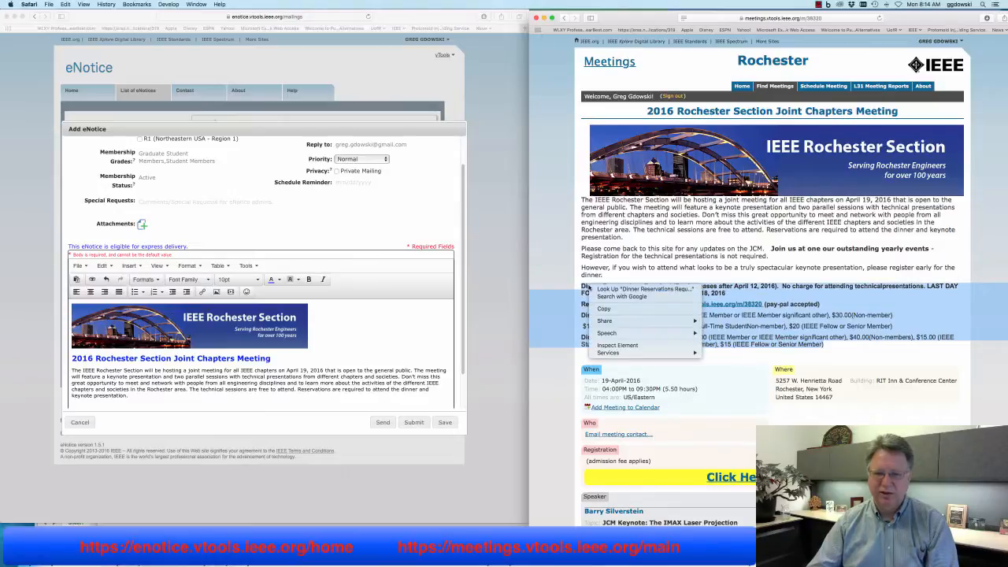
click(602, 311)
click(79, 397)
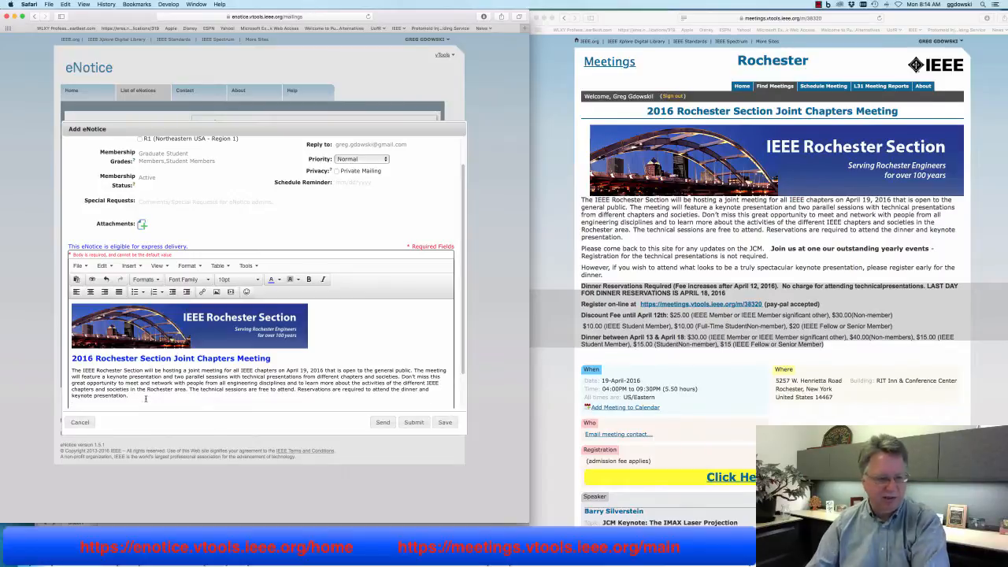
right_click(117, 404)
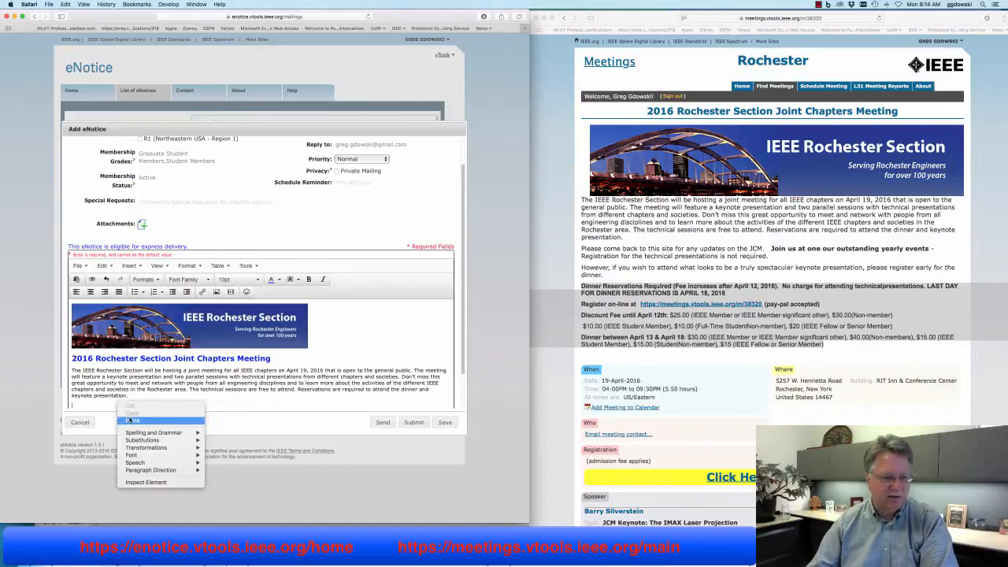
click(132, 421)
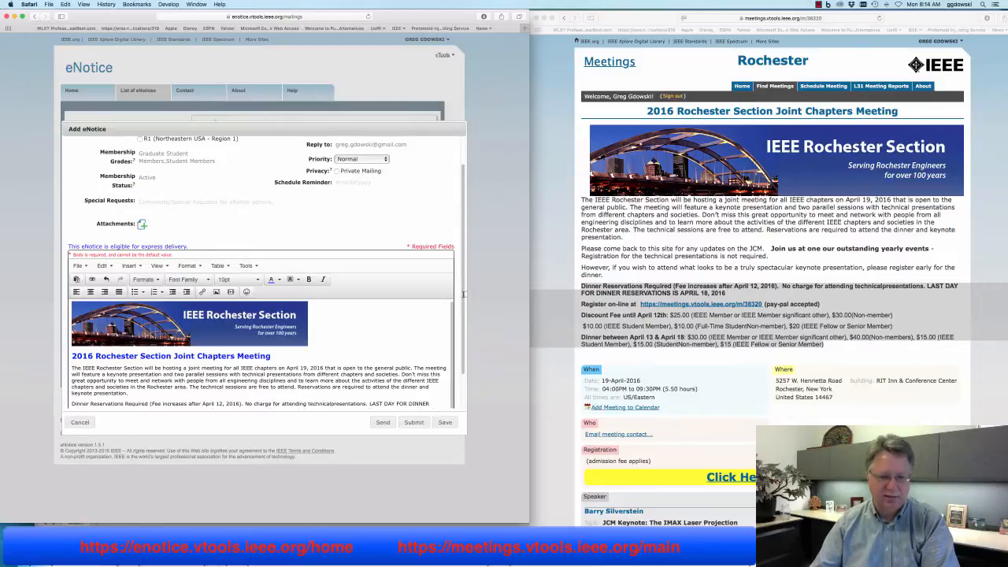
scroll(463, 293, down, 2)
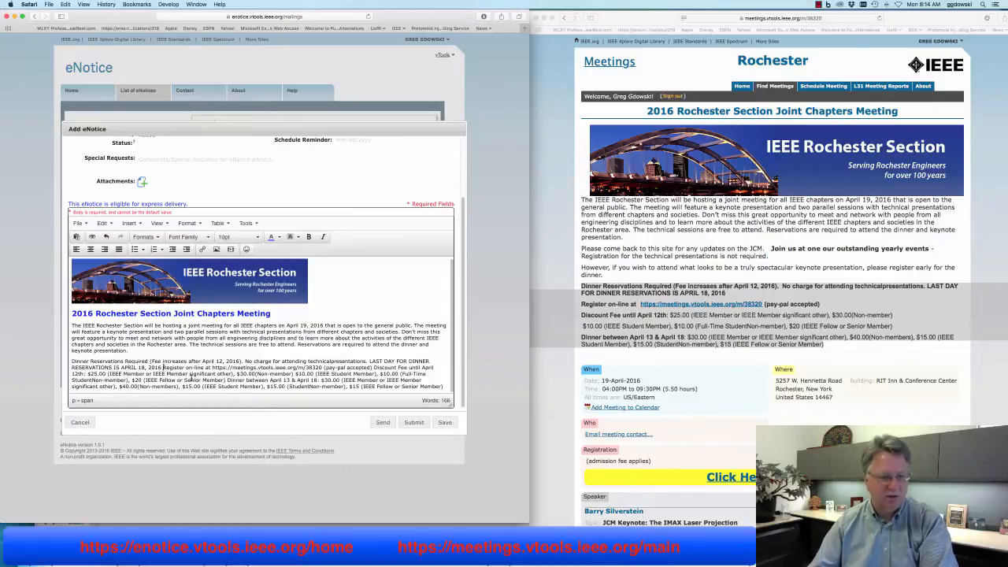
Break the 'Register on-line' and 'Discount Fee' lines into their own paragraphs
key(Return)
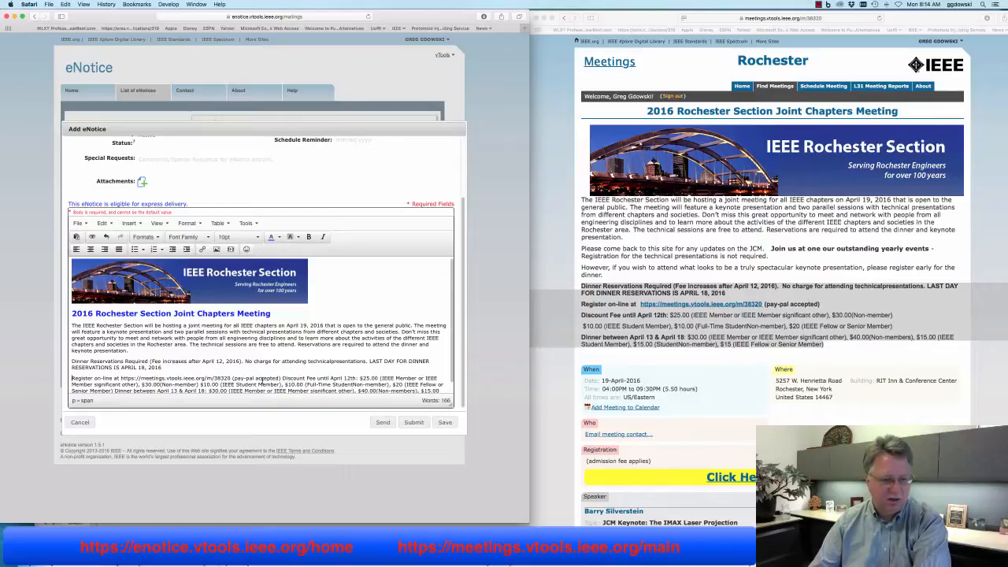
click(282, 379)
key(Return)
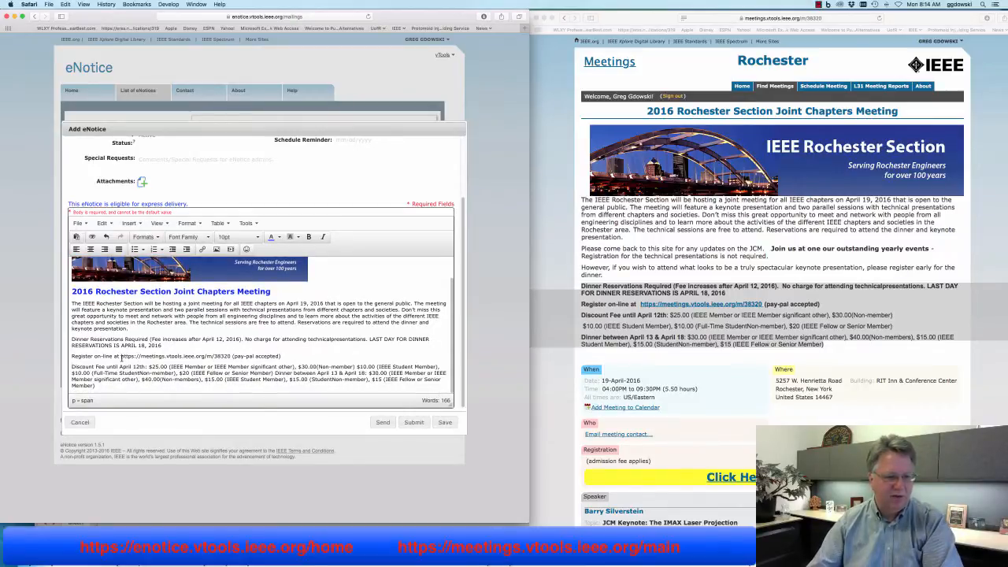
drag(120, 356, 230, 356)
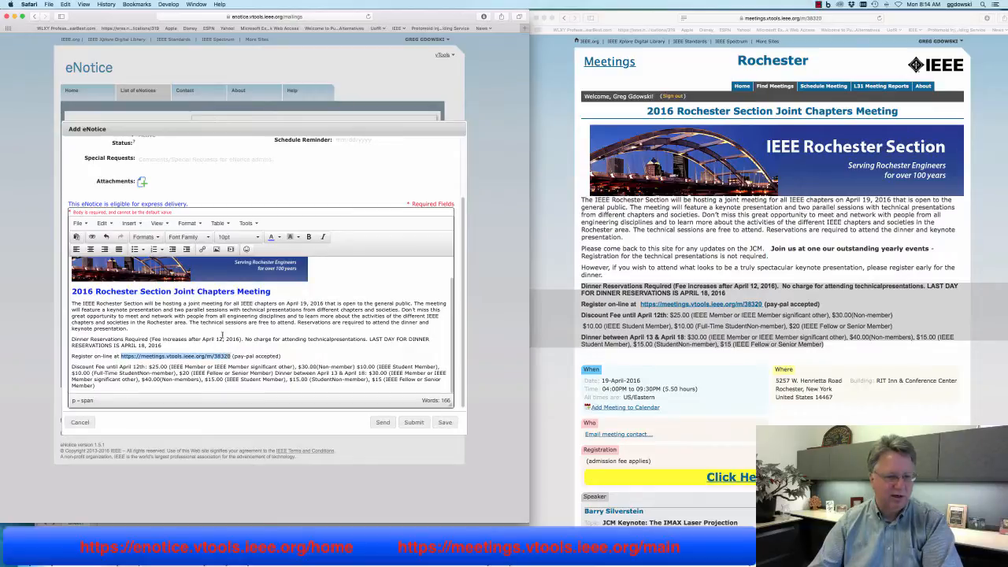
click(65, 4)
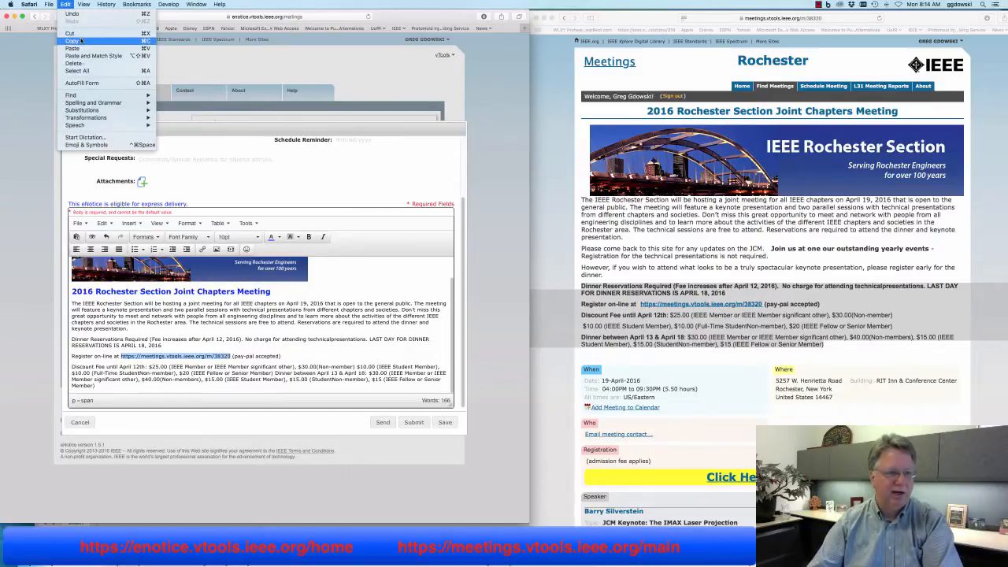
click(72, 41)
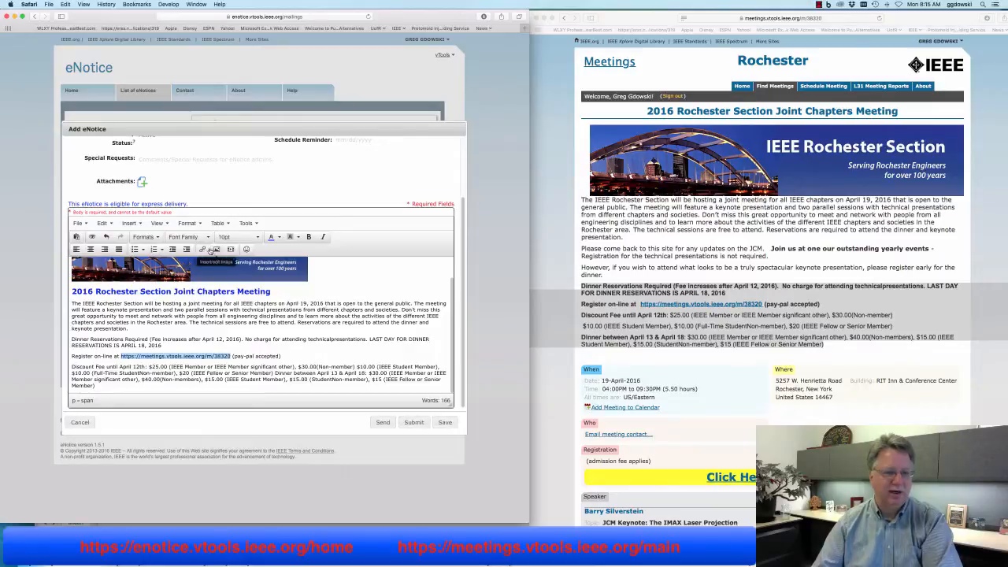
click(204, 250)
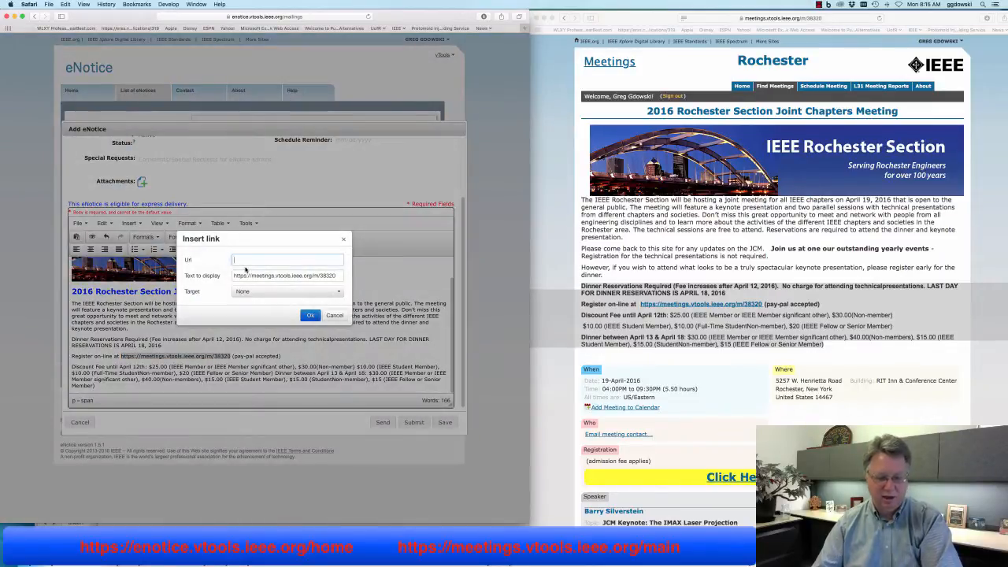
key(super+v)
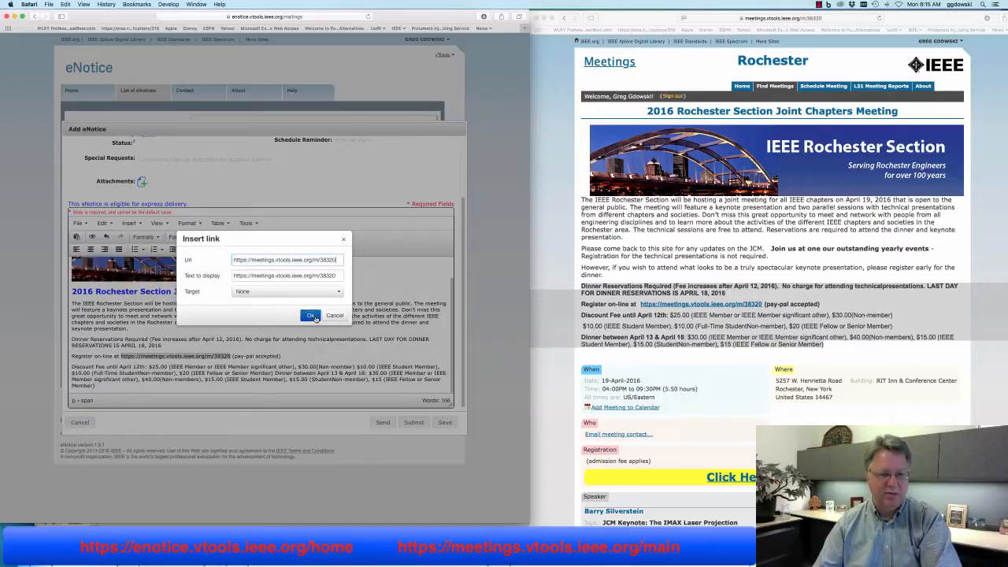
click(313, 317)
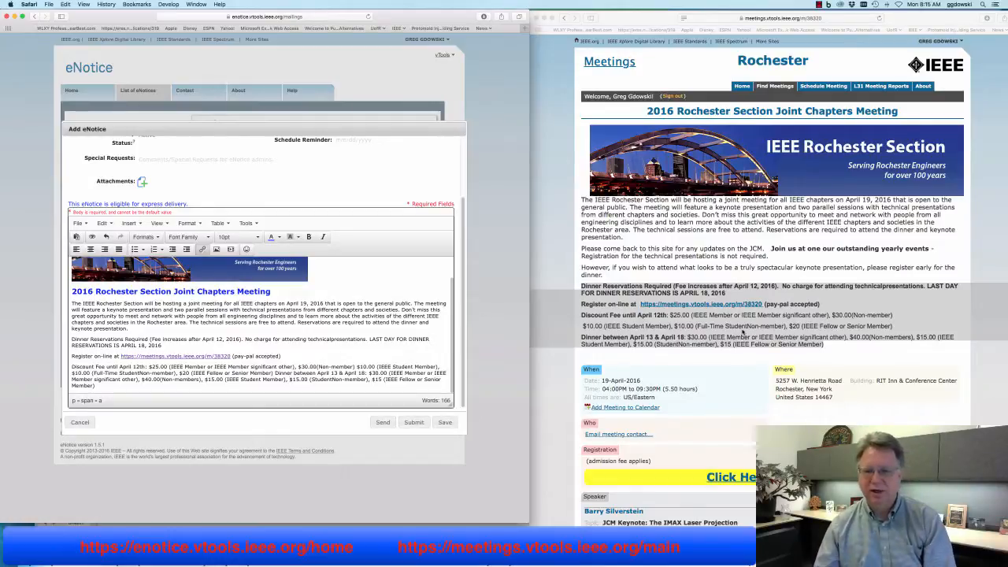
Add the line 'Don't miss our fantastic keynote speaker.' after the fee text, followed by a new line
click(729, 336)
scroll(729, 336, down, 5)
scroll(730, 336, down, 7)
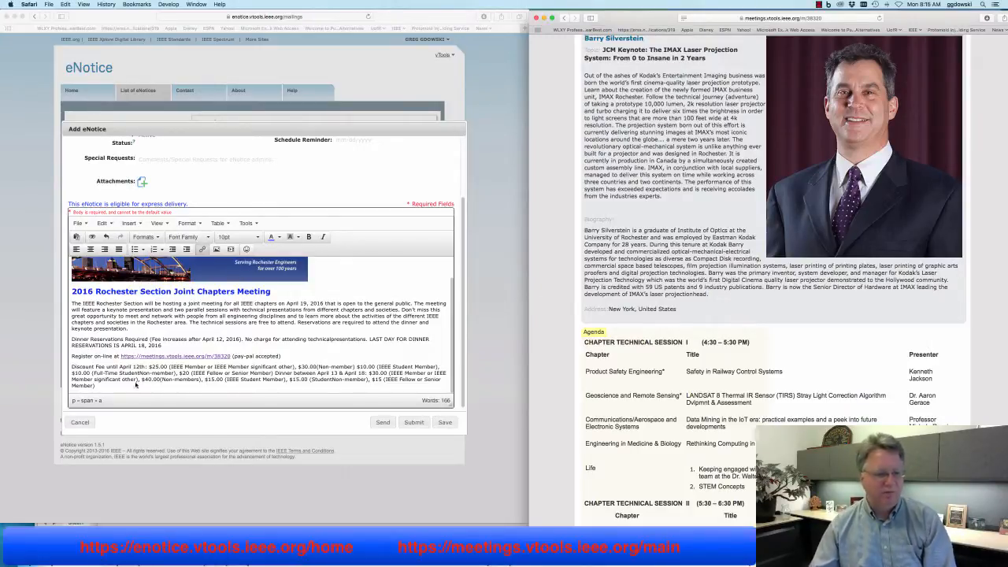
click(109, 385)
key(Return)
key(Return)
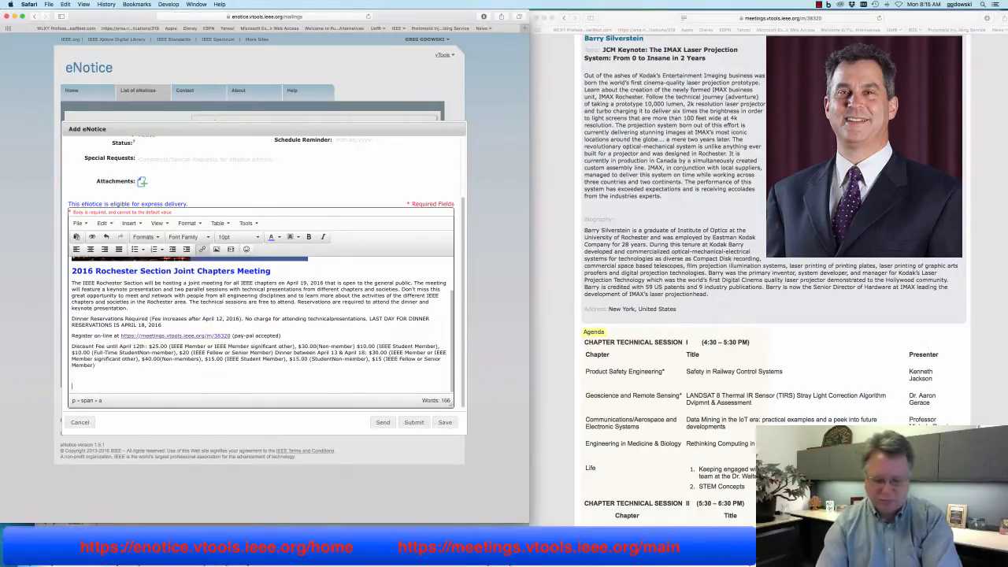
key(BackSpace)
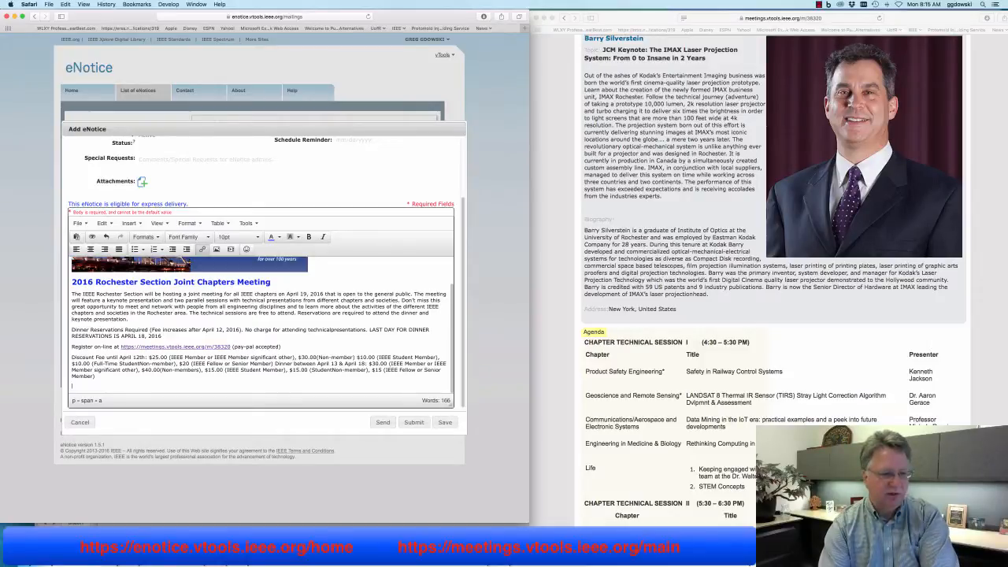
text(Don't miss )
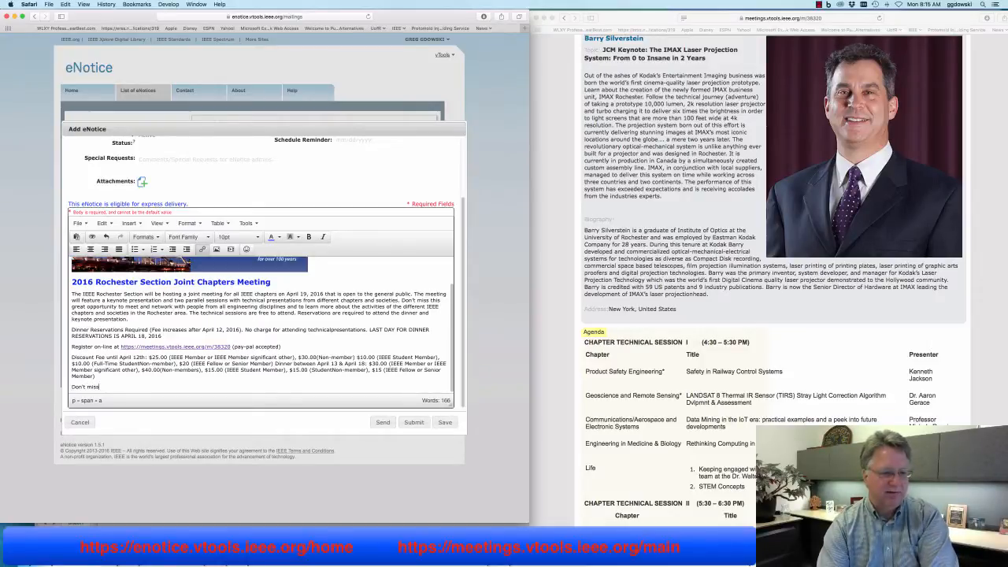
text(our fa)
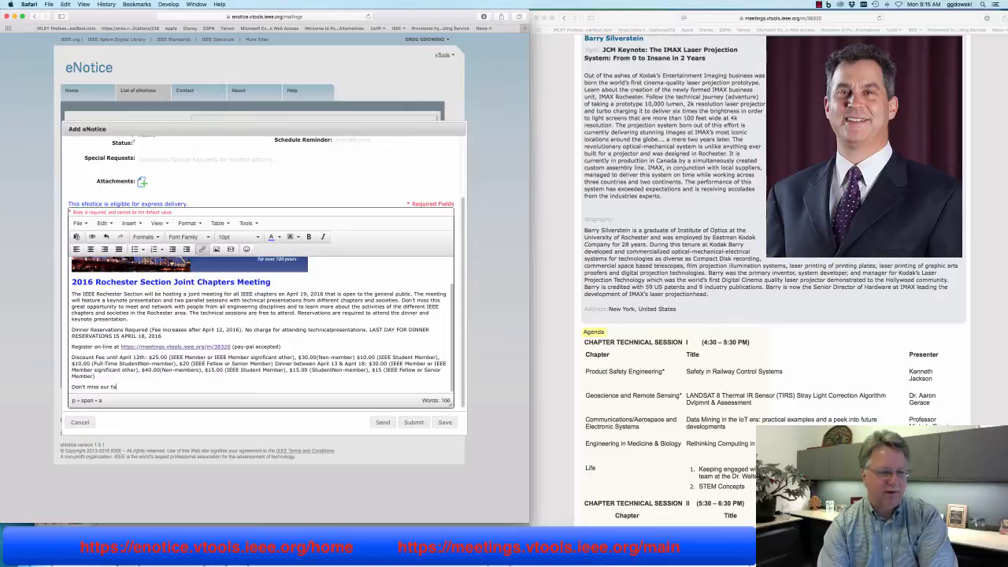
text(ntastic keynote speaker.)
key(Return)
key(Return)
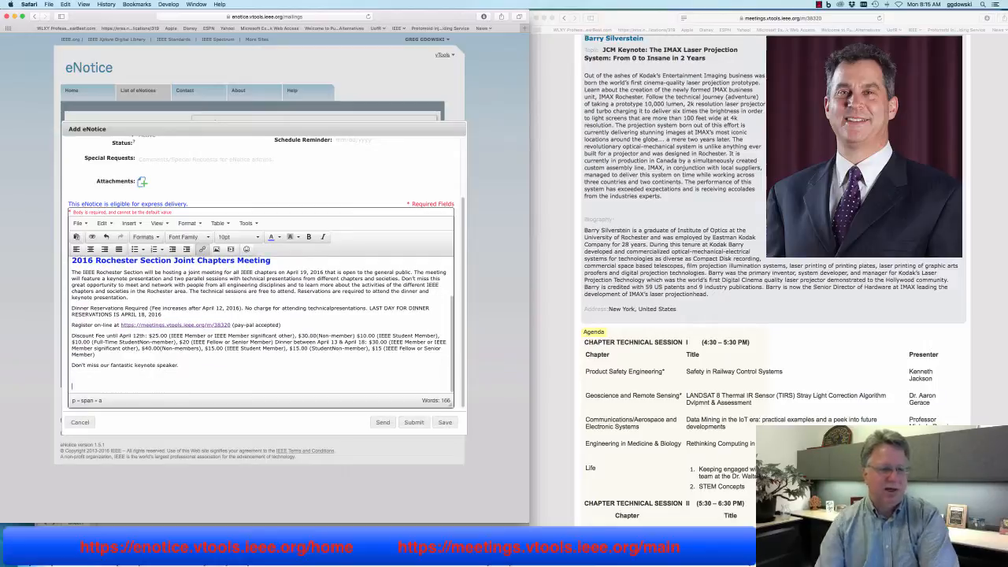
Copy the keynote speaker's name, talk title and bio from the meetings page
scroll(640, 202, down, 3)
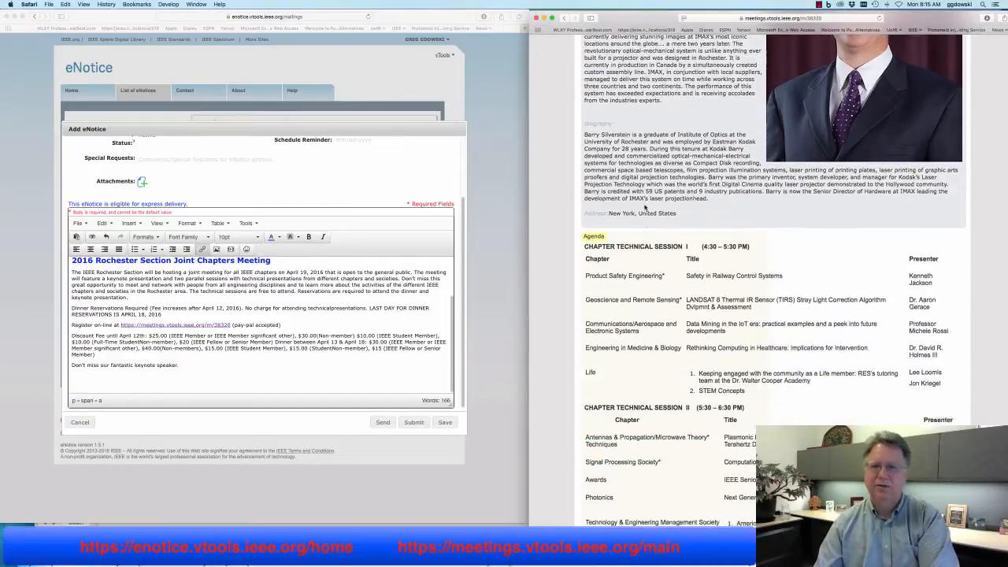
scroll(670, 196, up, 7)
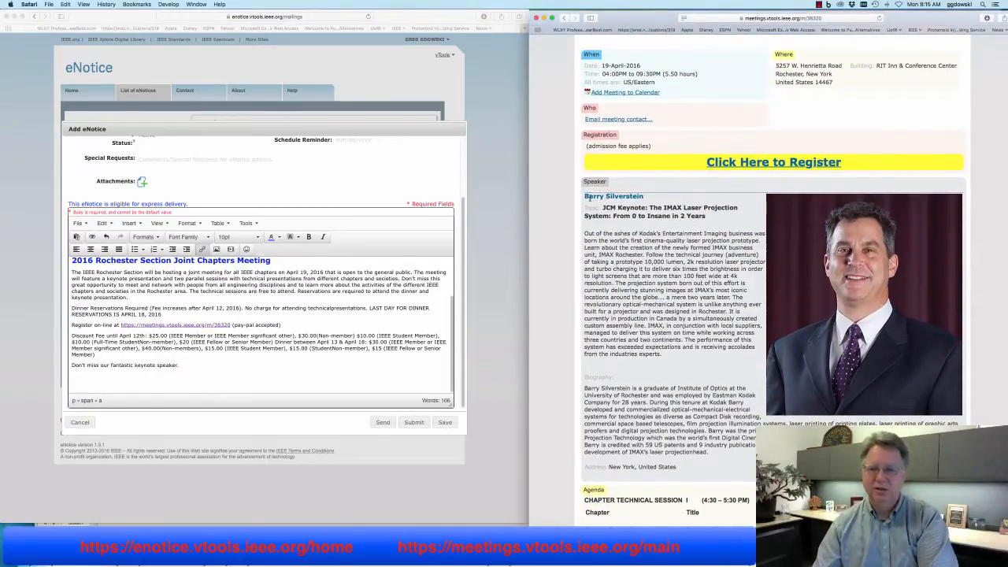
drag(585, 196, 674, 353)
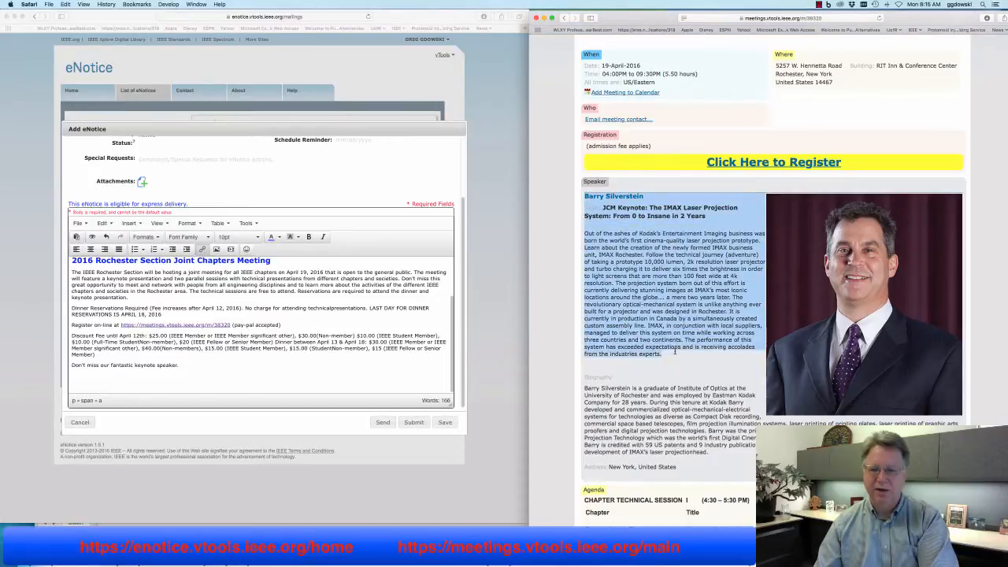
right_click(674, 334)
click(710, 354)
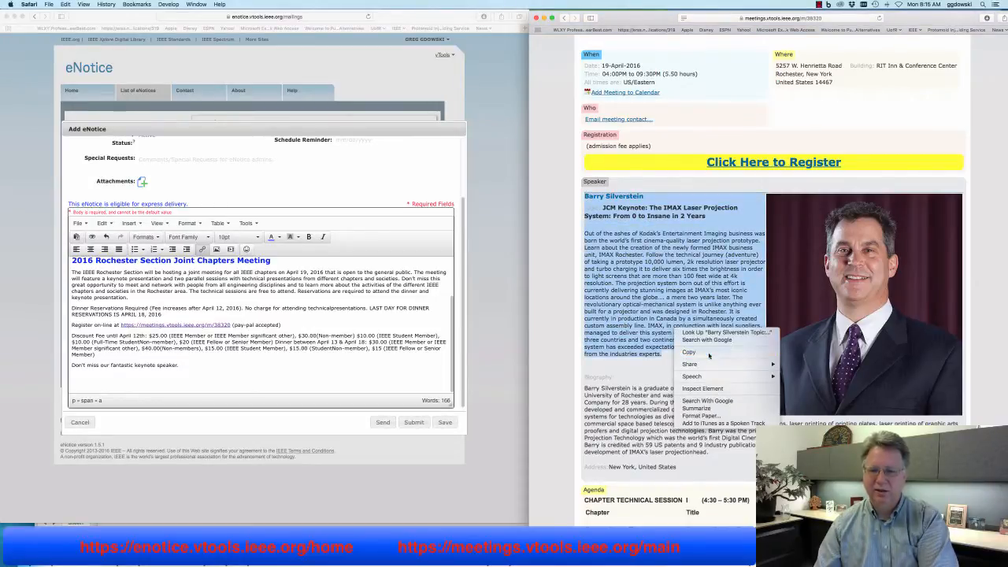
Paste the speaker text on the notice's last line using Paste and Match Style
click(269, 396)
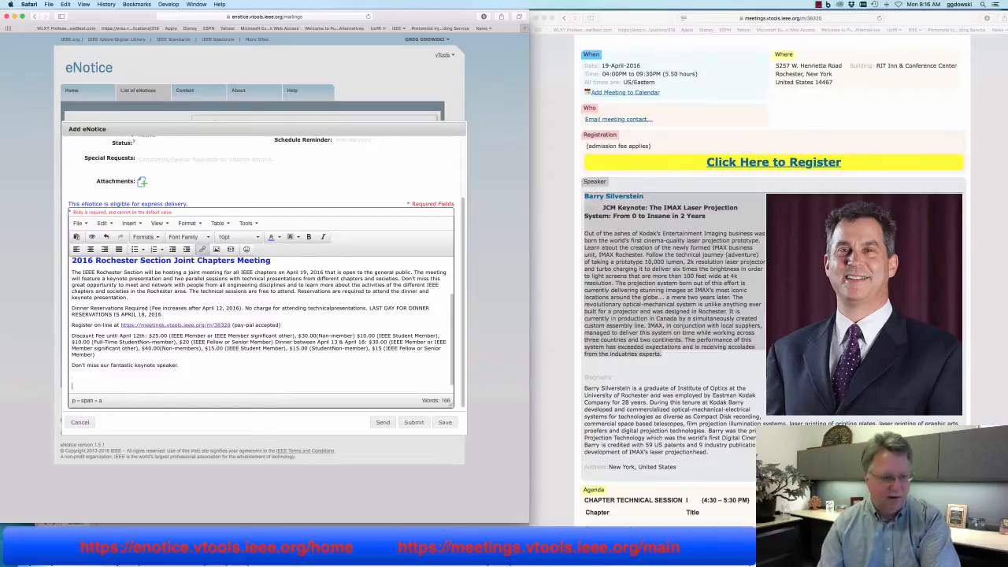
right_click(83, 386)
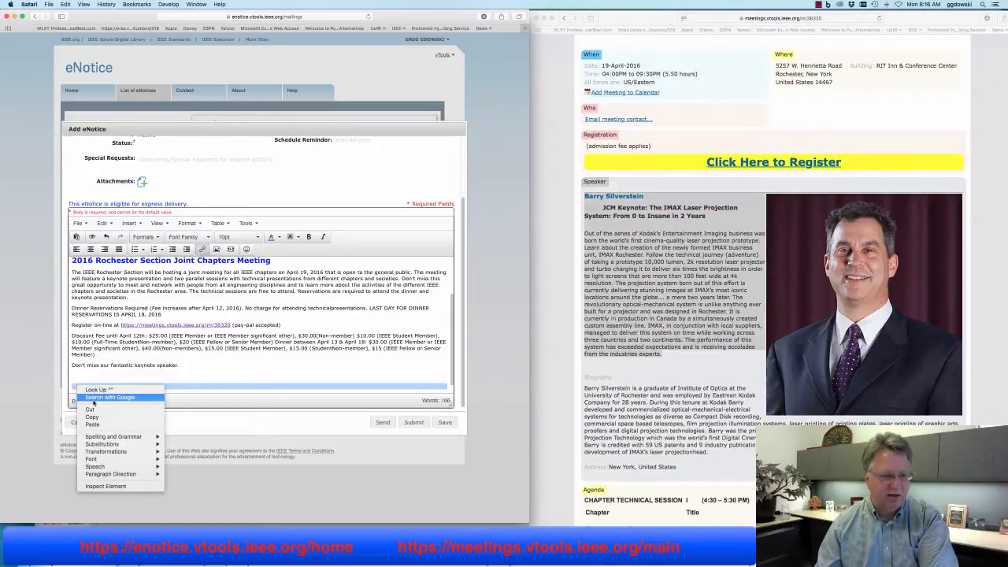
click(65, 4)
click(65, 4)
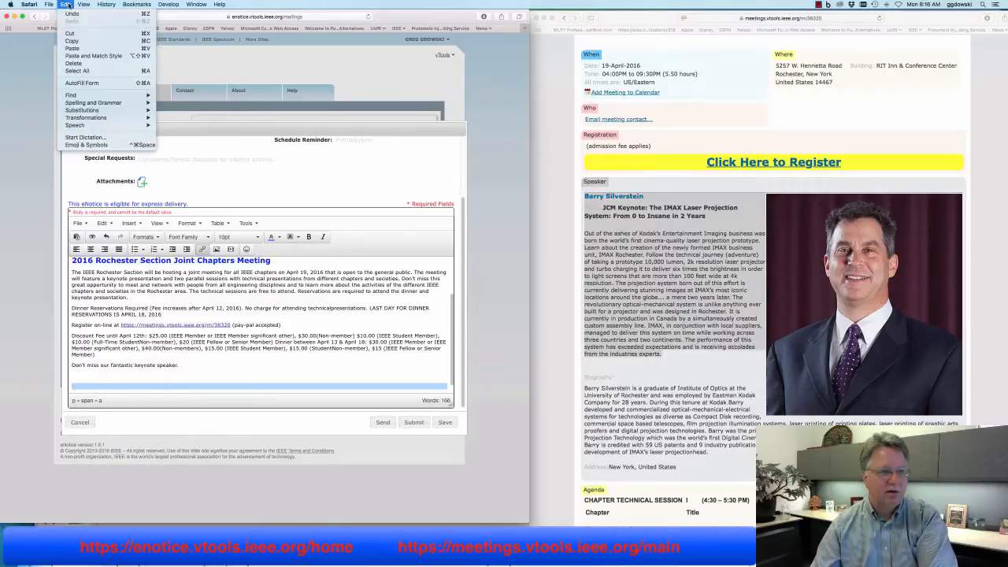
click(93, 56)
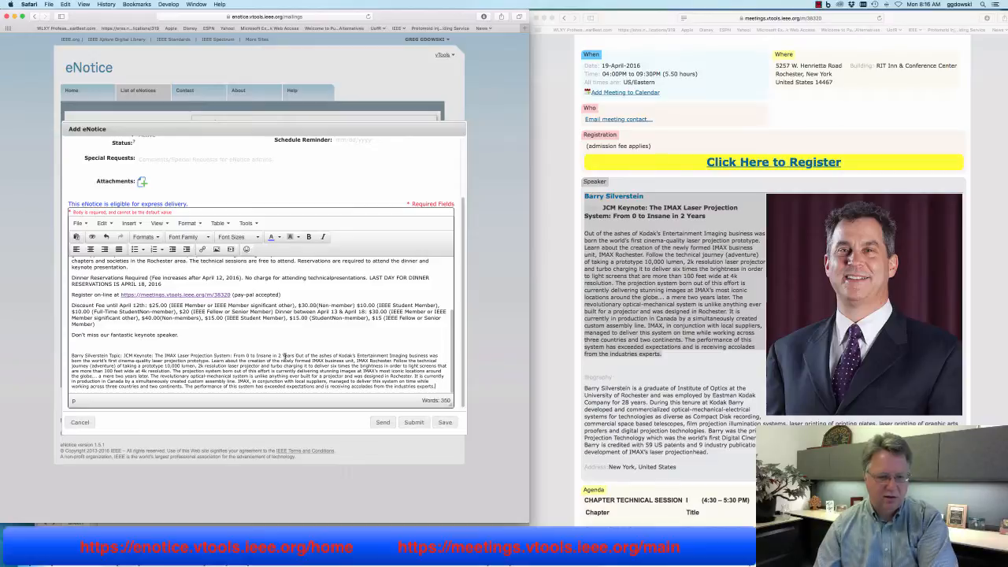
Split the bio into its own paragraph and delete 'Topic:' so the talk title gets its own line
click(297, 356)
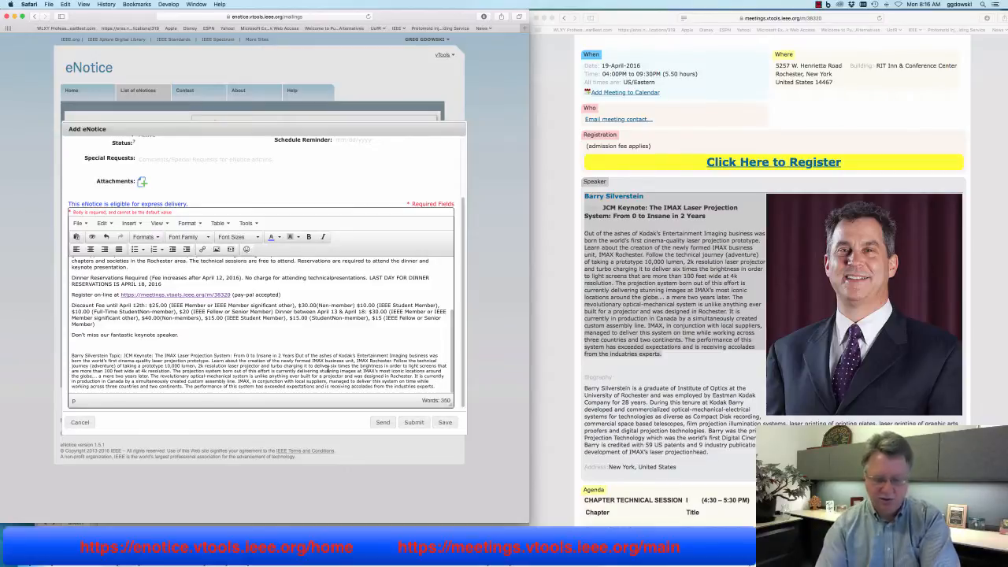
key(Return)
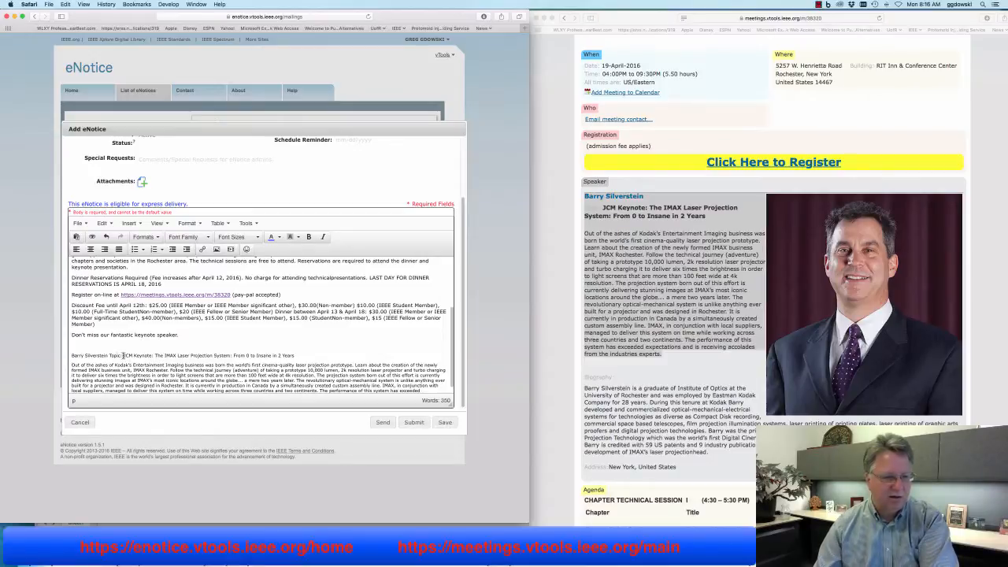
drag(109, 356, 123, 356)
key(BackSpace)
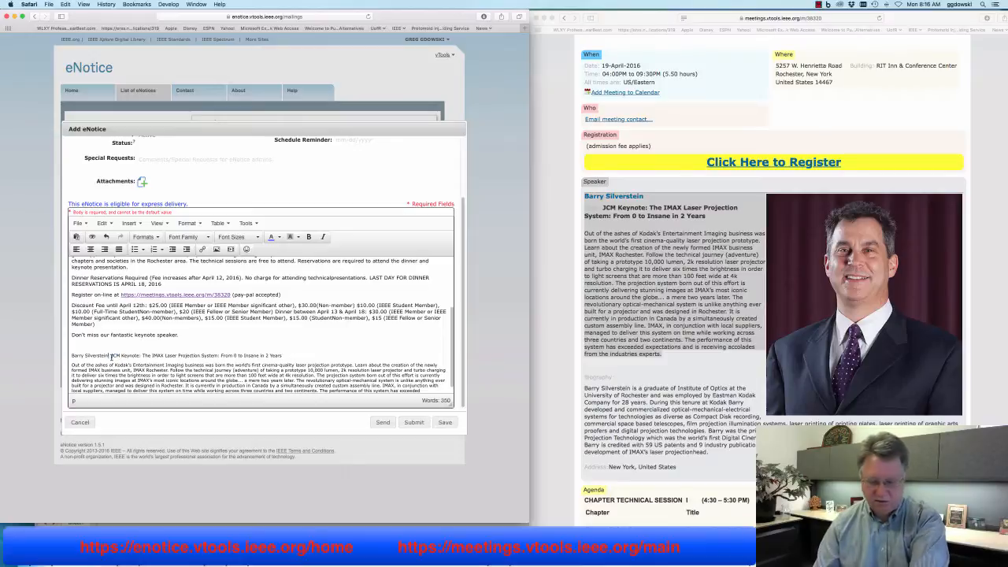
key(Return)
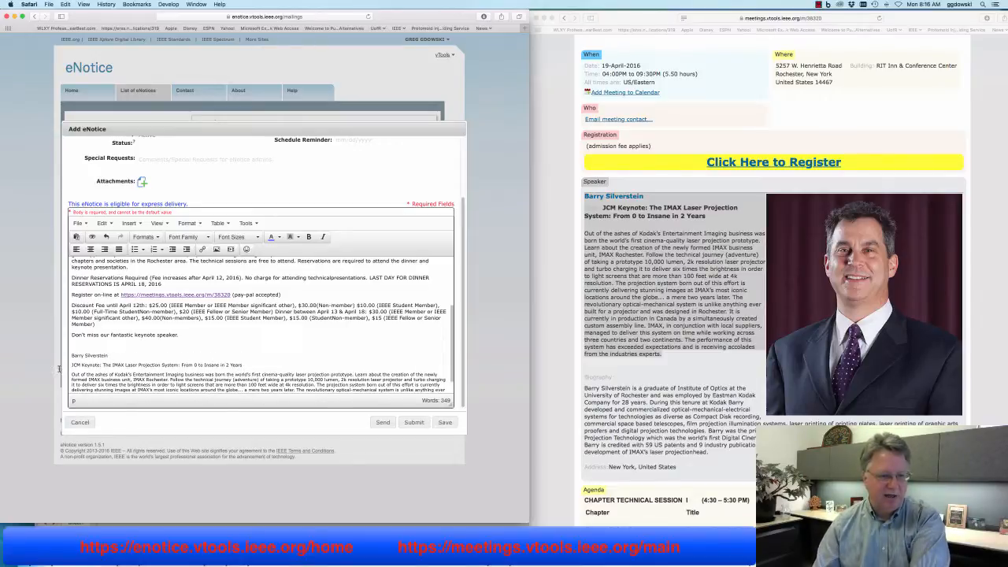
Make the JCM Keynote talk title bold
drag(70, 366, 241, 366)
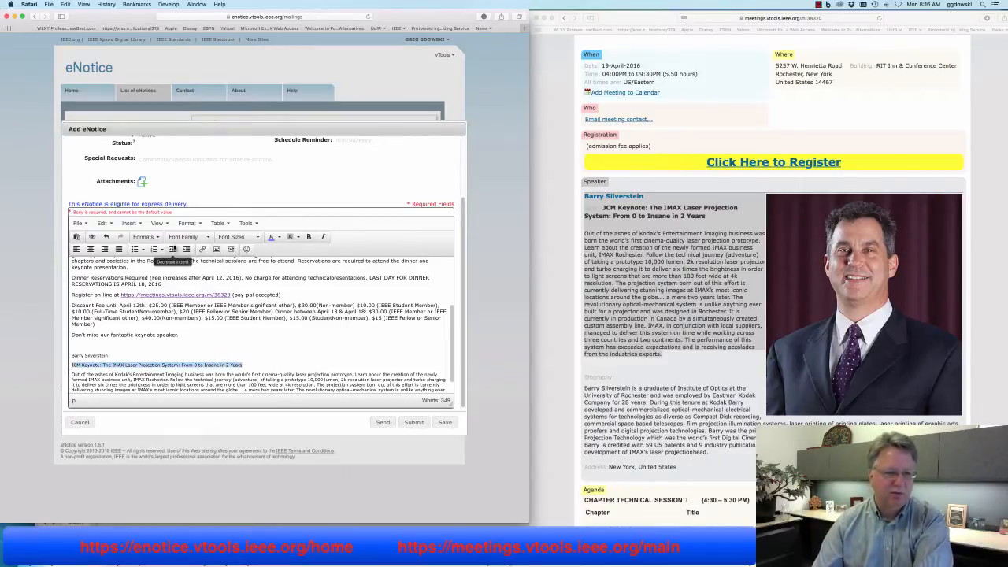
click(308, 236)
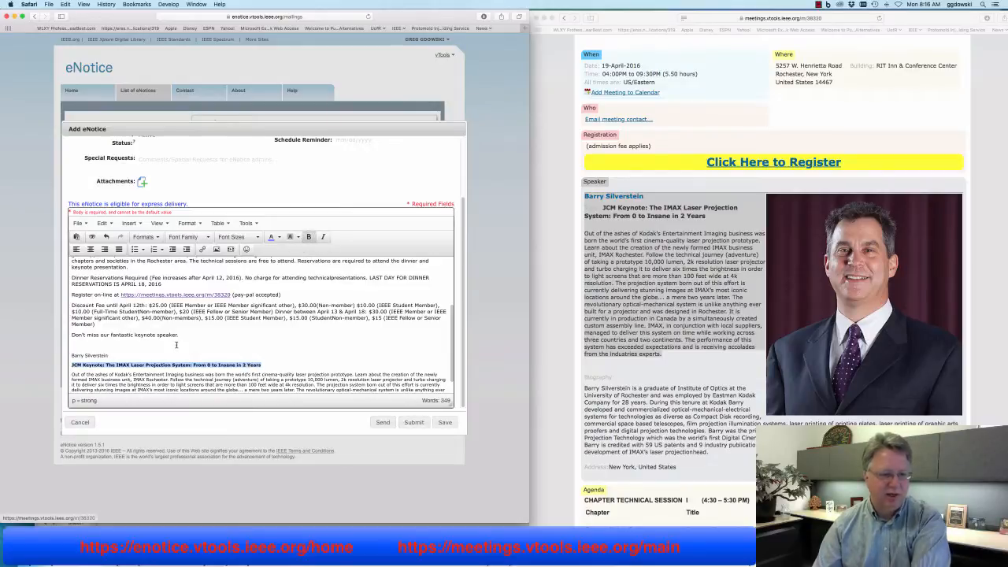
click(124, 347)
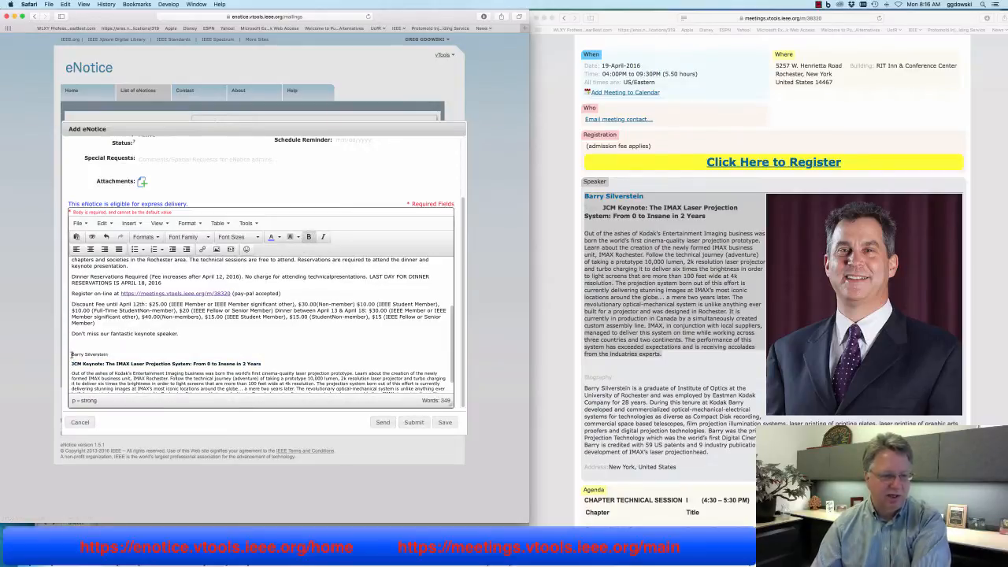
Set the speaker name and talk title lines to 12pt
drag(72, 355, 274, 361)
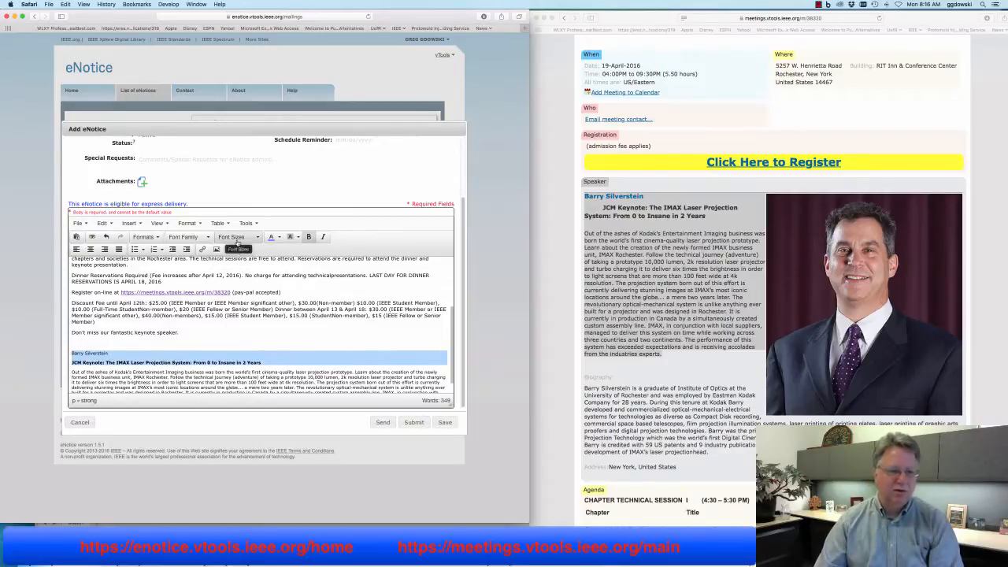
click(236, 243)
click(234, 282)
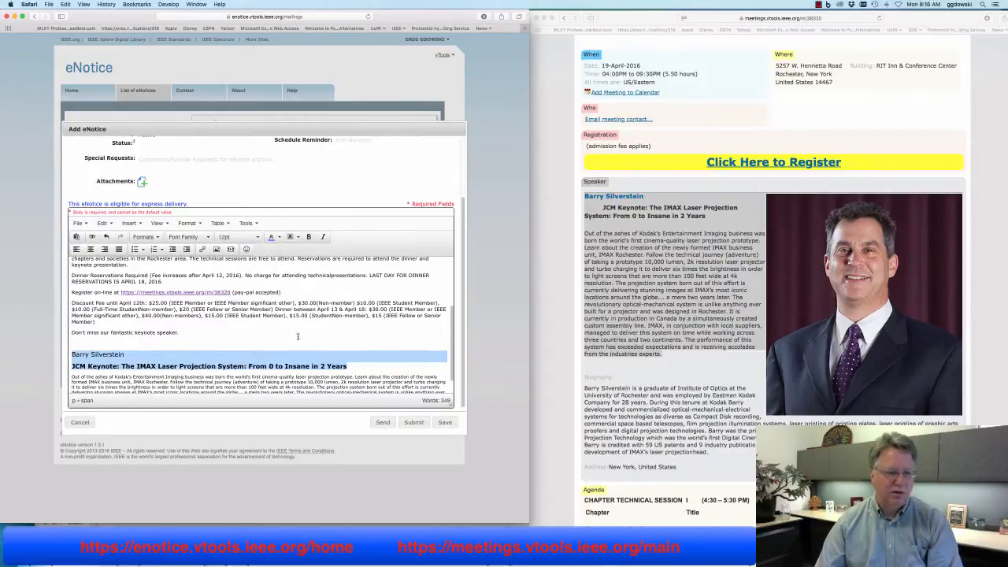
click(298, 336)
drag(696, 345, 766, 290)
right_click(850, 328)
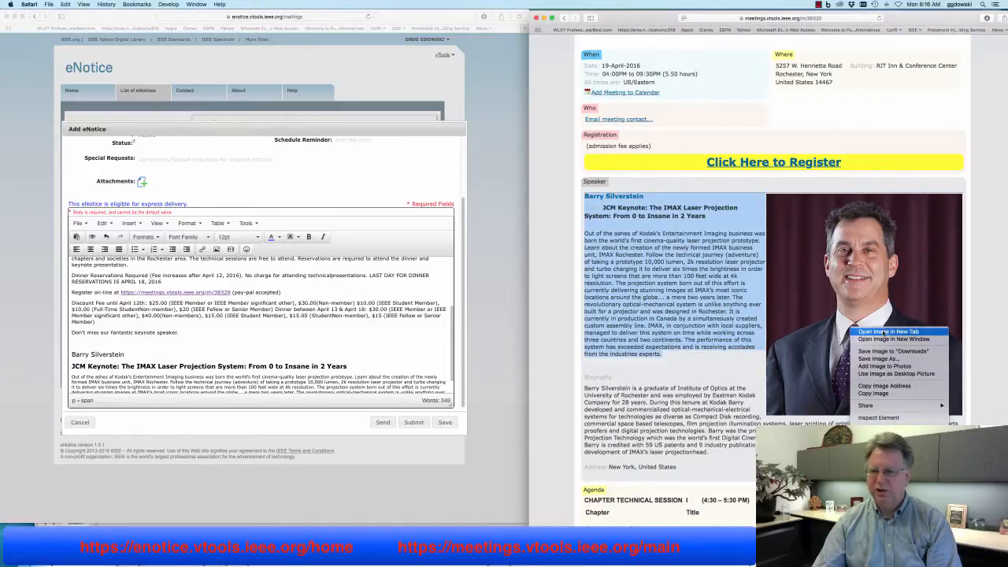
Insert an image below the keynote sentence using the speaker photo's web address as source
click(881, 332)
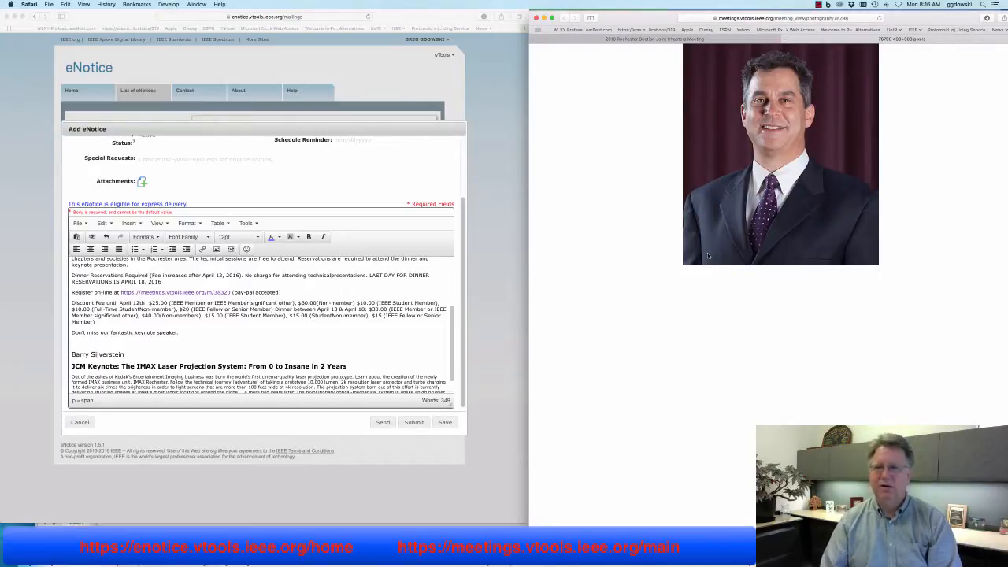
click(87, 341)
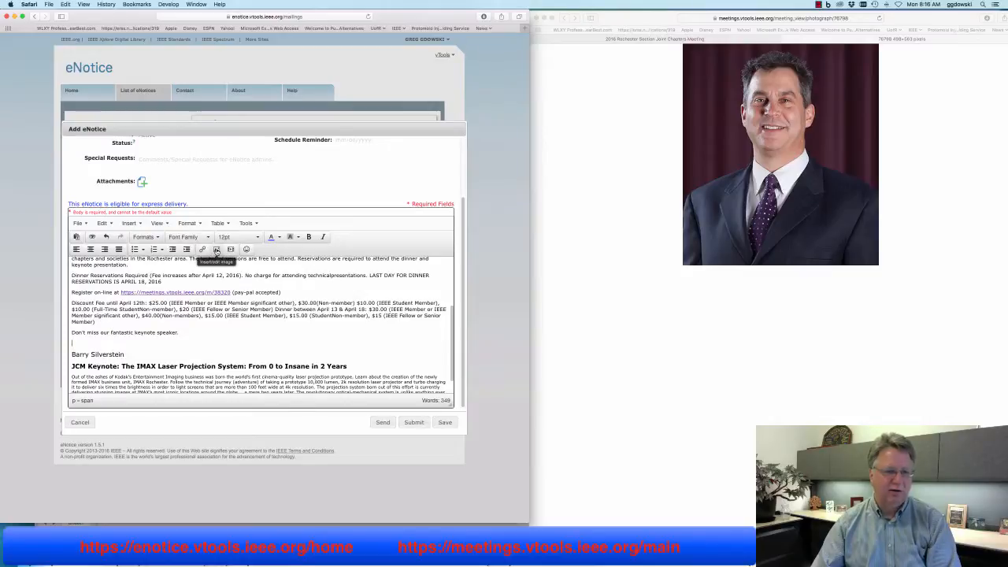
click(217, 250)
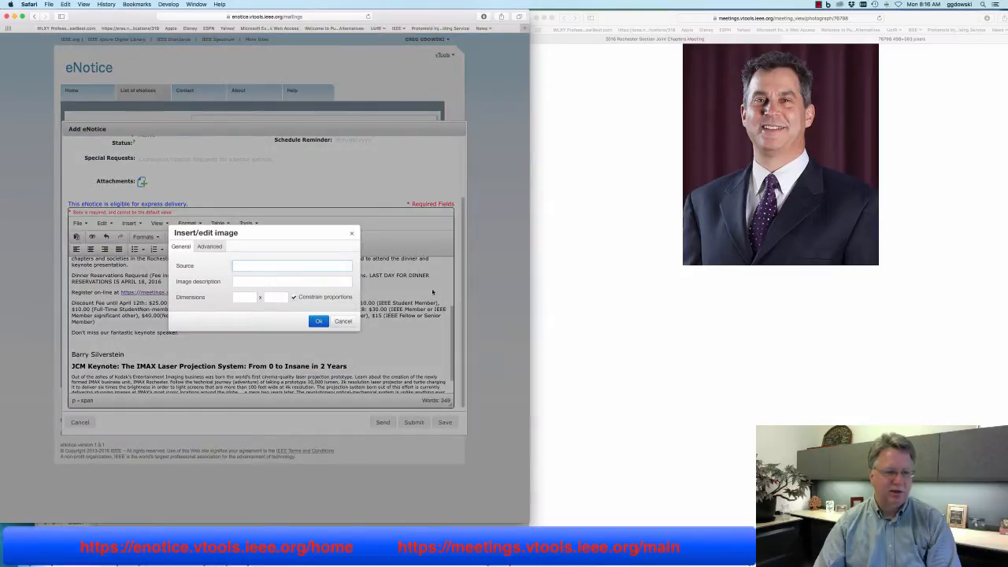
click(816, 53)
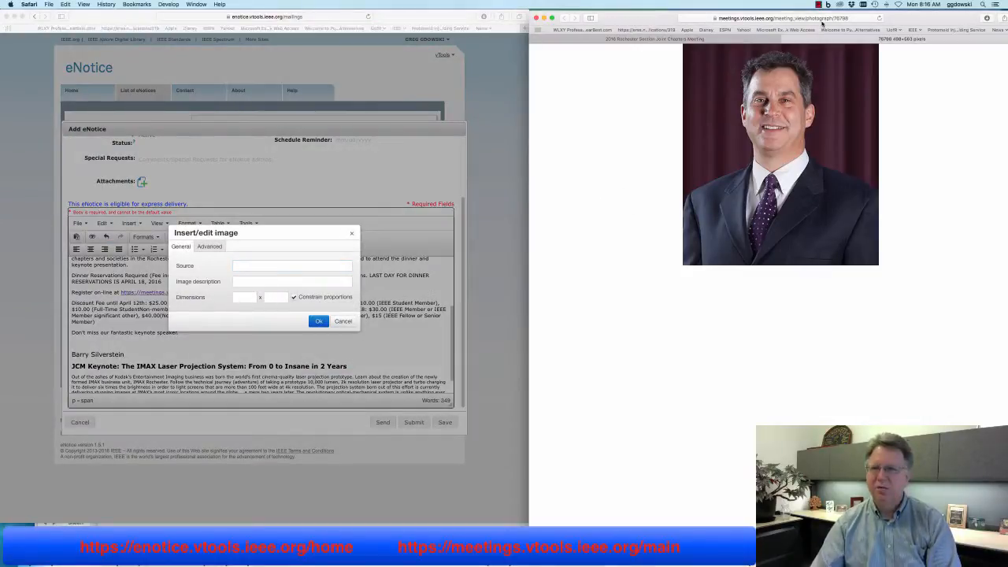
click(822, 18)
key(super+c)
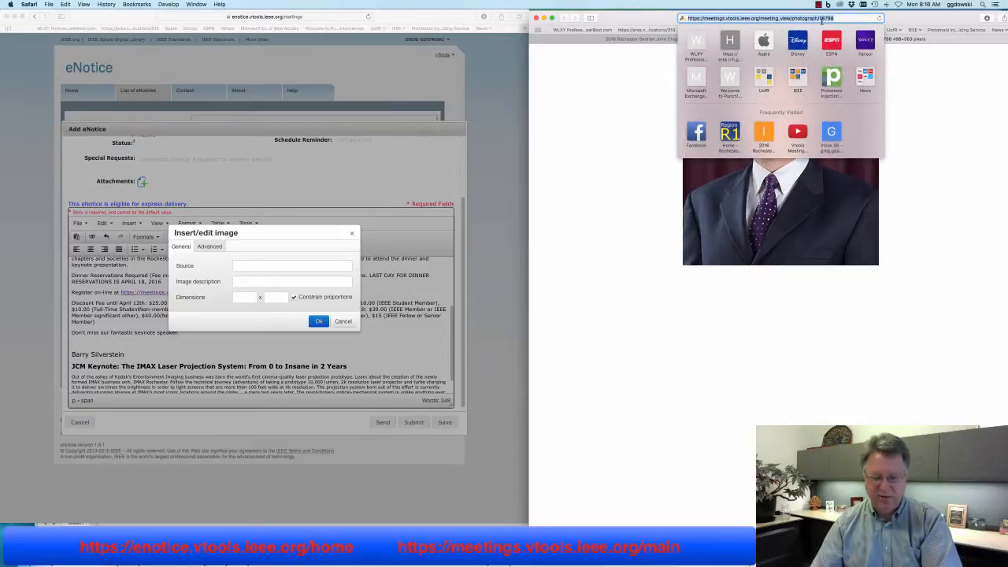
click(254, 267)
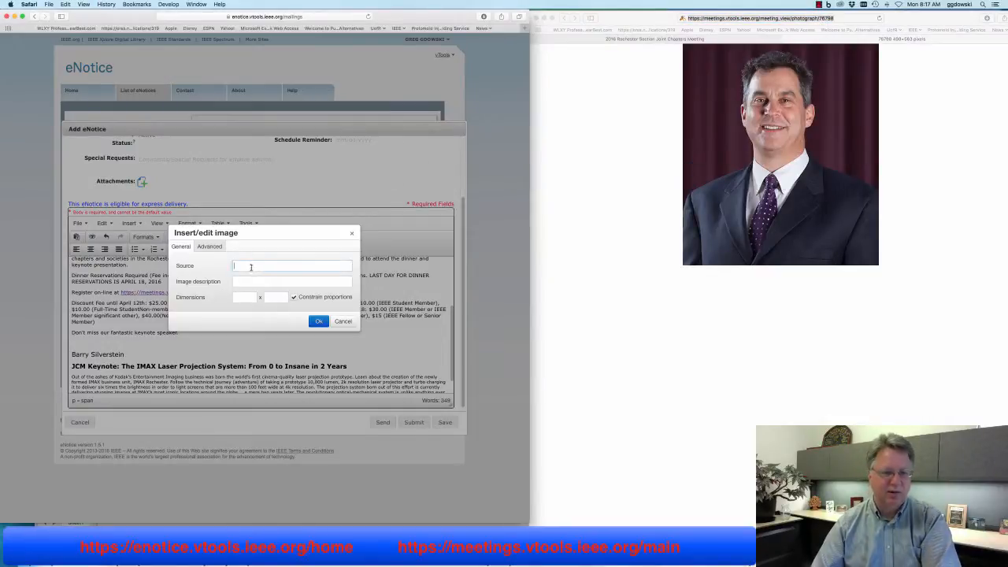
click(66, 5)
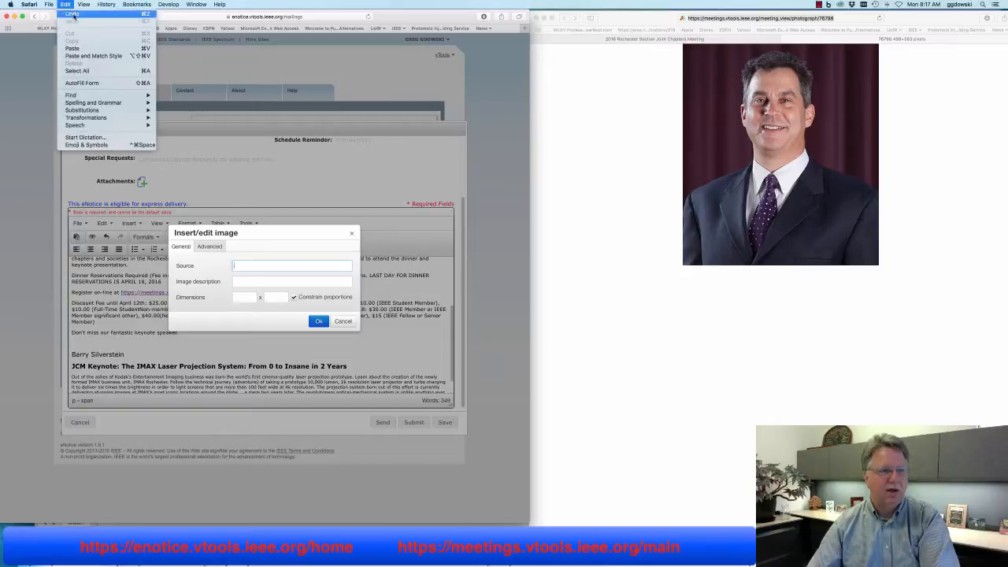
click(94, 58)
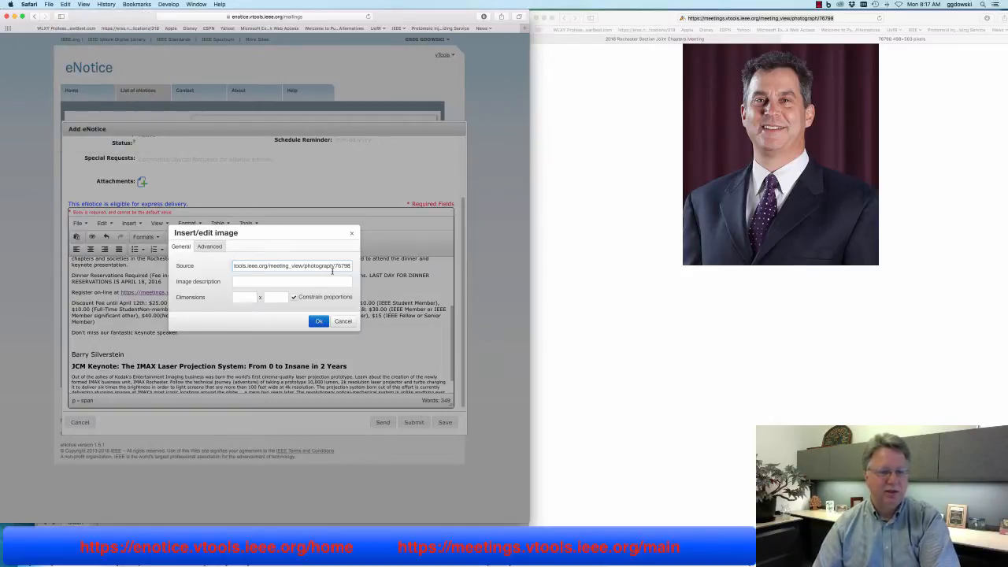
Change the image width from 498 to 150, keeping proportions, and insert the headshot
click(318, 282)
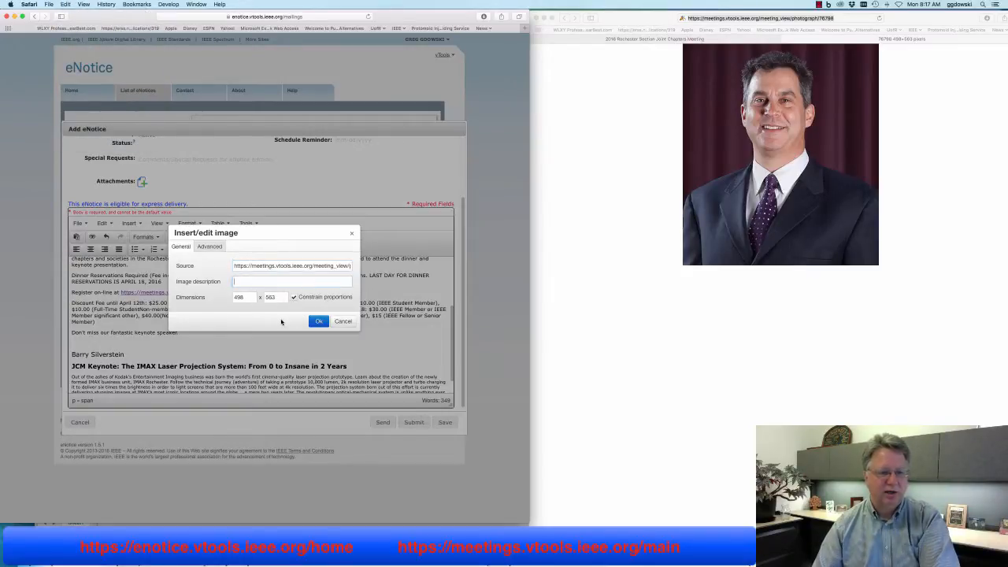
click(244, 300)
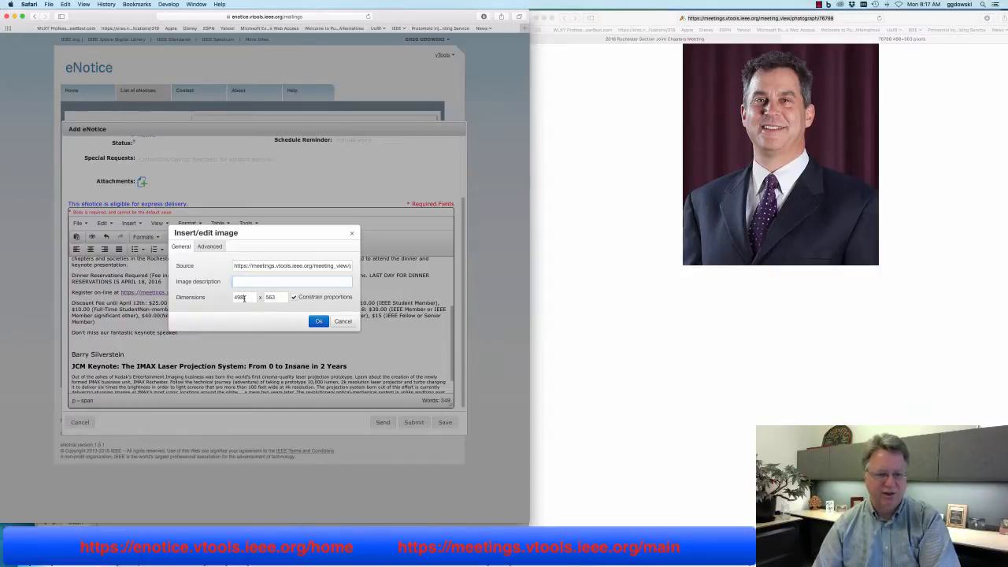
drag(244, 298, 233, 298)
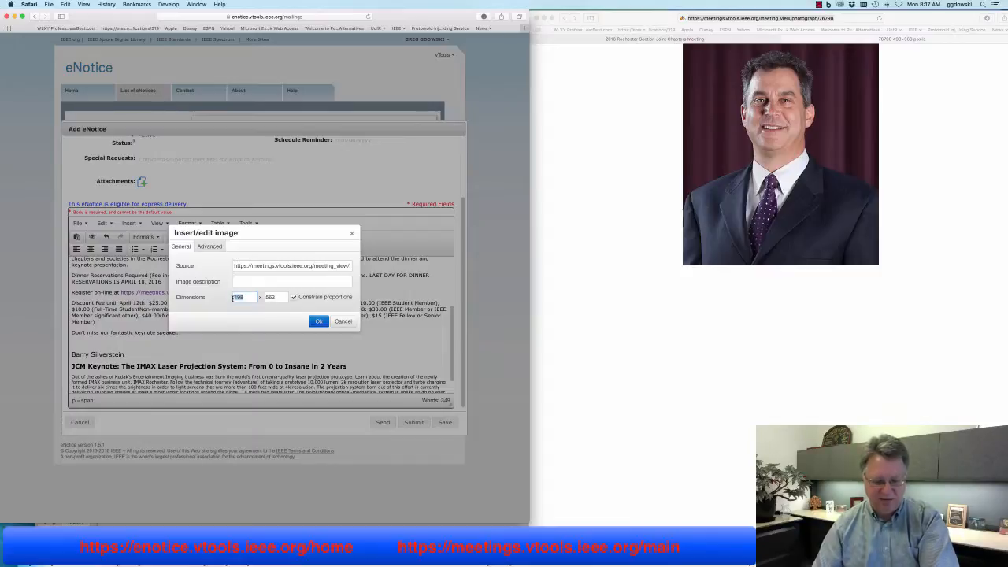
text(150)
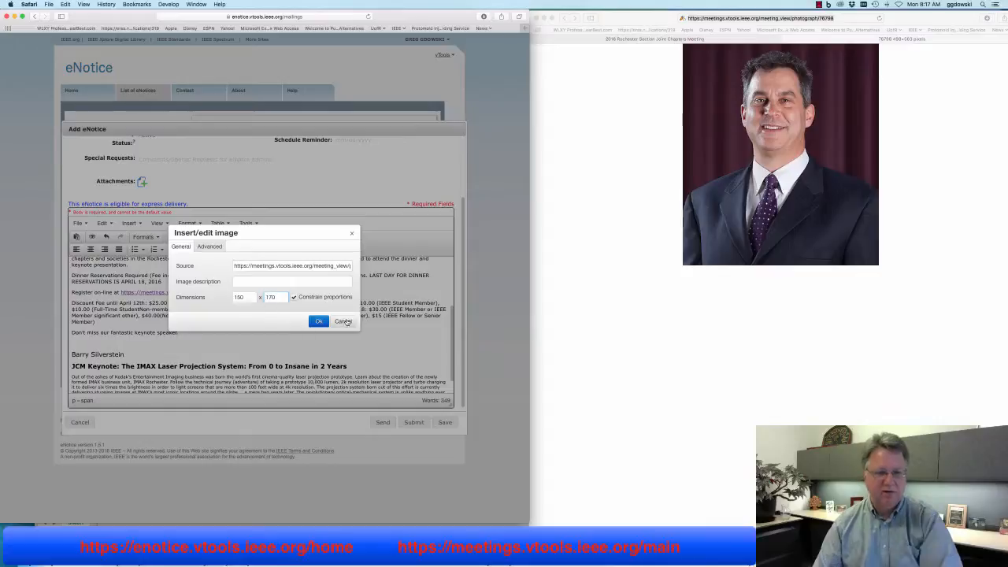
click(318, 321)
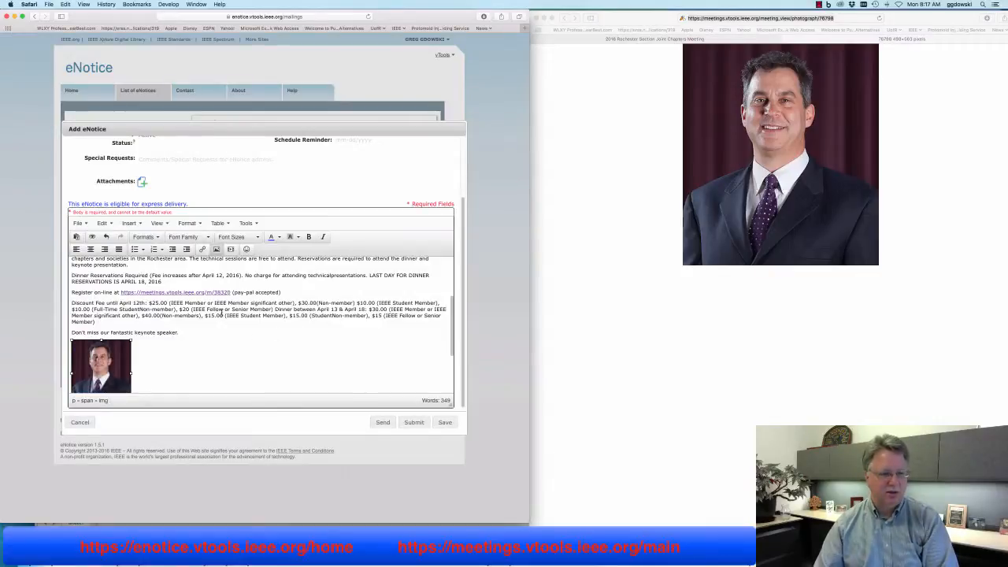
Remove the extra line break and restore the headshot directly above the speaker's name
scroll(221, 315, down, 2)
click(177, 323)
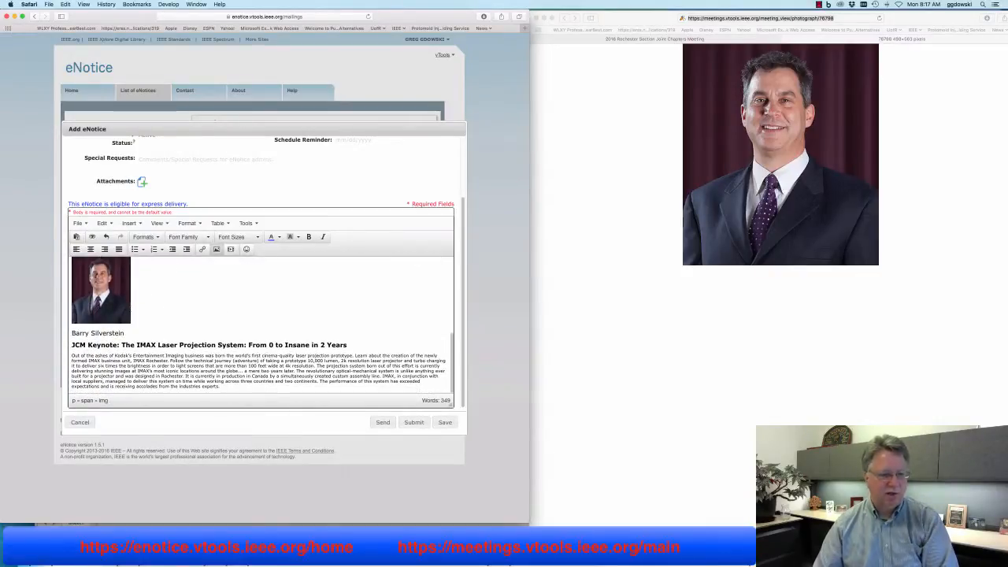
right_click(115, 296)
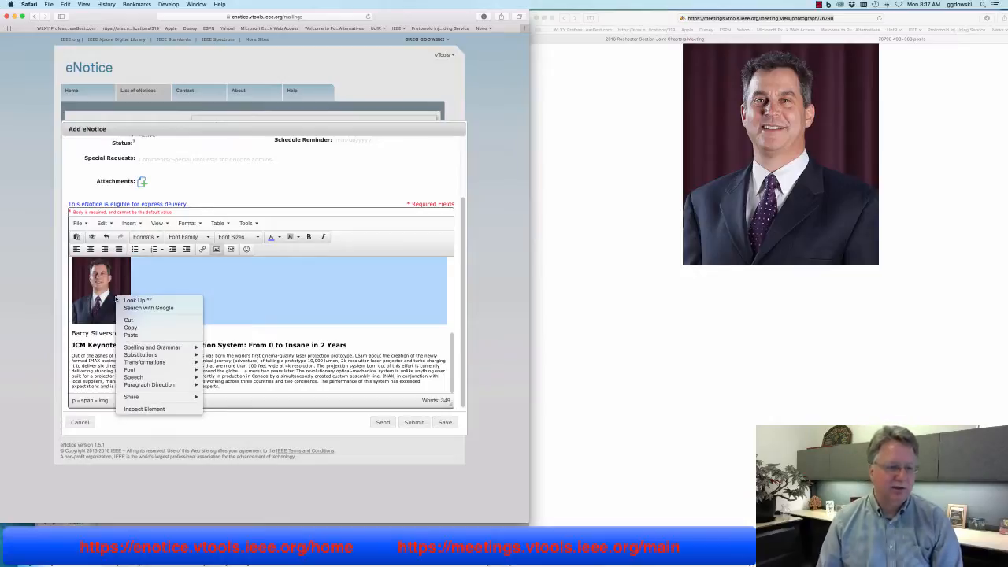
click(178, 289)
click(170, 284)
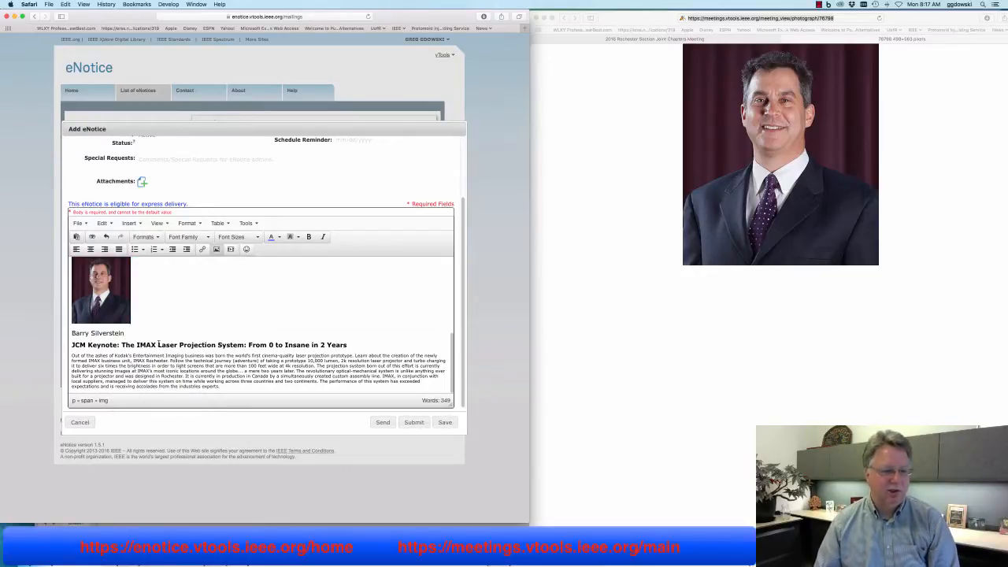
scroll(160, 339, down, 1)
scroll(229, 315, up, 1)
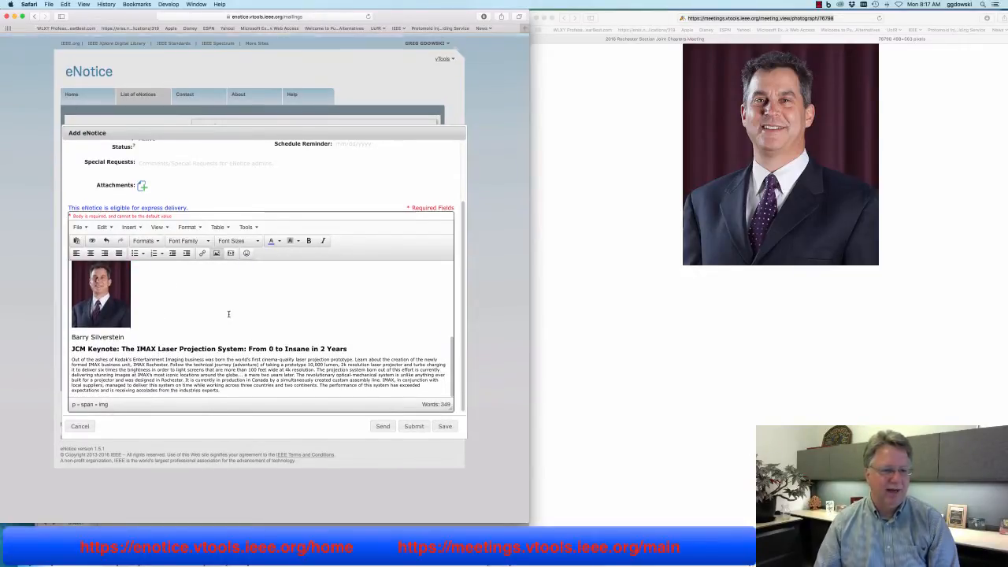
scroll(228, 314, down, 1)
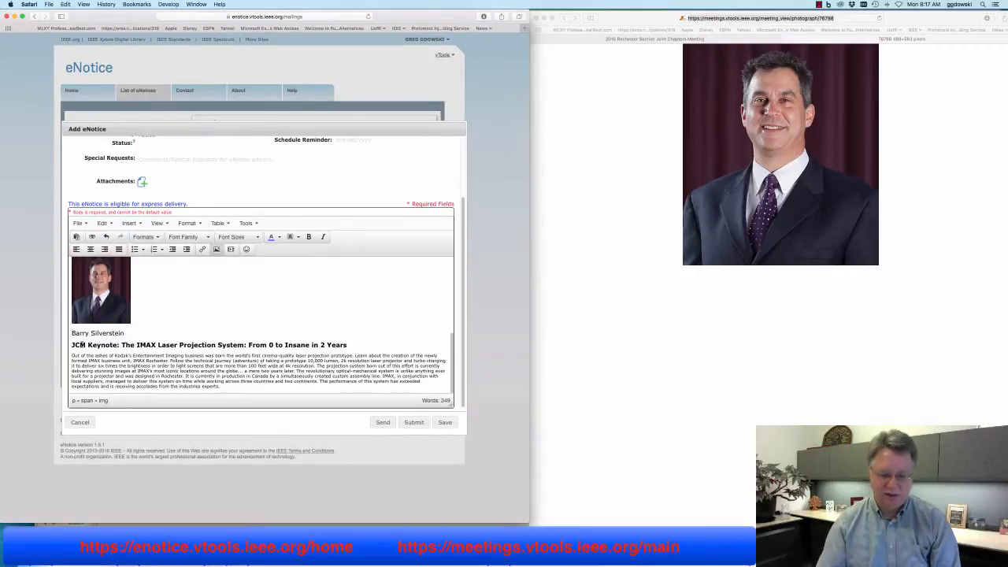
key(BackSpace)
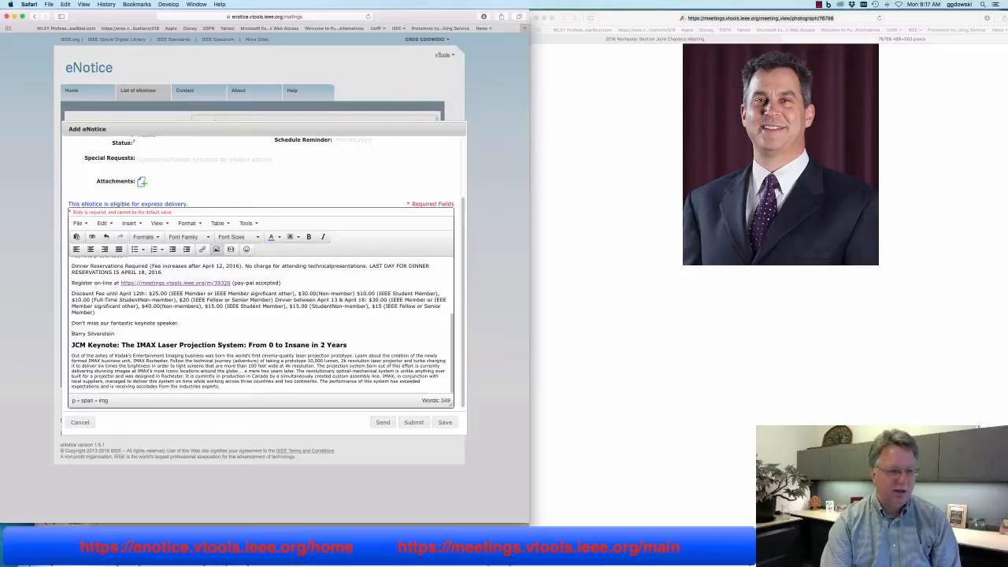
key(super+v)
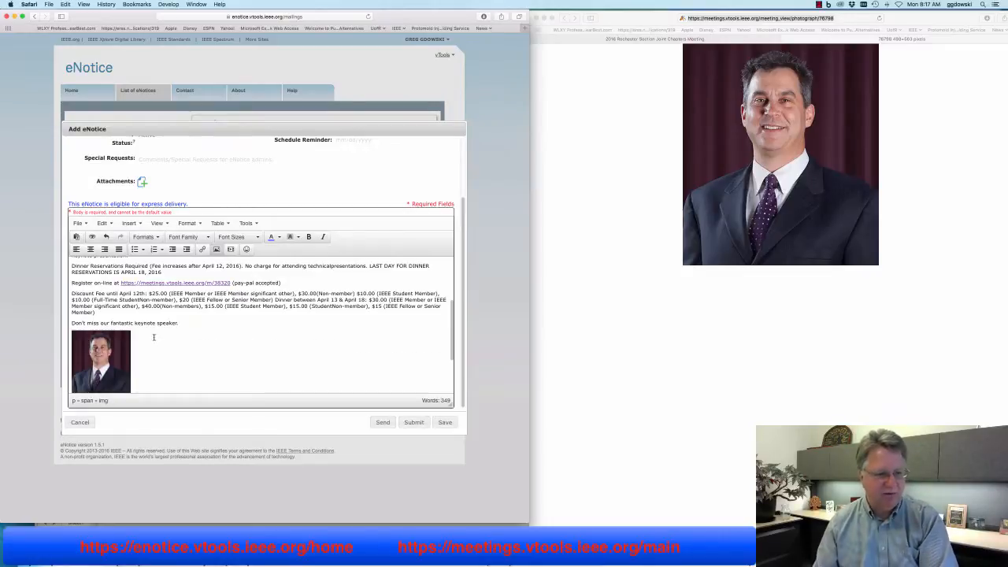
scroll(153, 337, down, 3)
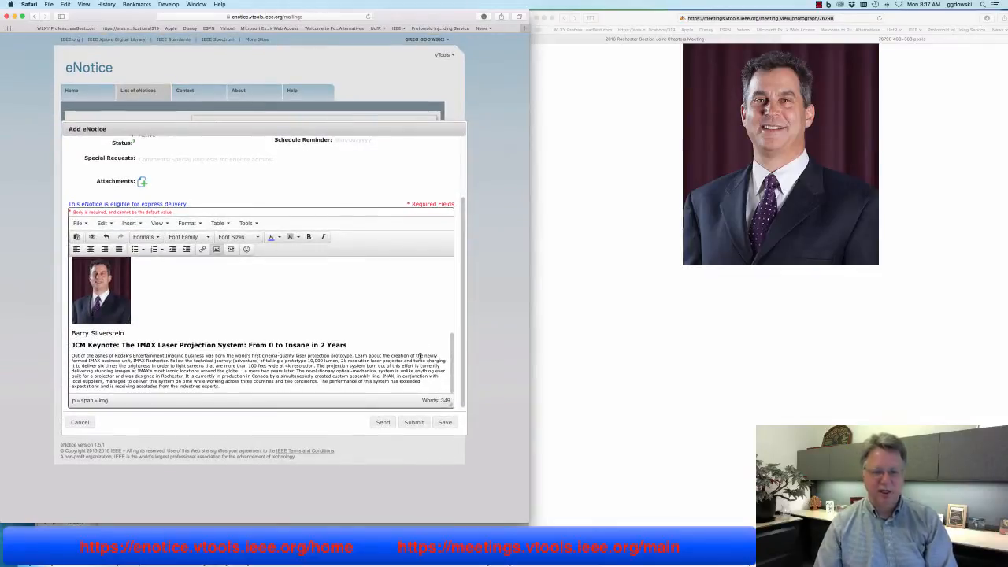
scroll(433, 315, up, 10)
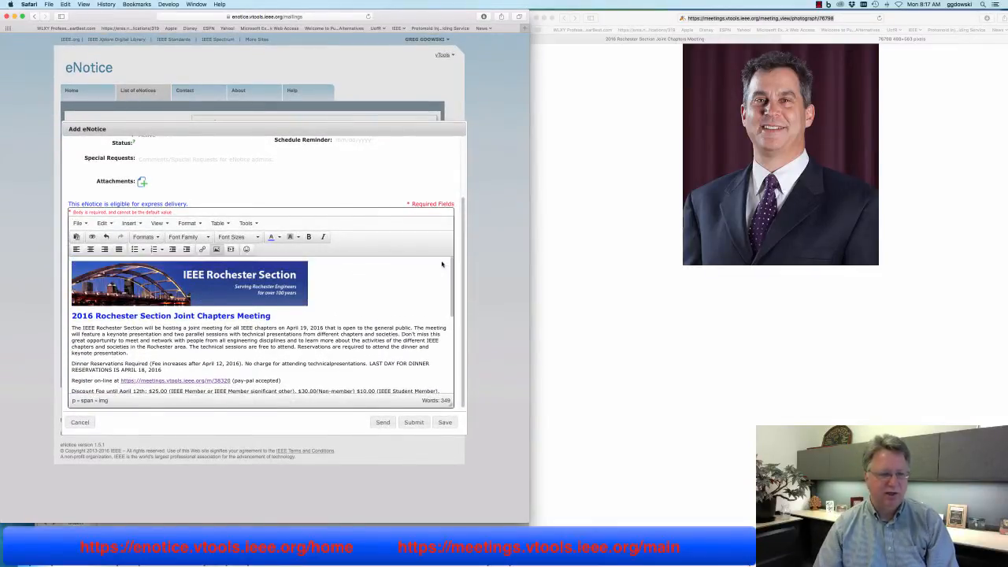
scroll(442, 268, down, 5)
scroll(444, 273, up, 5)
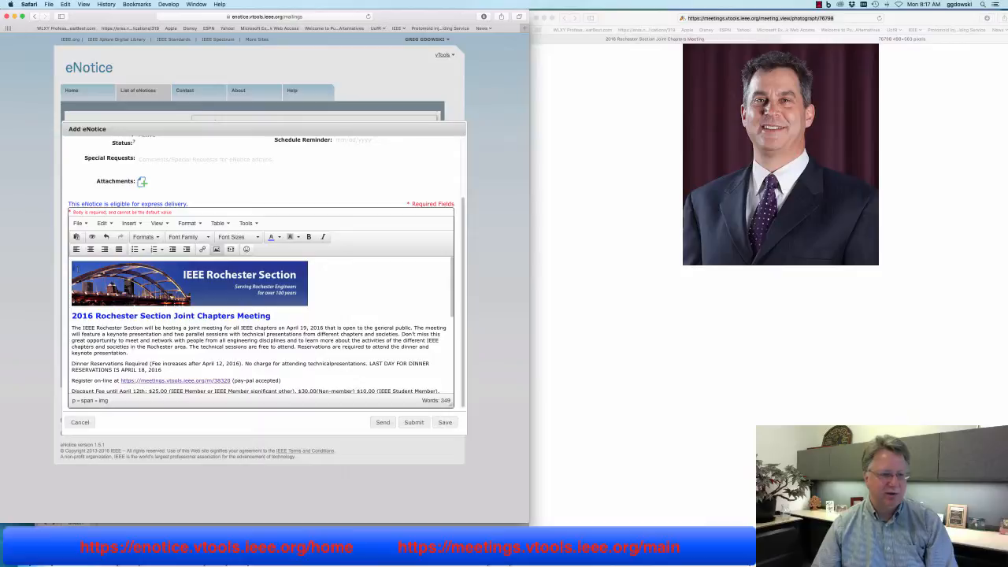
Set 'Reservations are required to attend the dinner and keynote presentation.' to 12pt
click(301, 346)
key(Return)
key(Return)
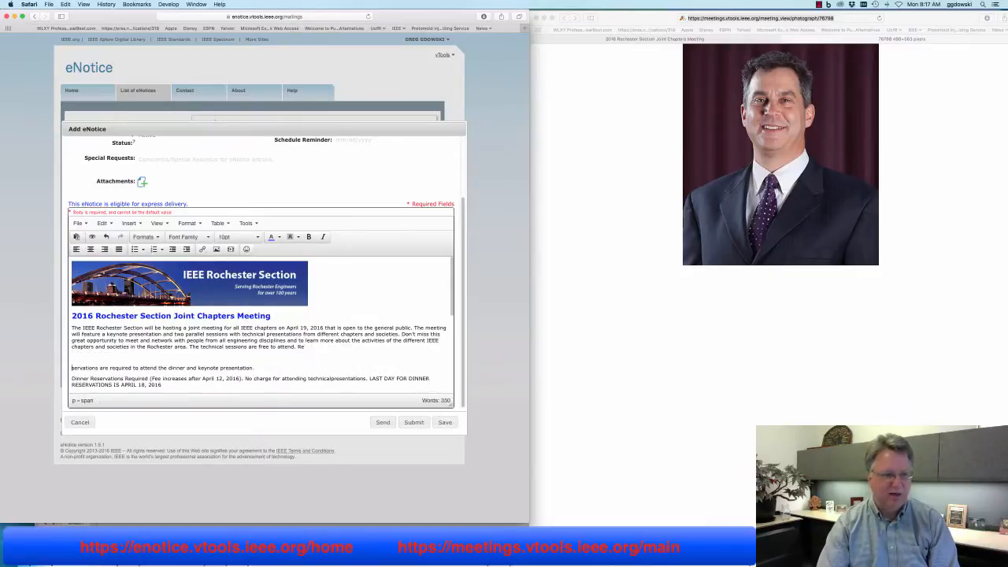
key(BackSpace)
key(BackSpace)
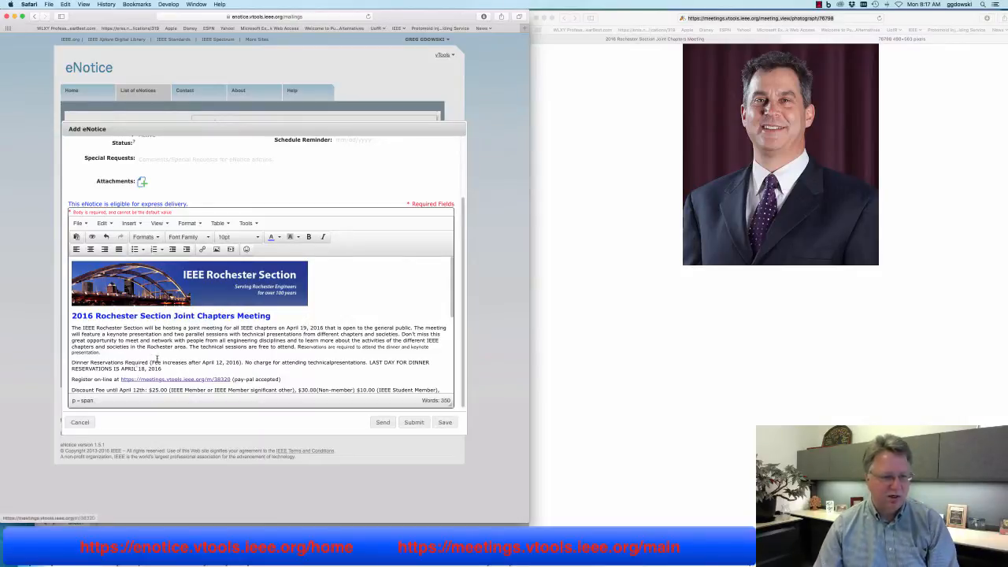
drag(296, 347, 102, 353)
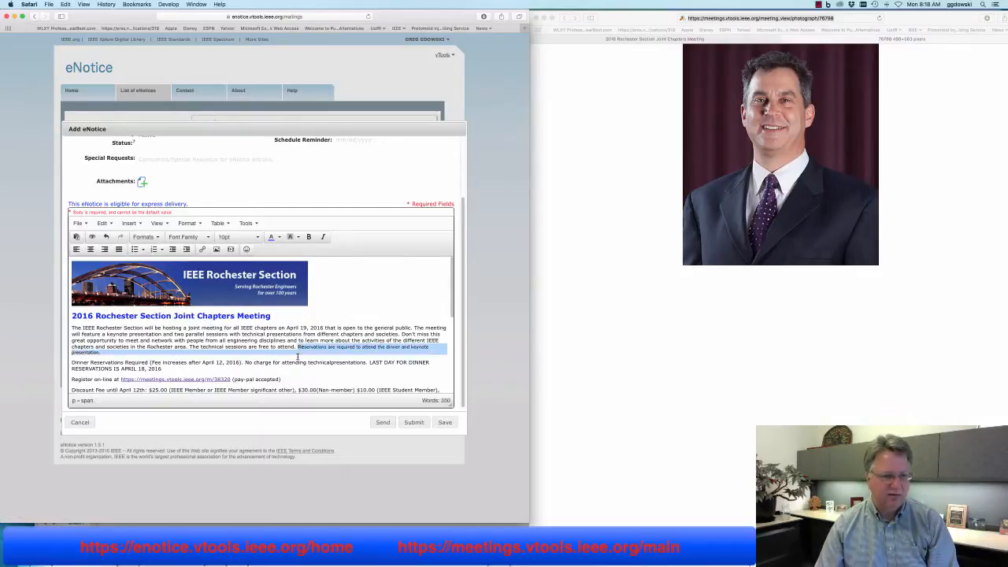
click(236, 236)
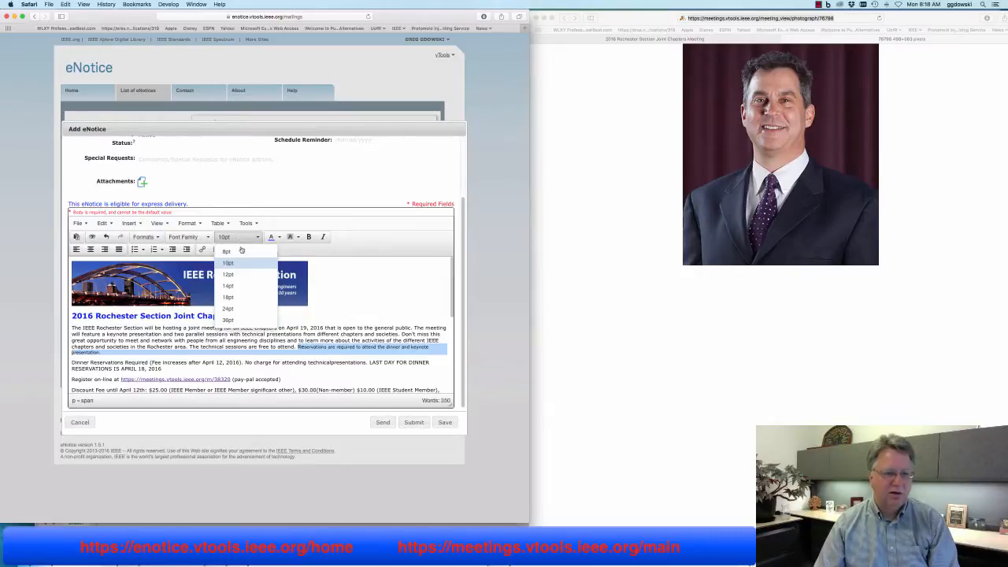
click(238, 271)
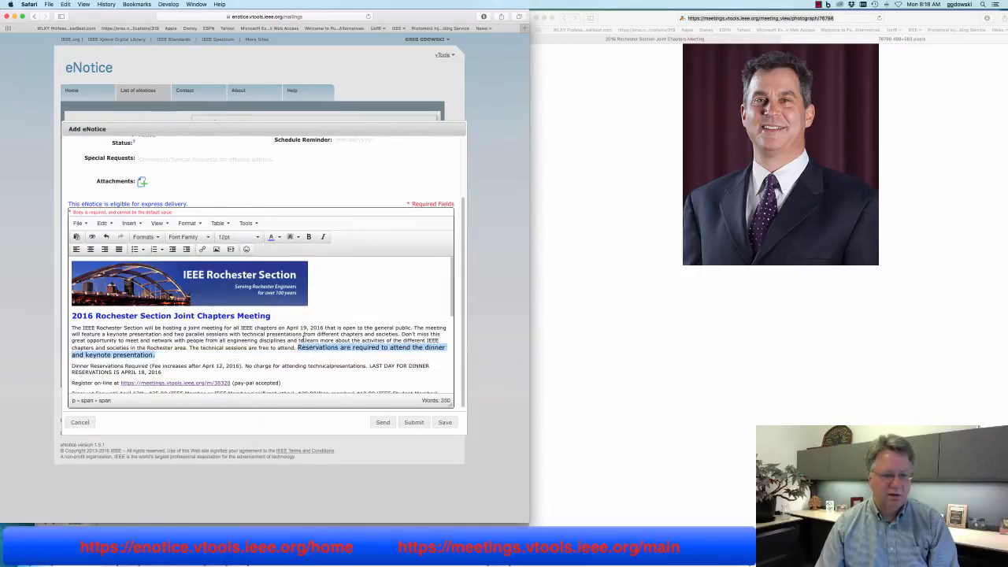
click(304, 340)
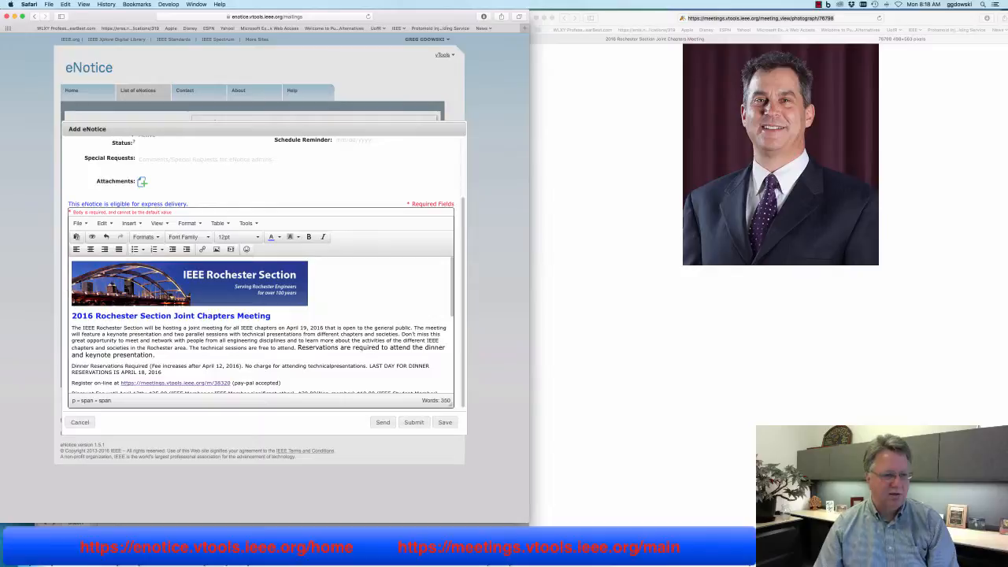
Add an empty line beneath the meeting heading
key(Return)
key(Return)
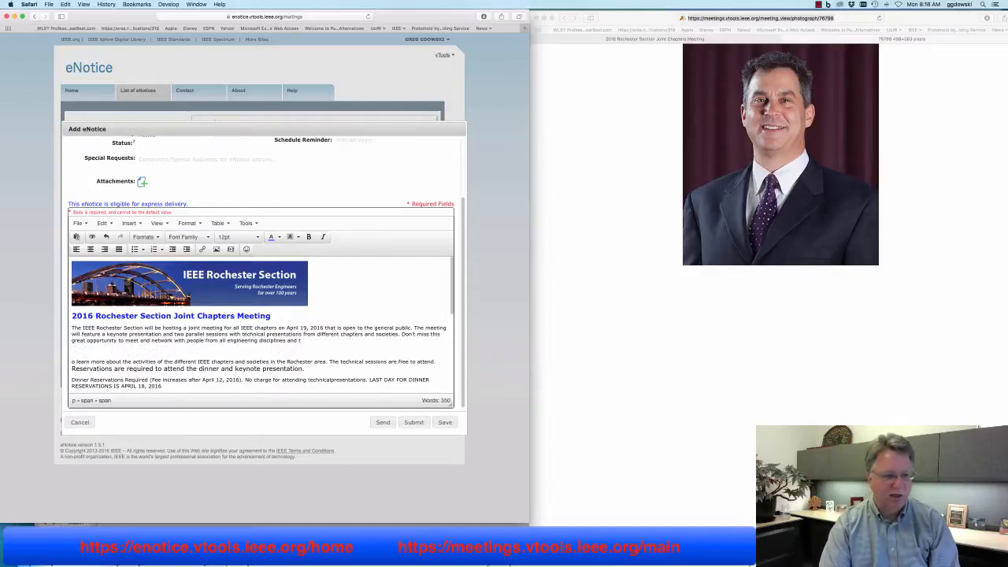
key(BackSpace)
key(BackSpace)
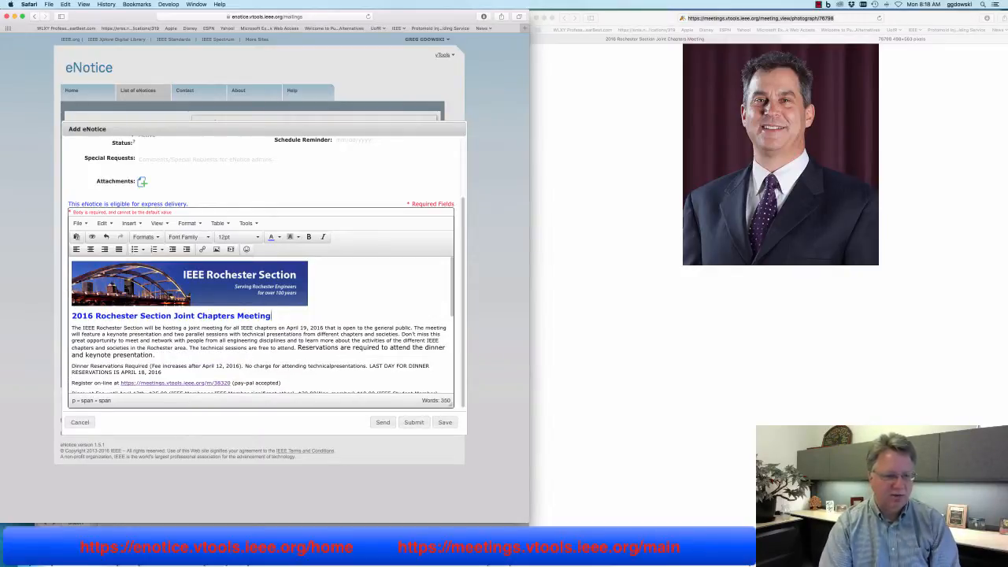
key(Up)
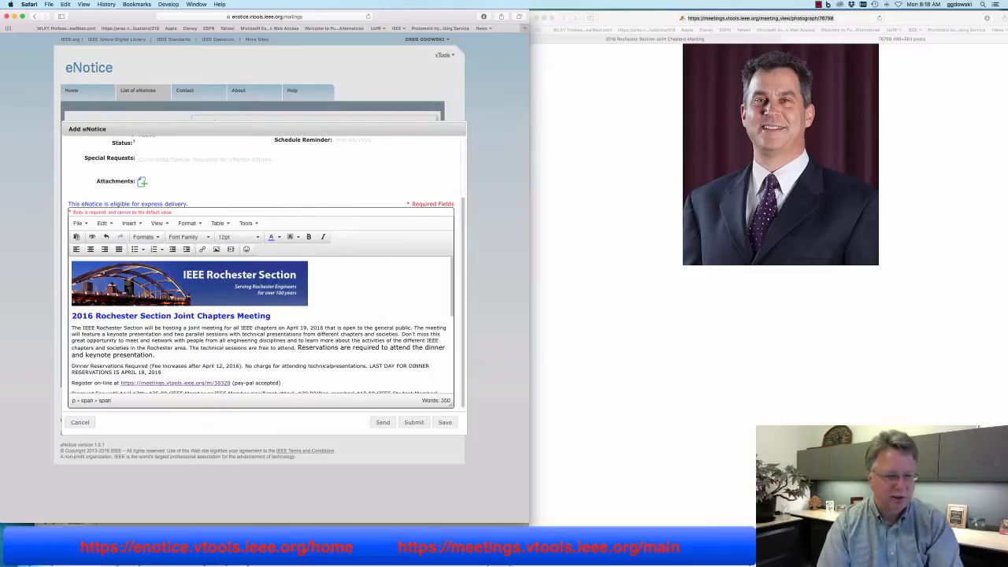
key(Return)
Type 'Please register today!' plus the student-poster sentence and 'Don't miss your chance to win $100!!'
text(Pl)
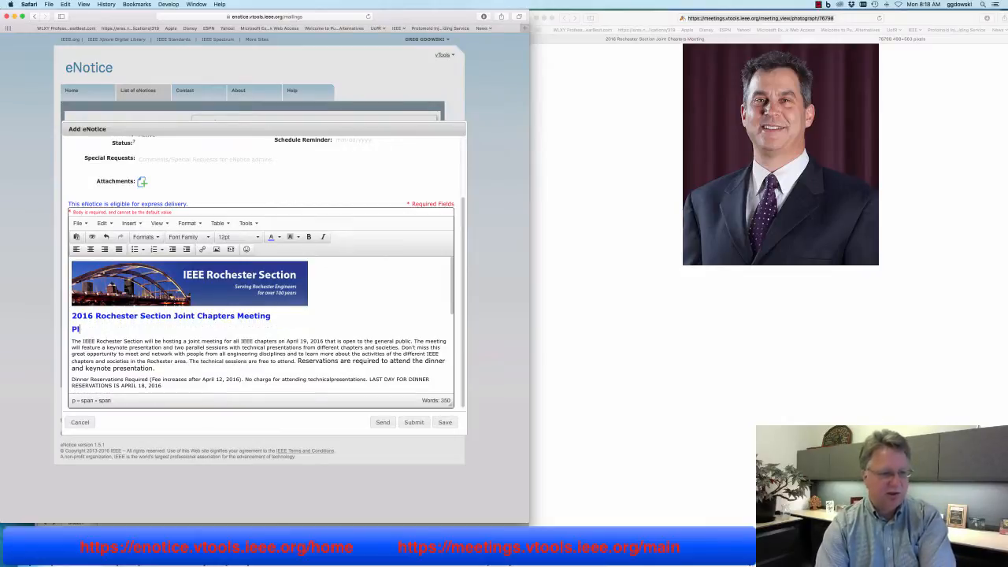
text(ease reg)
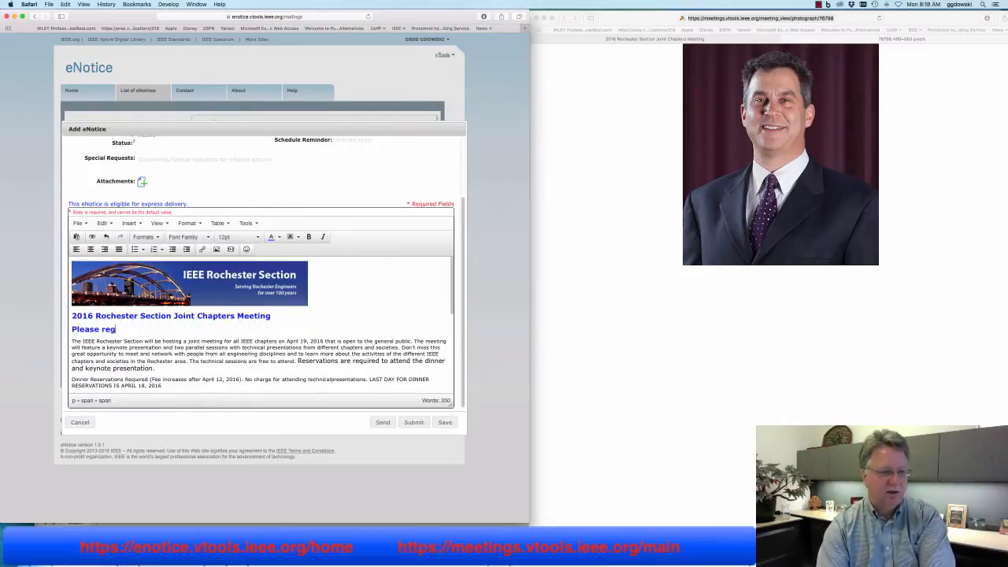
text(ister today)
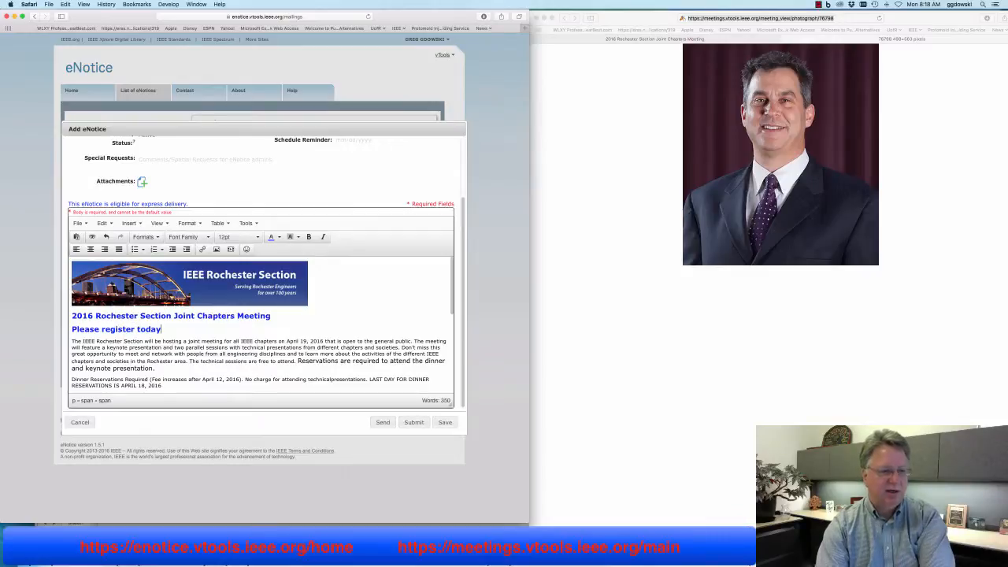
text(! Ther)
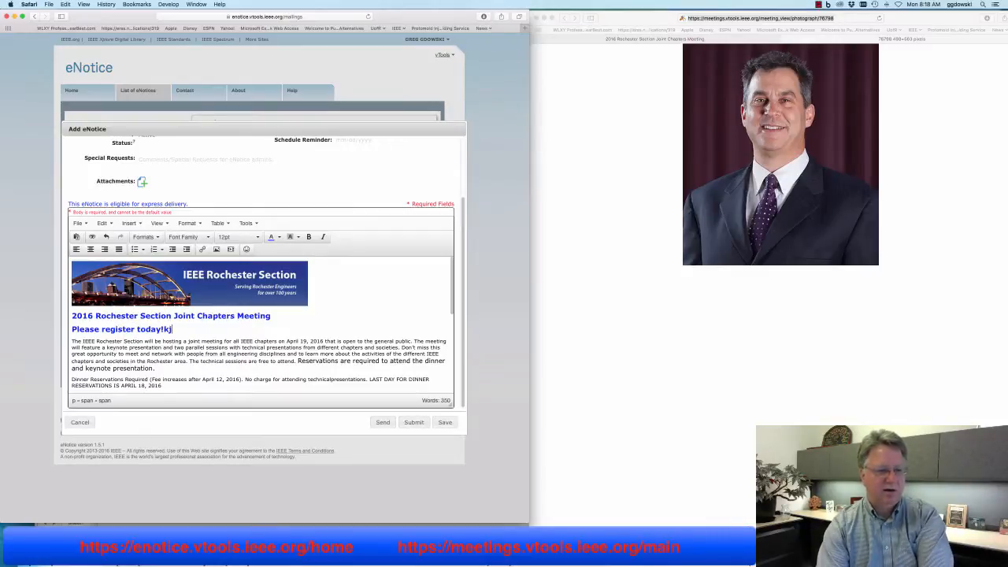
text(e on)
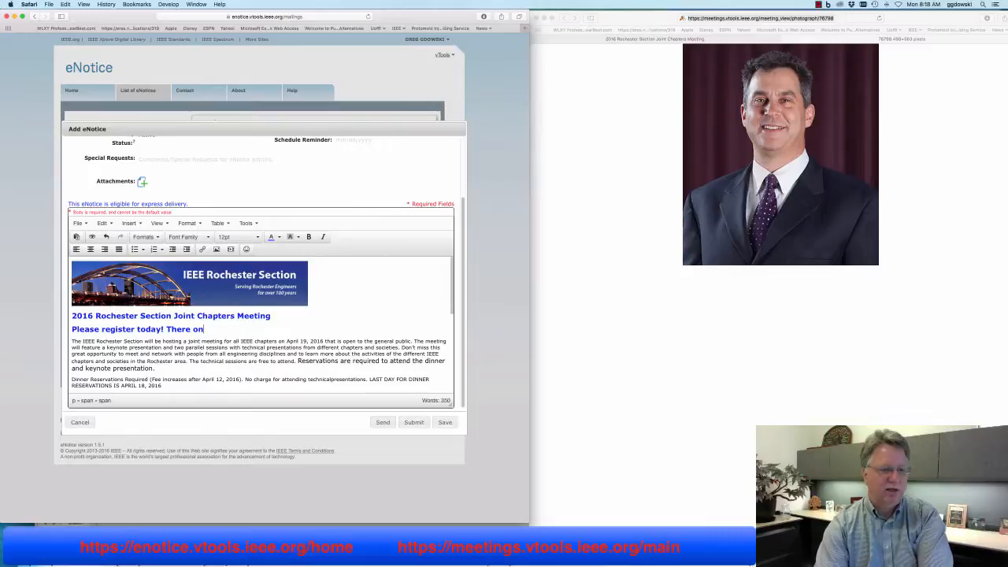
text(ly a few posters)
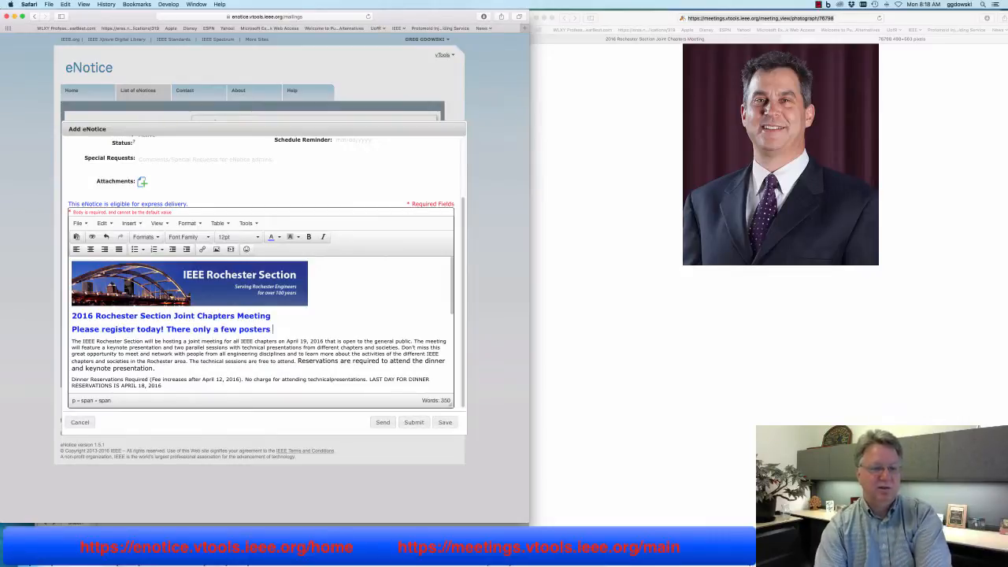
text( being pr)
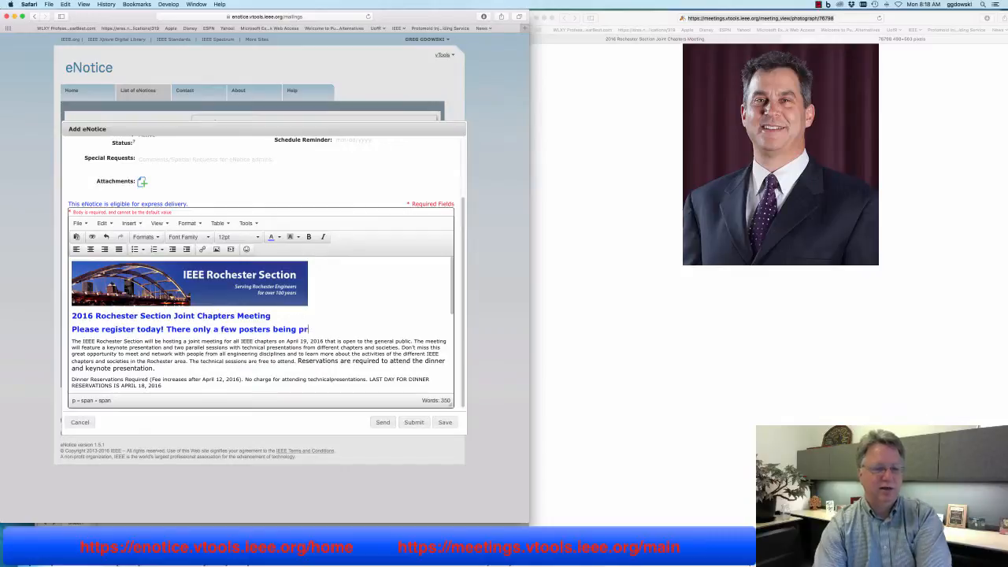
text(esented by s)
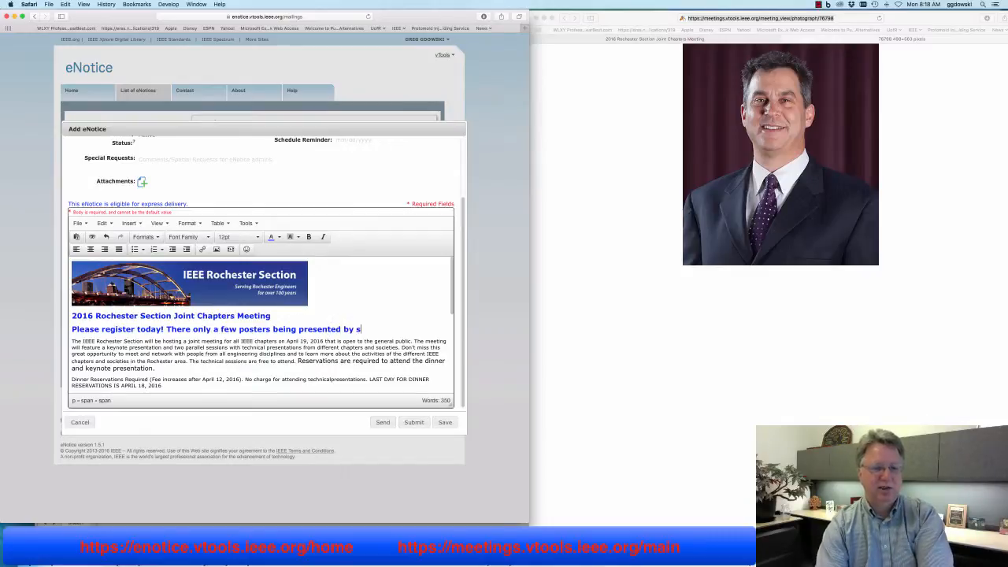
text(tudents at the me)
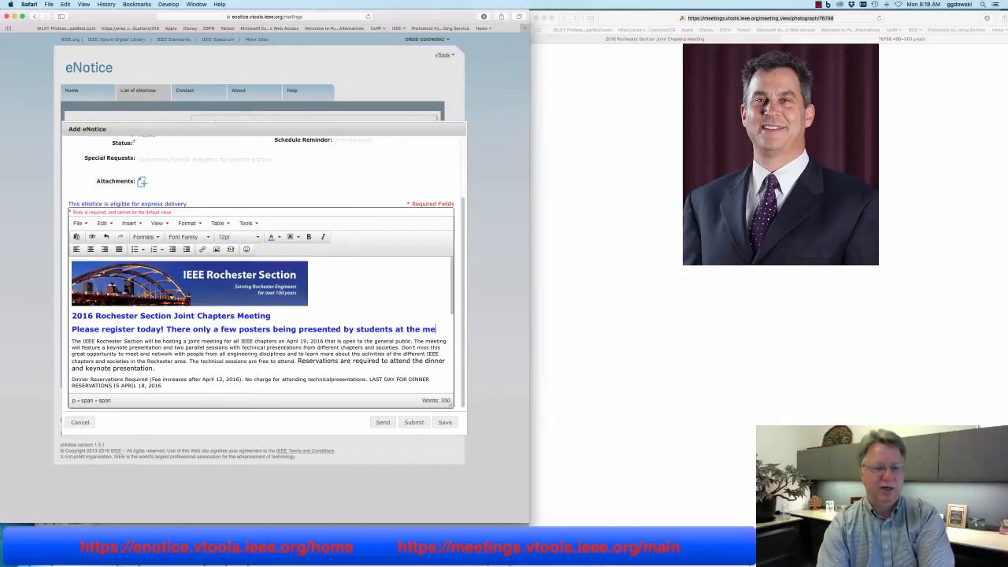
text(eting.  Don't)
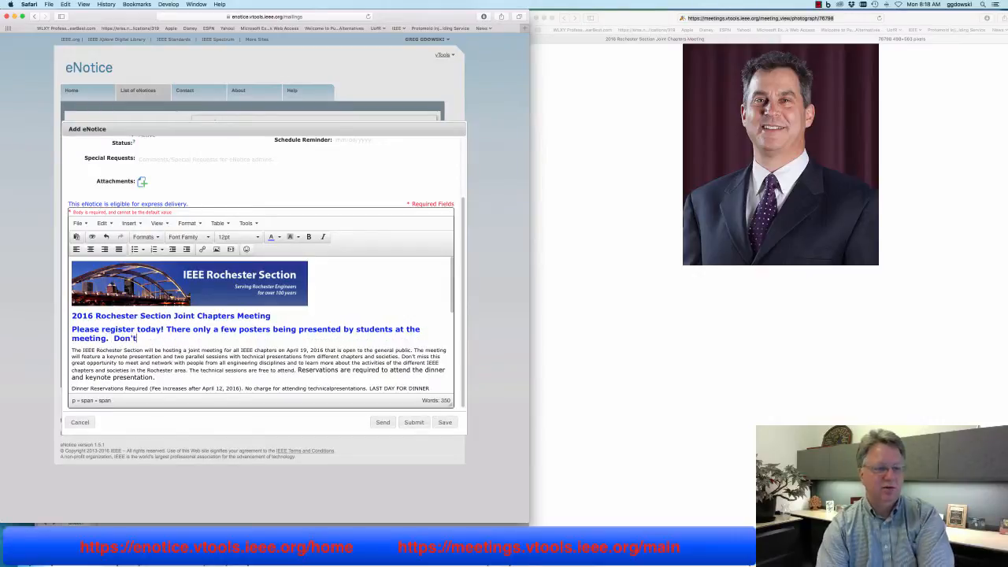
text( miss your )
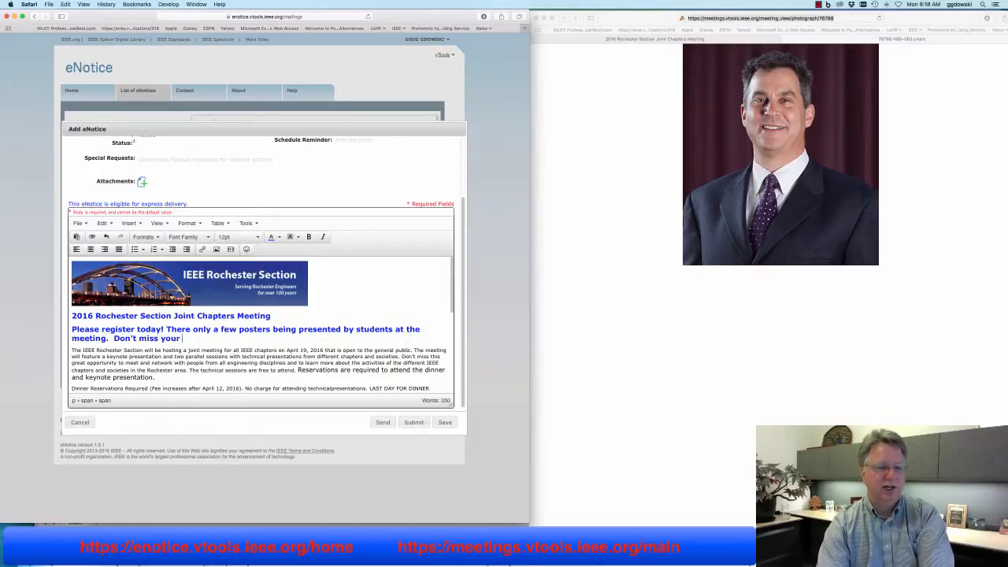
text(chance to win)
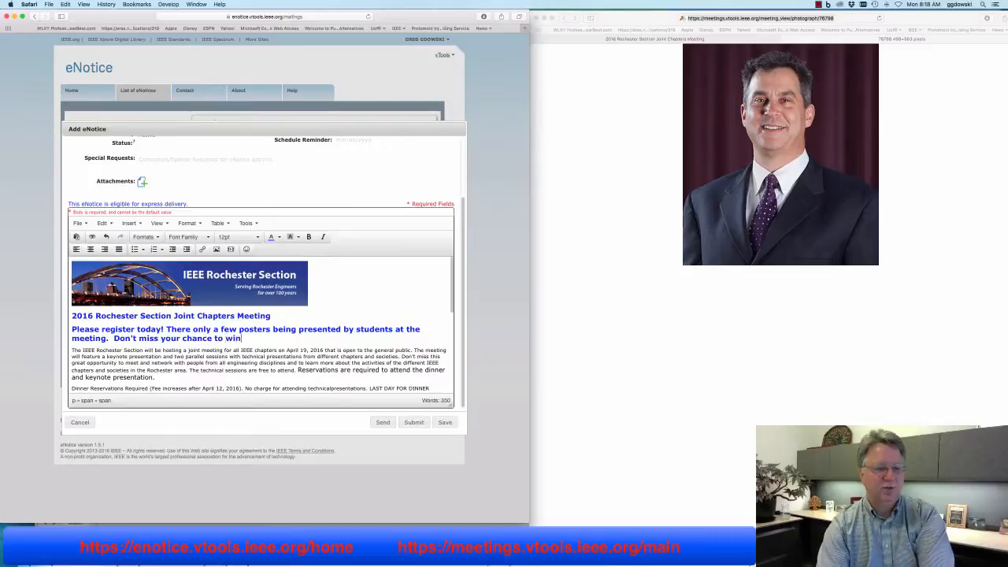
text( $100)
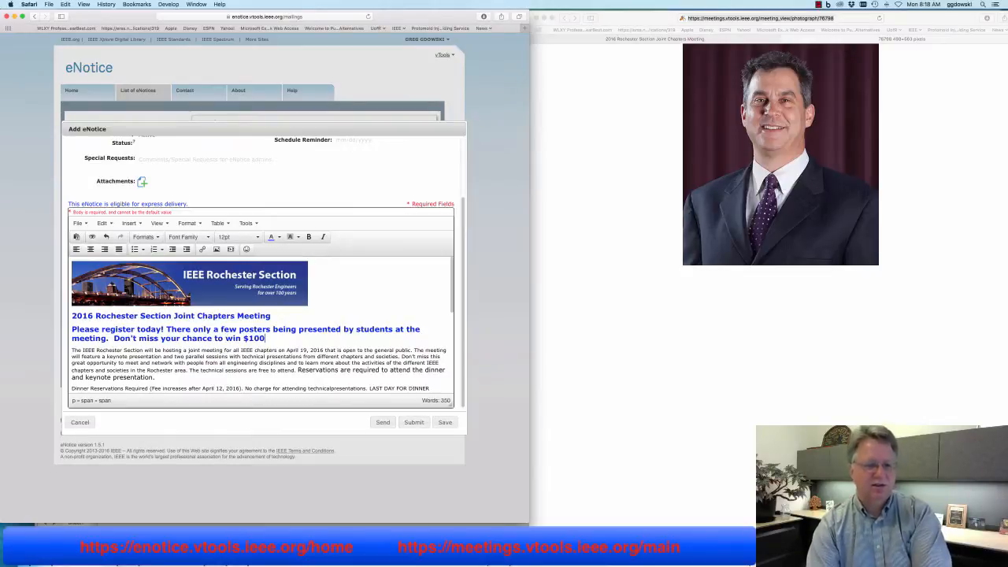
text(!!!)
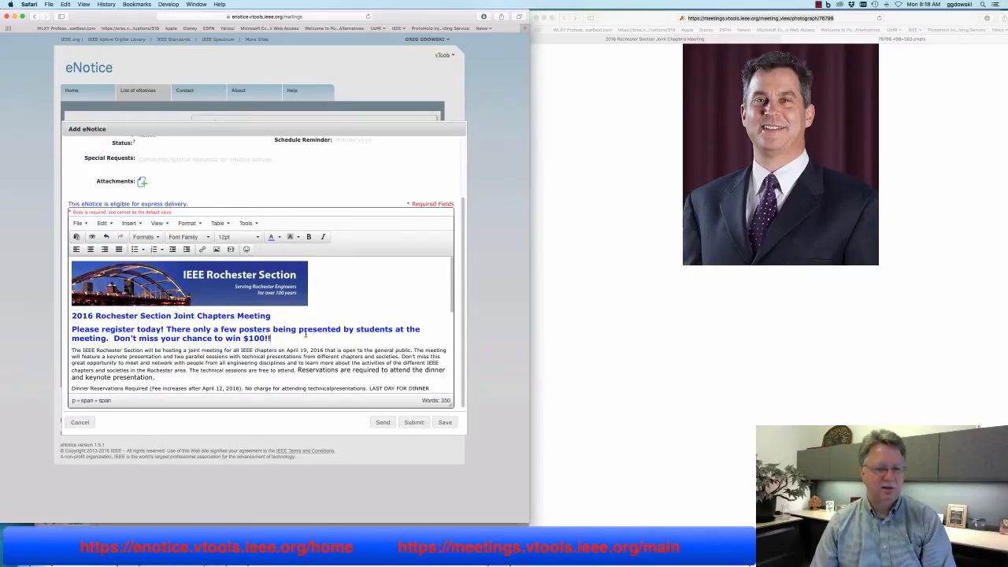
Make the 'Register on-line at … (pay-pal accepted)' line 14pt and bold
scroll(303, 352, down, 10)
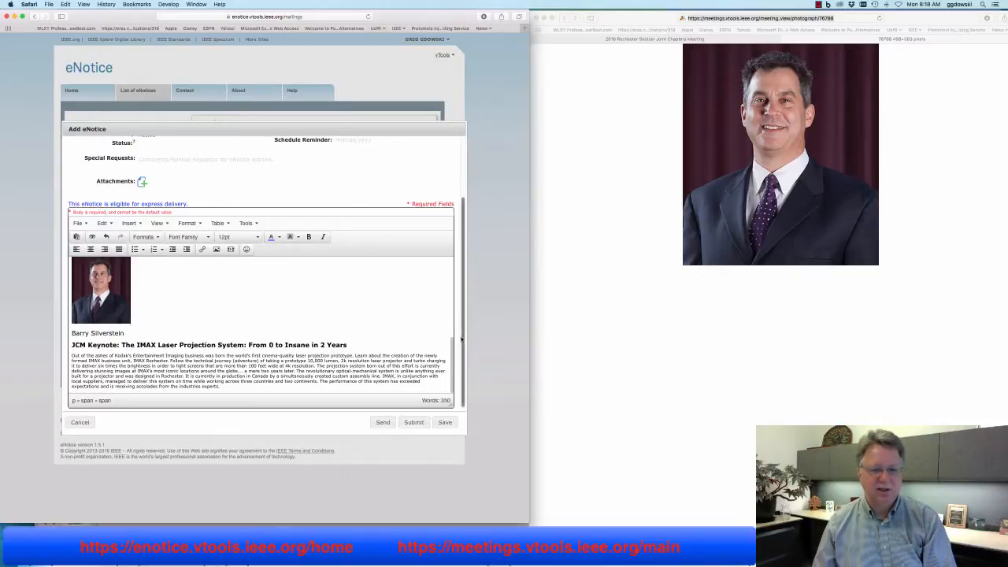
drag(452, 342, 445, 294)
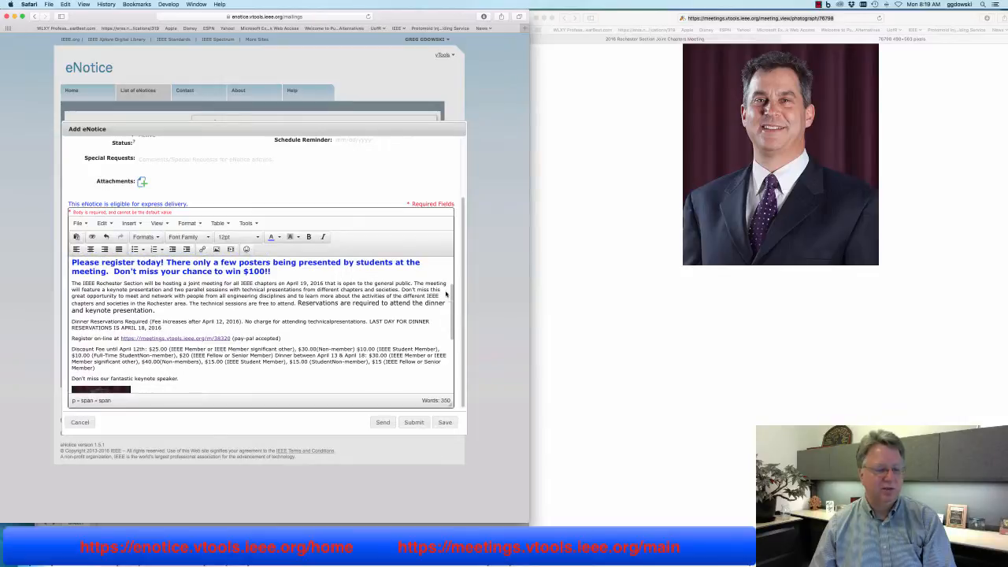
scroll(445, 293, down, 3)
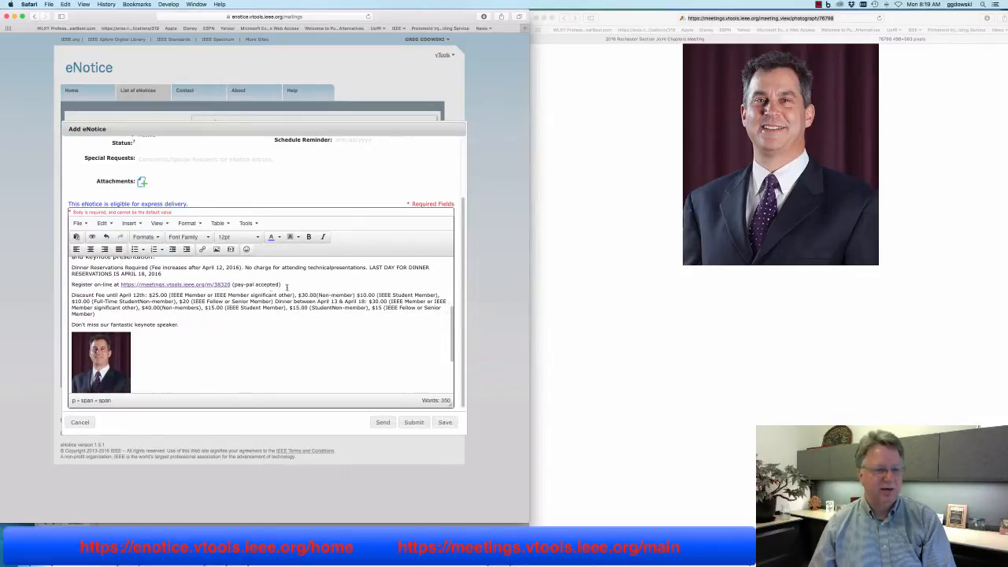
drag(286, 287, 72, 284)
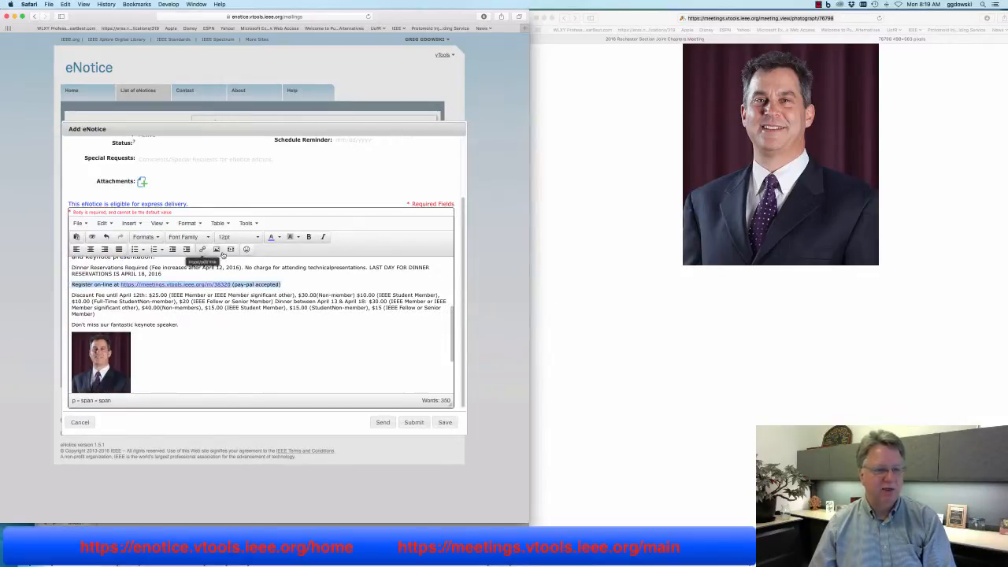
click(257, 237)
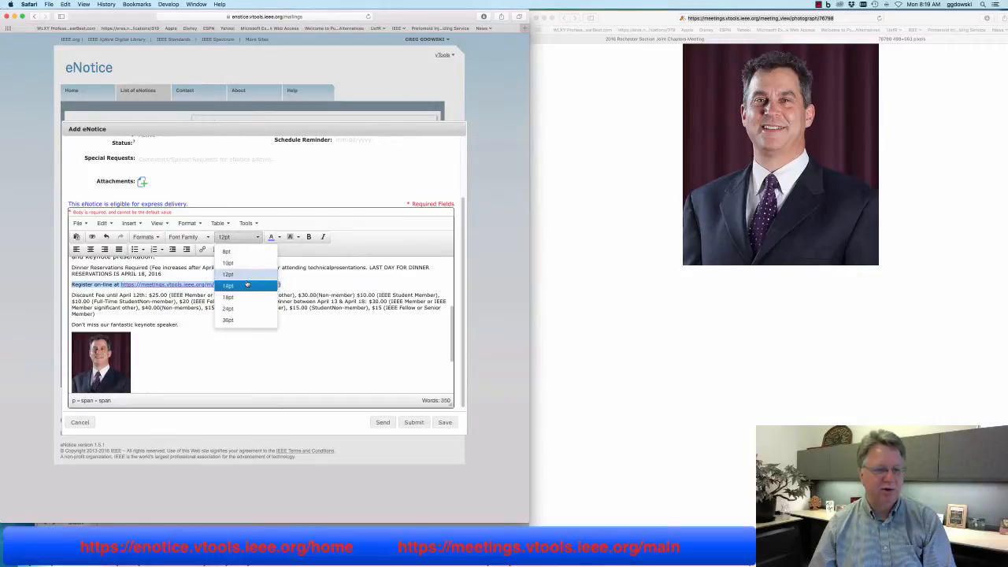
click(247, 285)
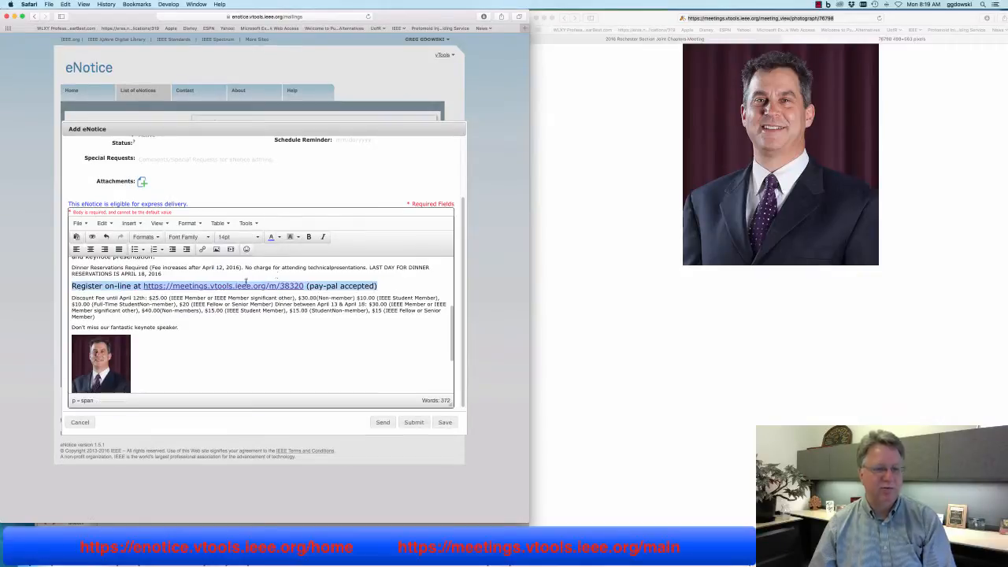
click(310, 239)
click(302, 269)
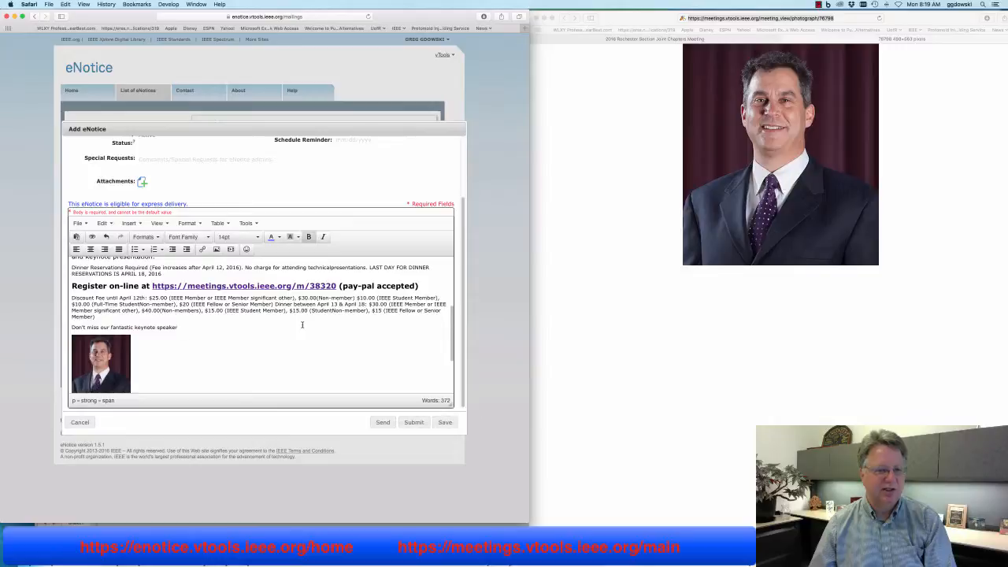
scroll(301, 324, down, 5)
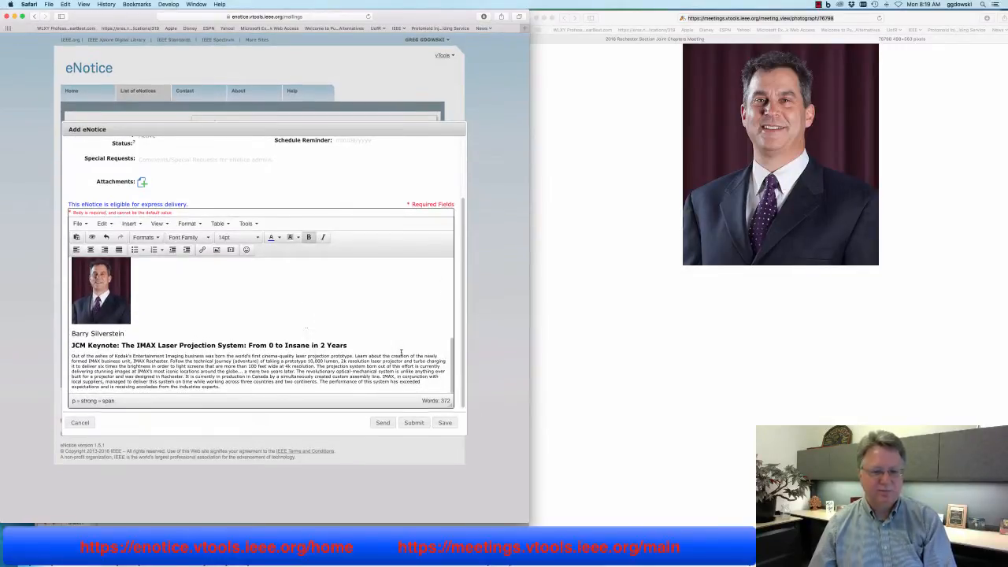
click(380, 423)
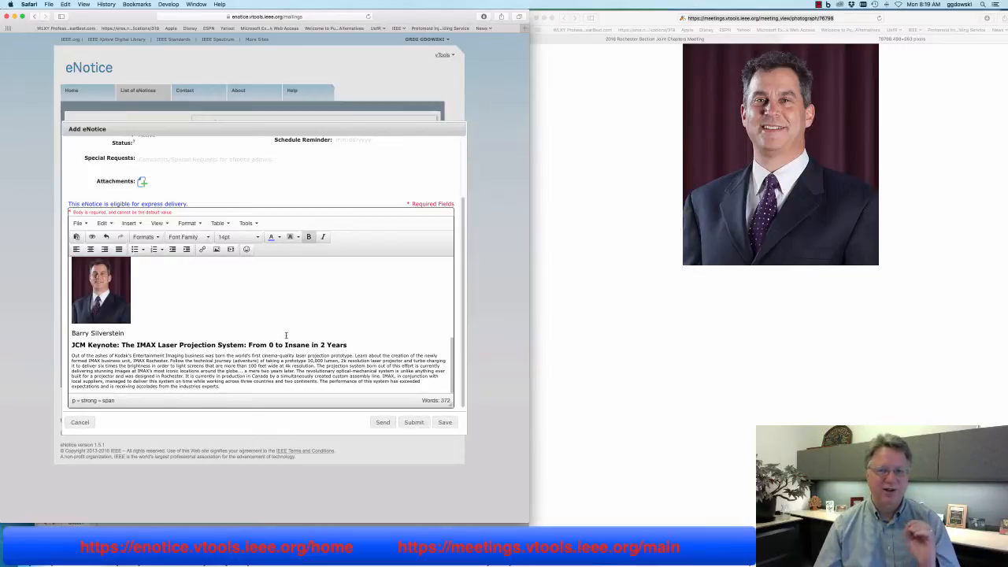
Save the 'Hurry Register today' eNotice, review its express summary and message, and confirm sending
click(381, 423)
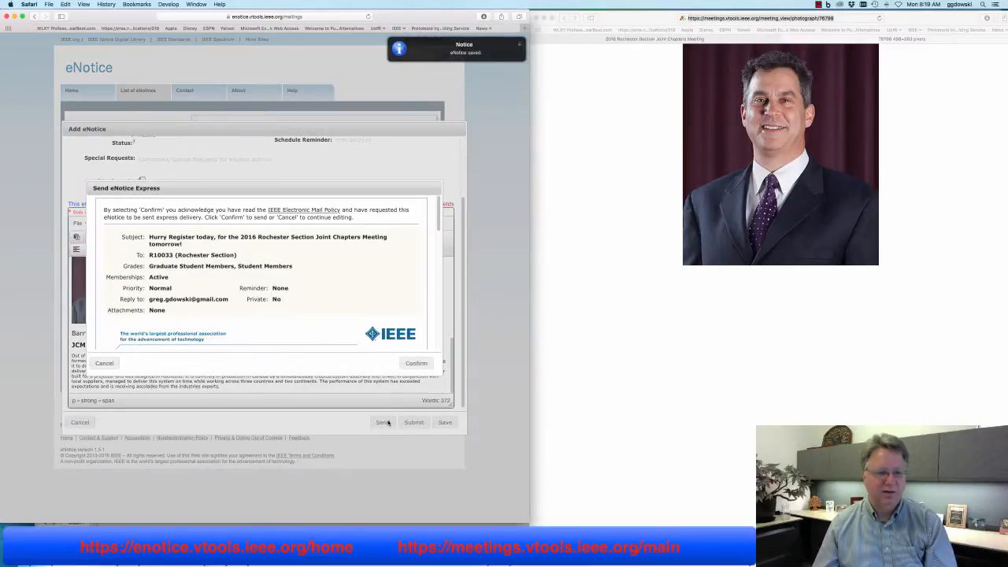
scroll(321, 312, down, 10)
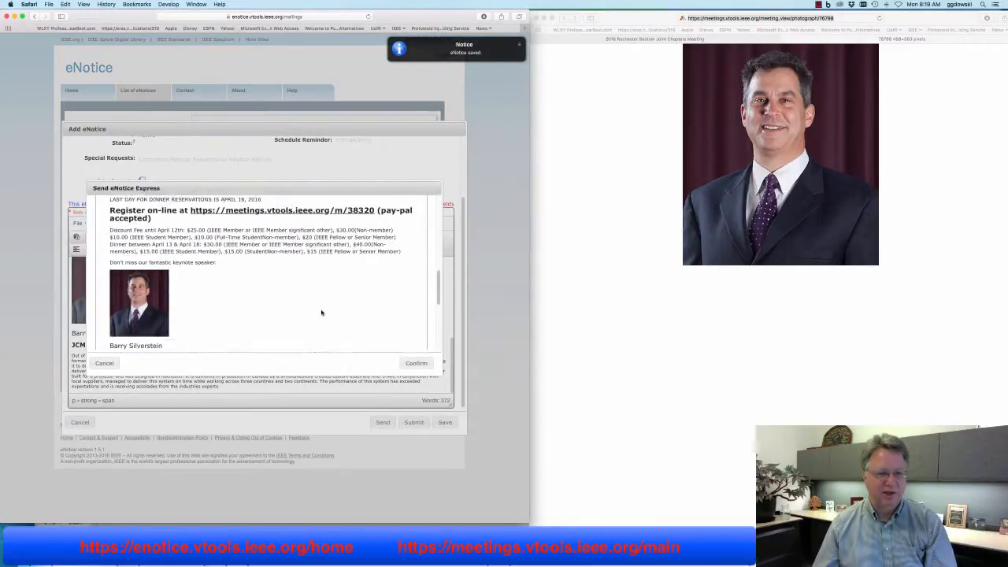
scroll(321, 313, down, 5)
scroll(321, 313, up, 8)
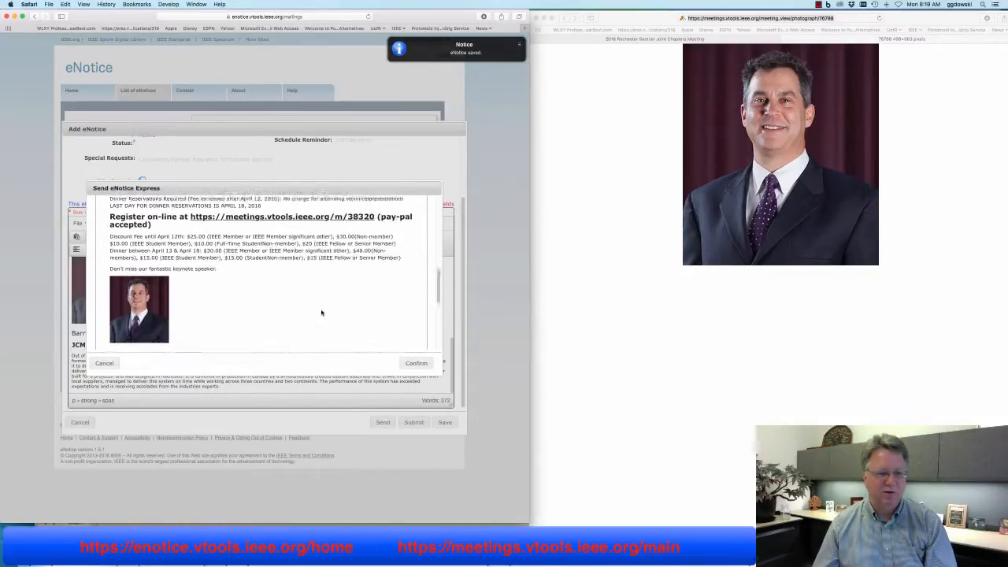
scroll(321, 313, up, 10)
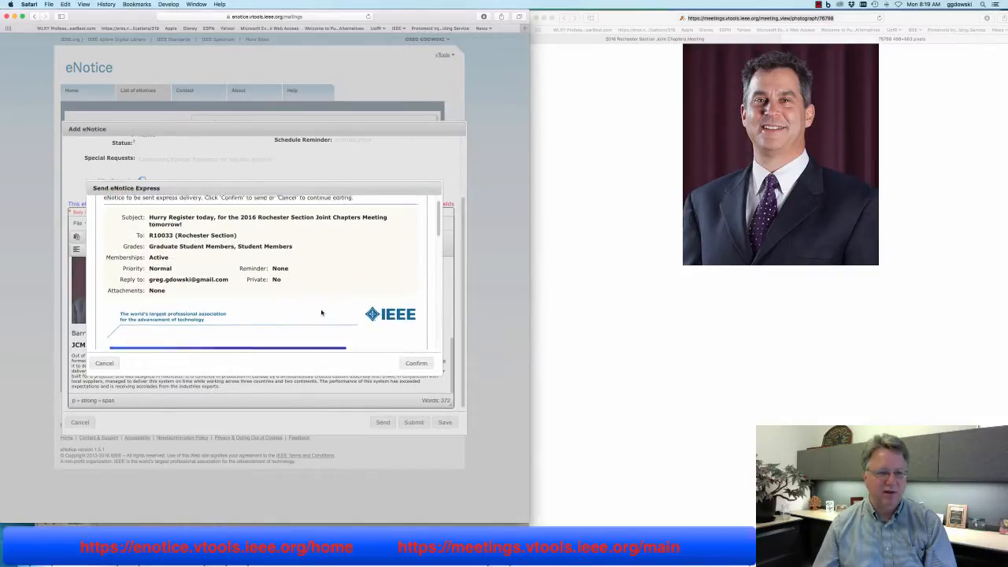
scroll(321, 312, up, 2)
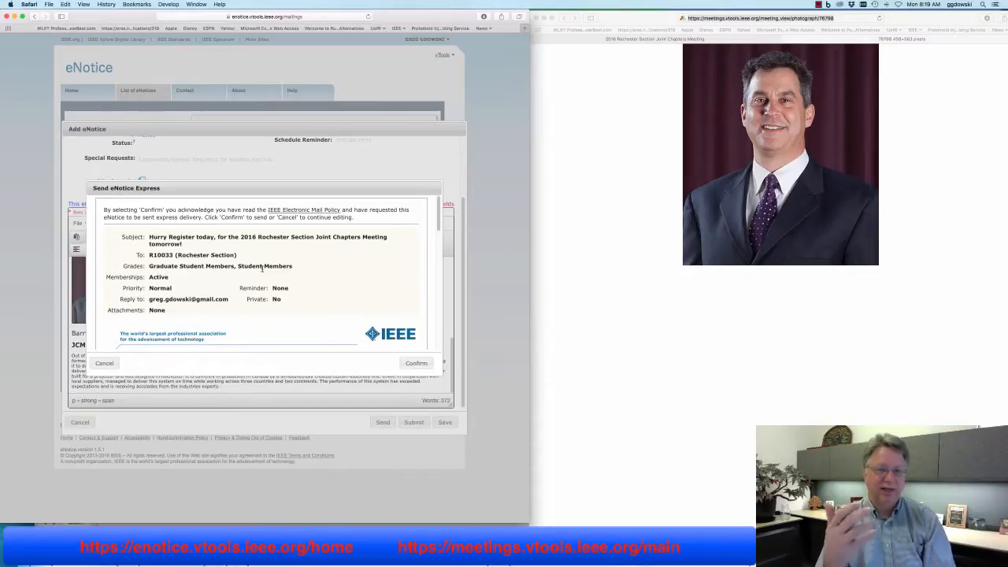
scroll(260, 276, down, 10)
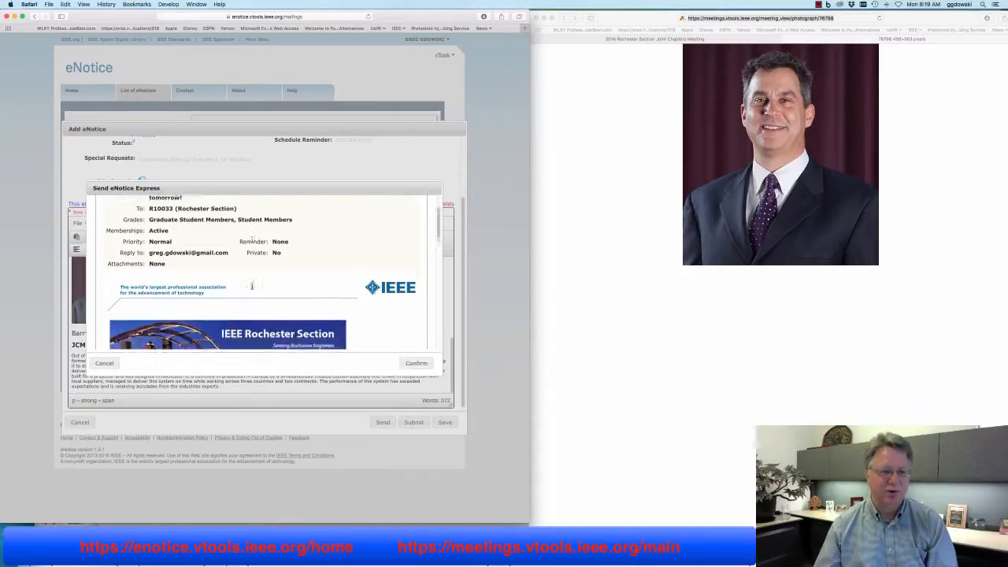
scroll(252, 286, down, 10)
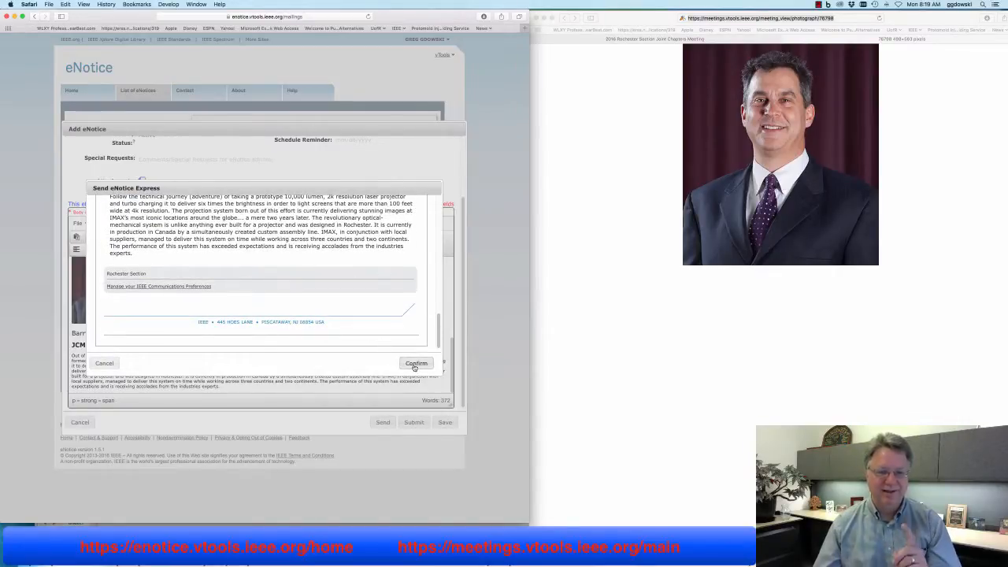
click(416, 363)
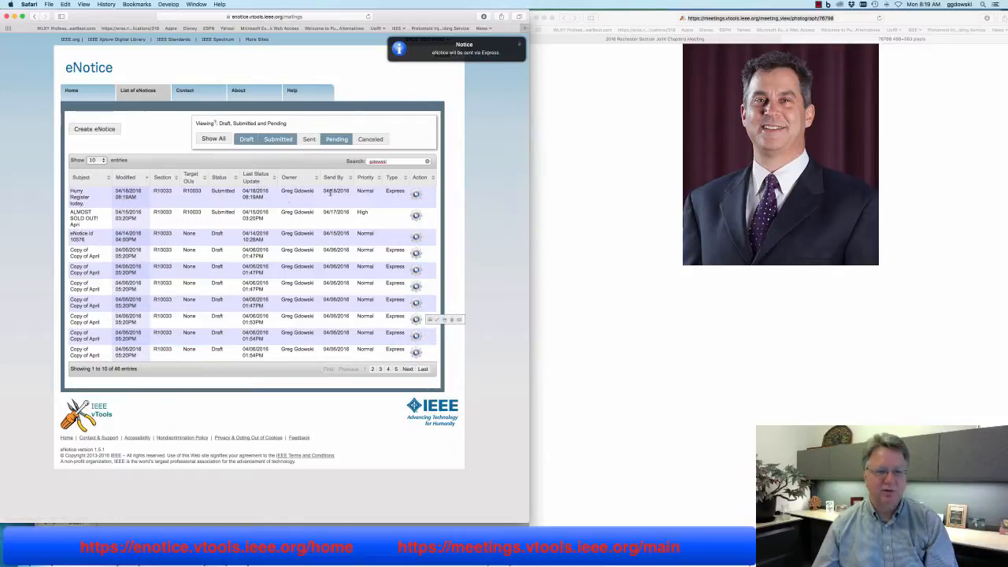
Check that 'Hurry Register today' is listed as Submitted, Express, sending 04/18/2016 at Normal priority
mouse_move(425, 189)
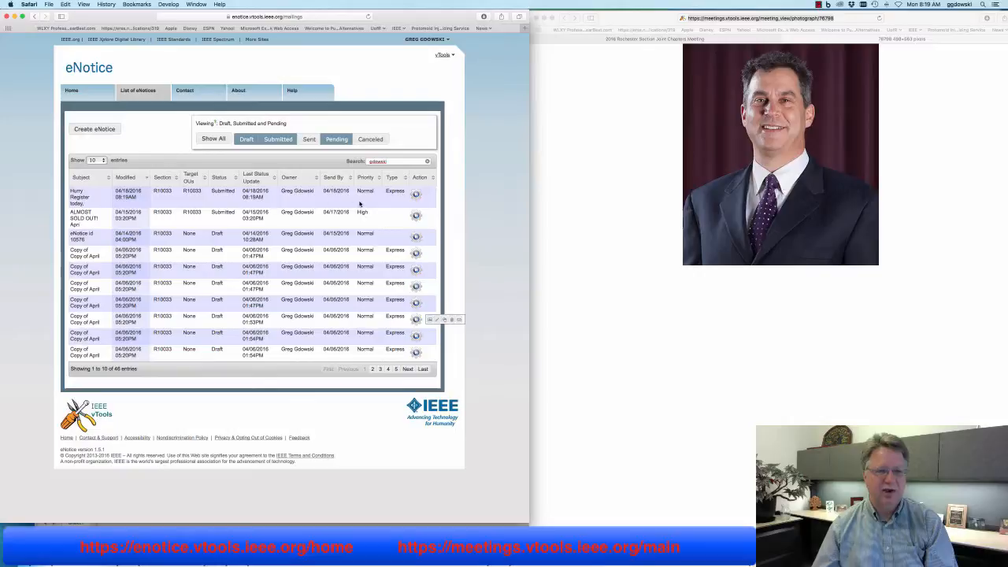